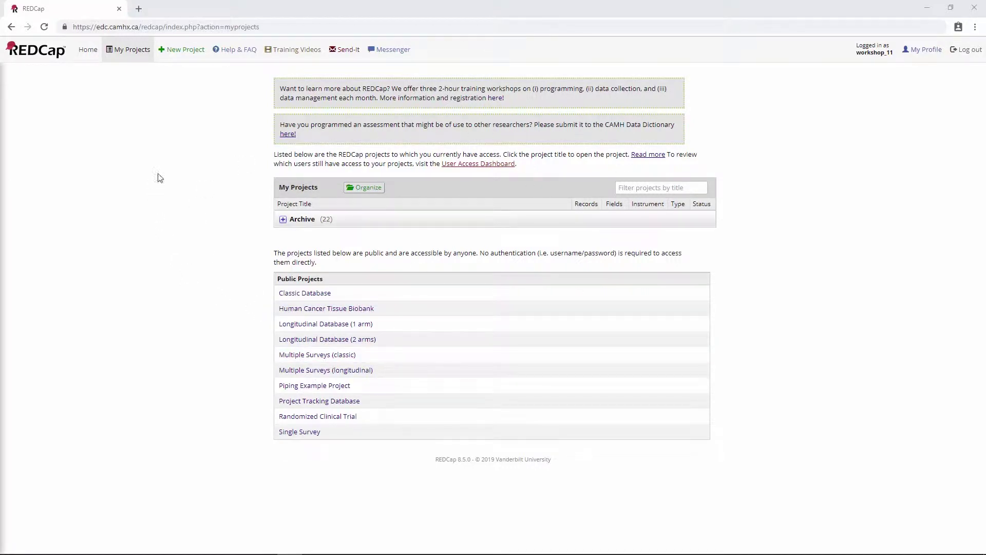
Start a new project titled "REDCap Data Management 2019-04-11" with the purpose Practice / Just for fun
{"action": "left_click", "coordinate": [183, 56]}
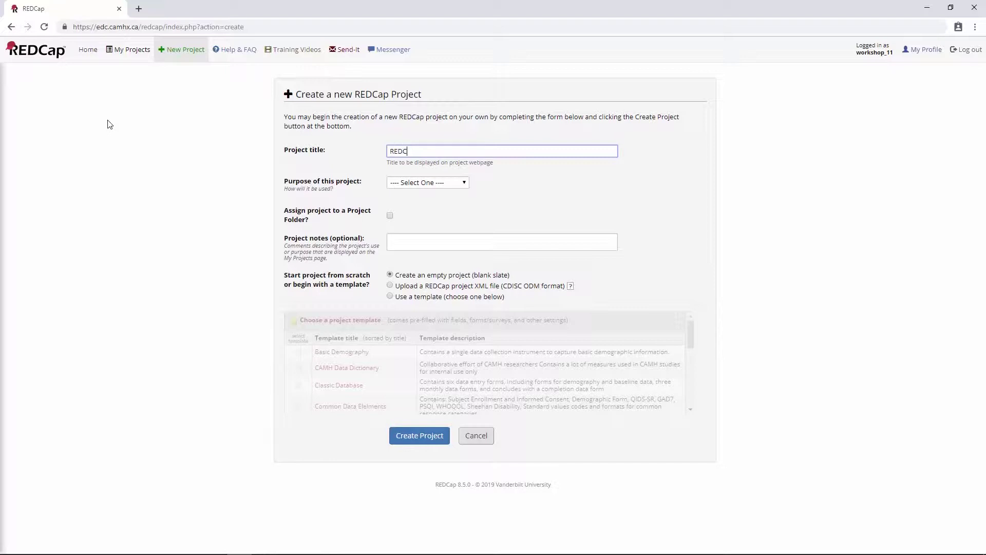
{"action": "type", "text": "REDCap Data Management 2019-04-11"}
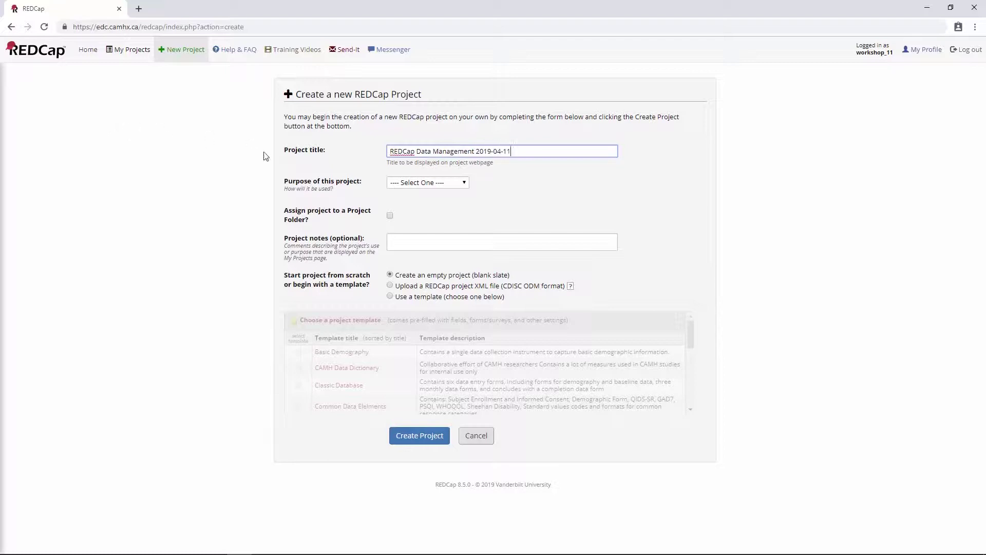
{"action": "left_click", "coordinate": [430, 181]}
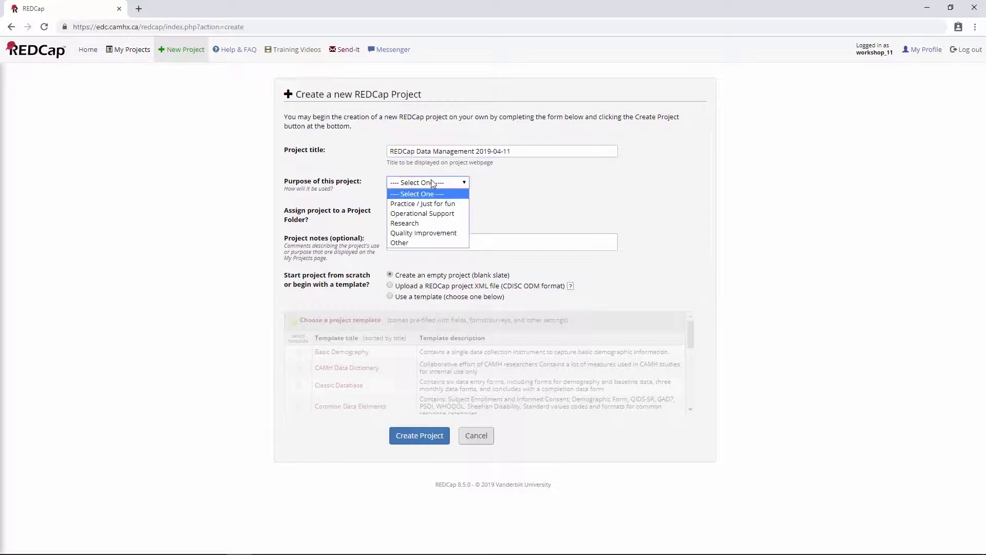
{"action": "left_click", "coordinate": [398, 203]}
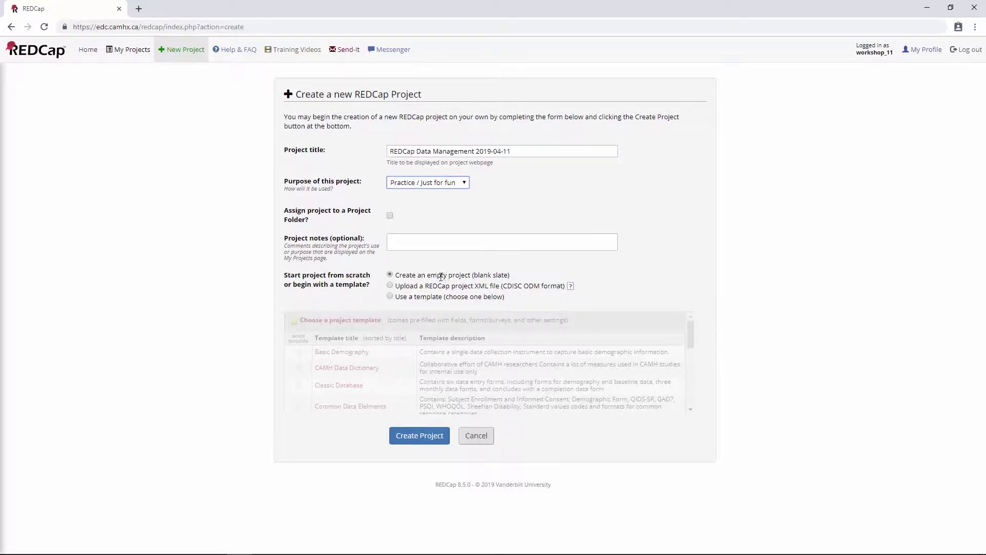
Create the project from the "REDCap Data Management Course" template
{"action": "left_click", "coordinate": [389, 296]}
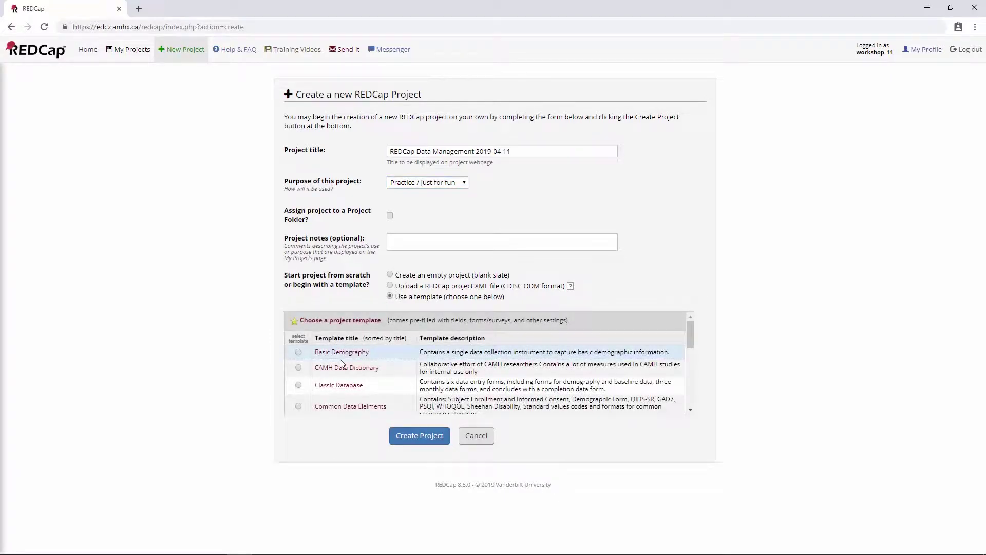
{"action": "scroll", "coordinate": [349, 375], "scroll_direction": "down", "scroll_amount": 3}
{"action": "scroll", "coordinate": [360, 370], "scroll_direction": "down", "scroll_amount": 4}
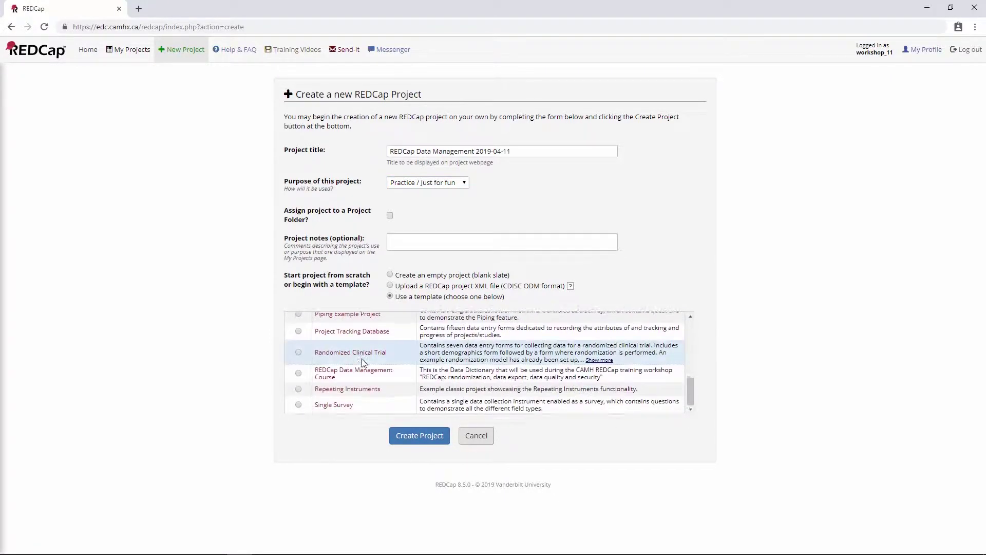
{"action": "left_click", "coordinate": [298, 373]}
{"action": "left_click", "coordinate": [429, 442]}
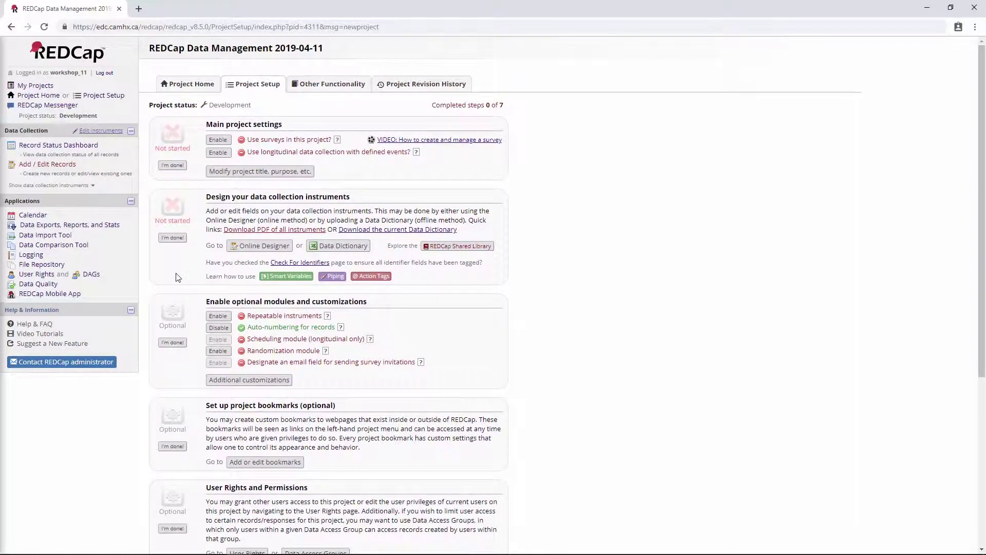
{"action": "left_click", "coordinate": [138, 9]}
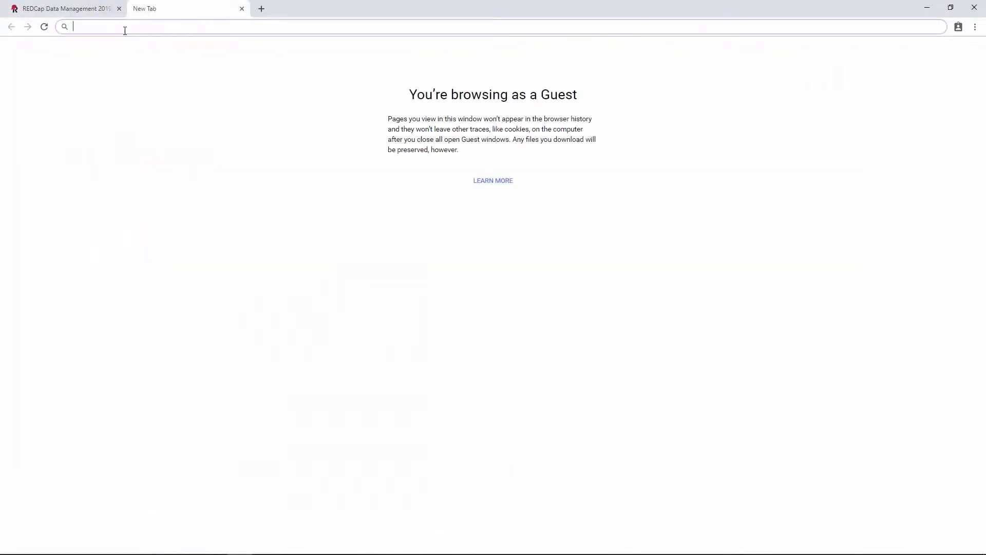
{"action": "type", "text": "ht"}
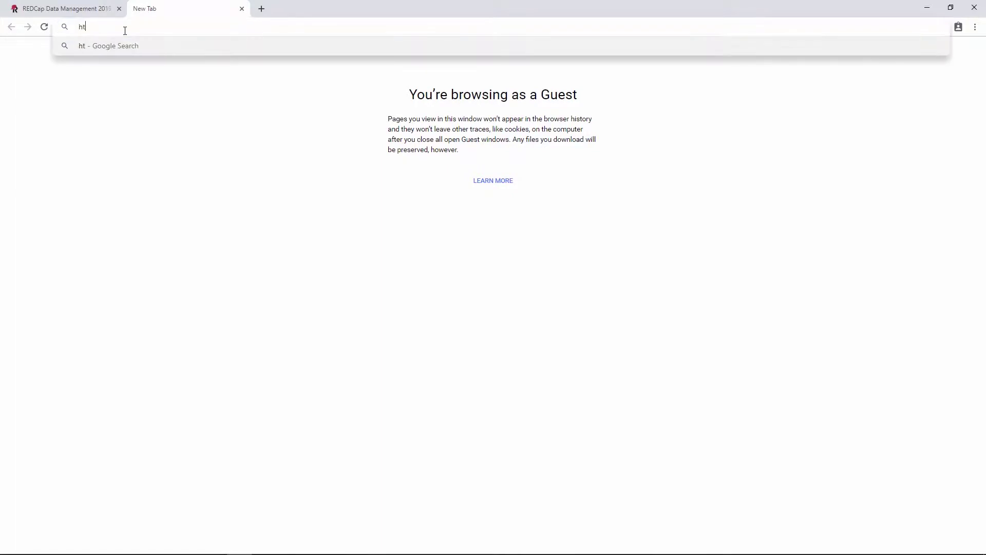
{"action": "type", "text": "tp://bit.ly/2glNU"}
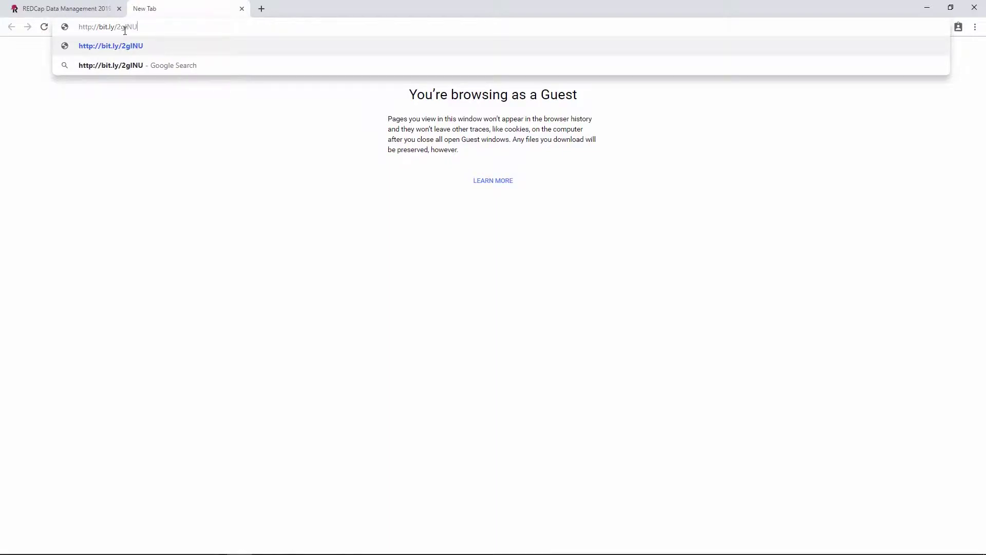
{"action": "type", "text": "cX"}
{"action": "key", "text": "Return"}
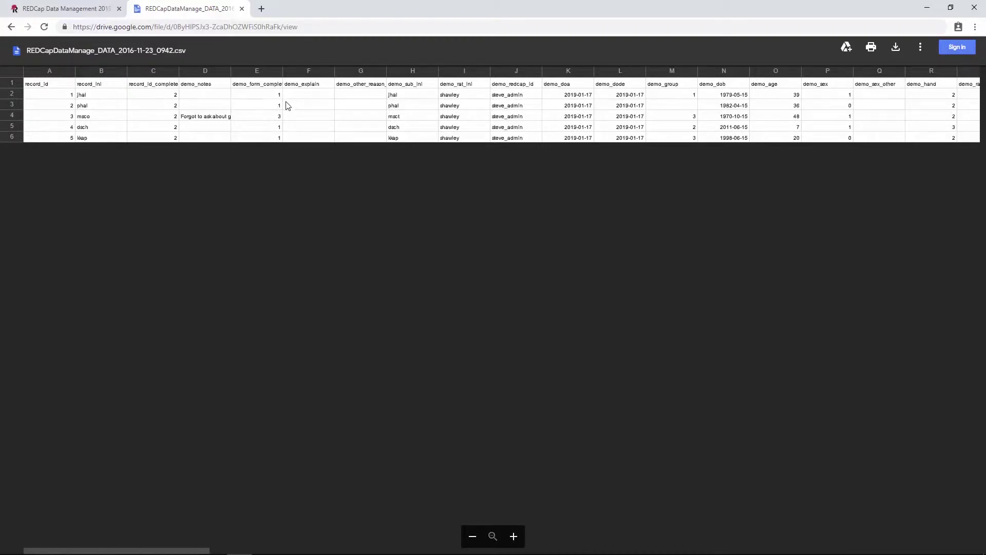
{"action": "left_click", "coordinate": [896, 53]}
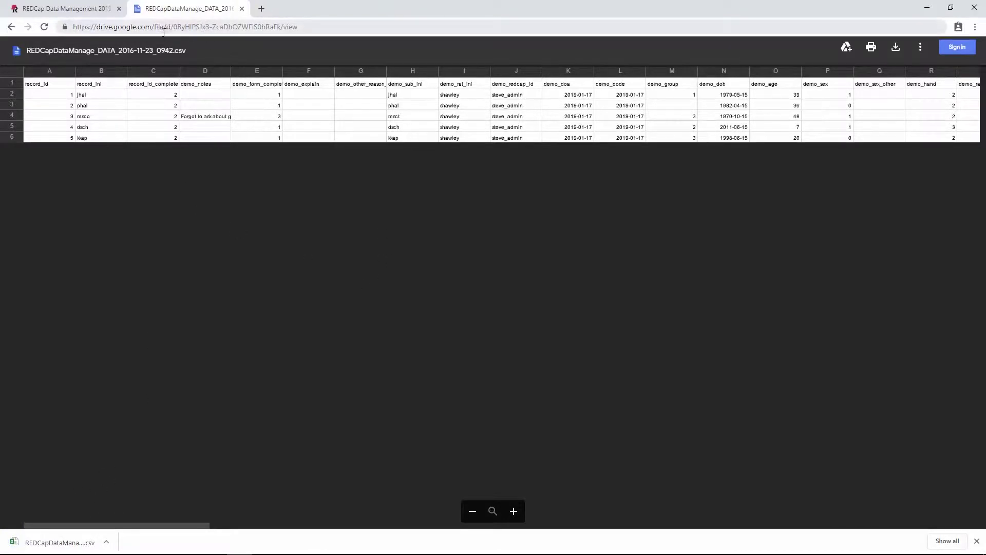
{"action": "middle_click", "coordinate": [189, 17]}
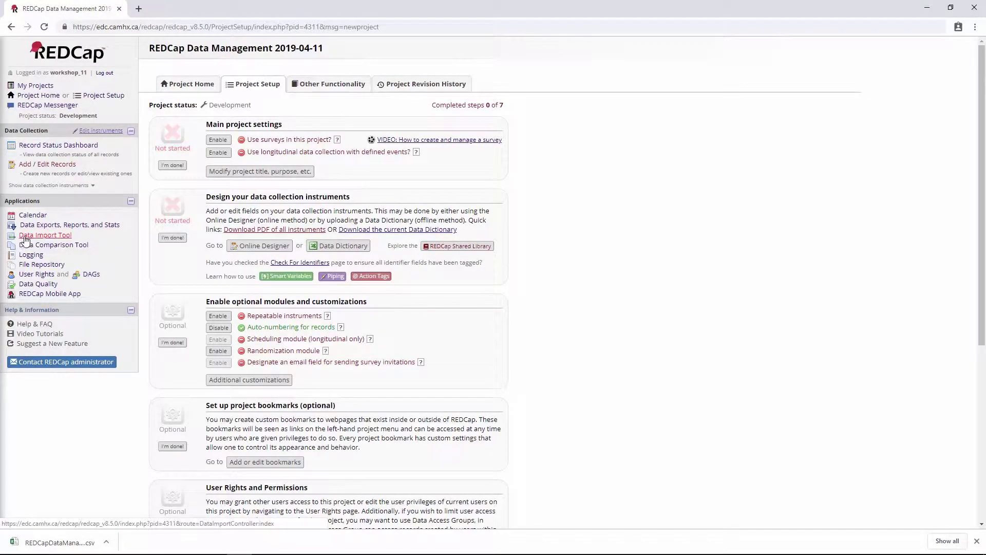
Upload REDCapDataManage_DATA_2016-11-23_0942.csv from the Desktop to the project's Data Import Tool
{"action": "left_click", "coordinate": [40, 236]}
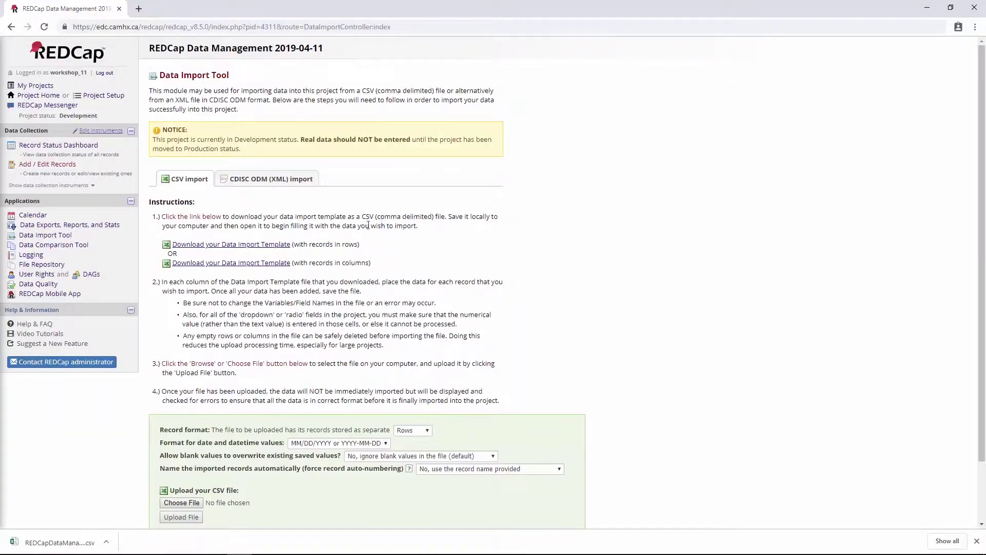
{"action": "scroll", "coordinate": [225, 330], "scroll_direction": "down", "scroll_amount": 2}
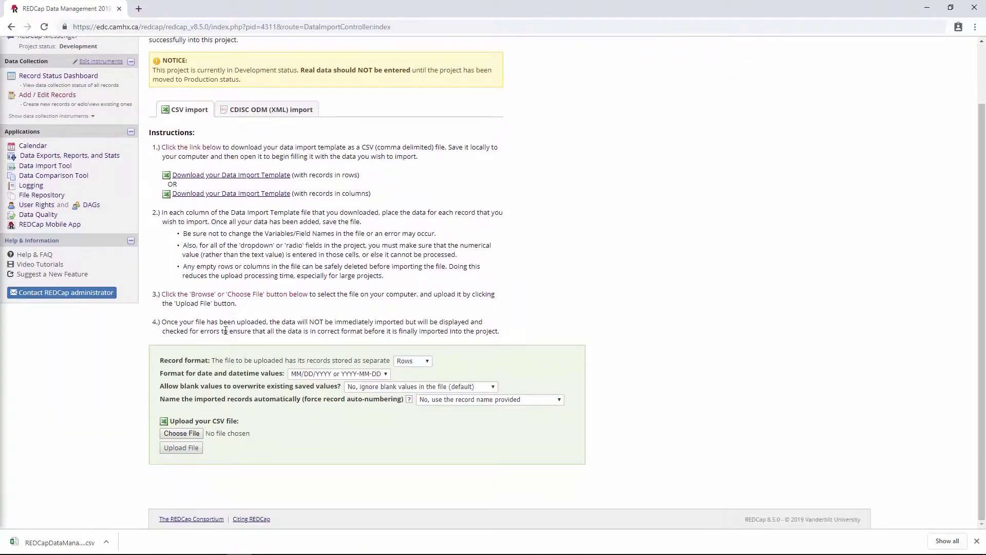
{"action": "left_click", "coordinate": [176, 436]}
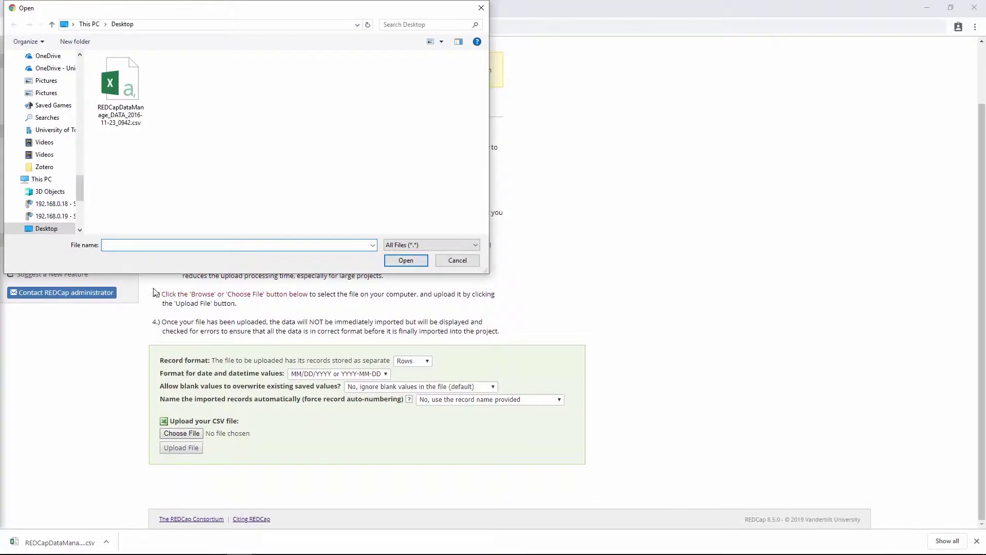
{"action": "left_click", "coordinate": [120, 94]}
{"action": "left_click", "coordinate": [402, 264]}
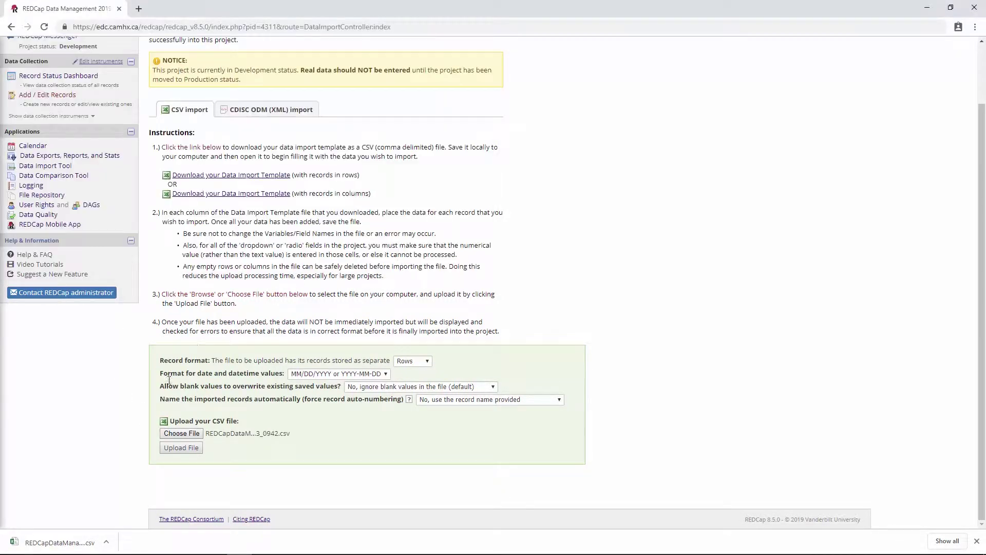
{"action": "left_click", "coordinate": [178, 449]}
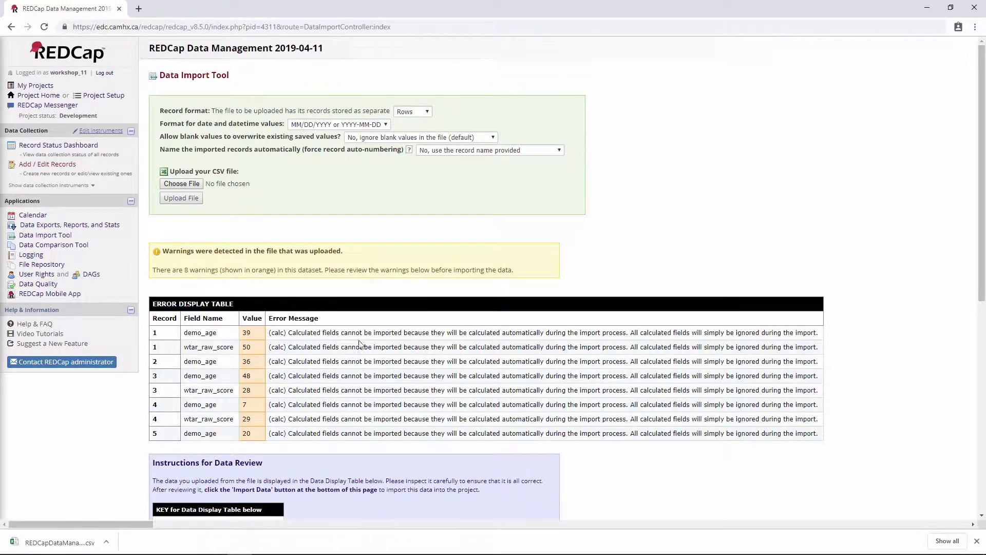
Review the warnings and data table for the uploaded CSV file and import its data into the project
{"action": "scroll", "coordinate": [257, 296], "scroll_direction": "down", "scroll_amount": 2}
{"action": "scroll", "coordinate": [256, 291], "scroll_direction": "up", "scroll_amount": 1}
{"action": "scroll", "coordinate": [257, 291], "scroll_direction": "down", "scroll_amount": 1}
{"action": "scroll", "coordinate": [257, 277], "scroll_direction": "down", "scroll_amount": 4}
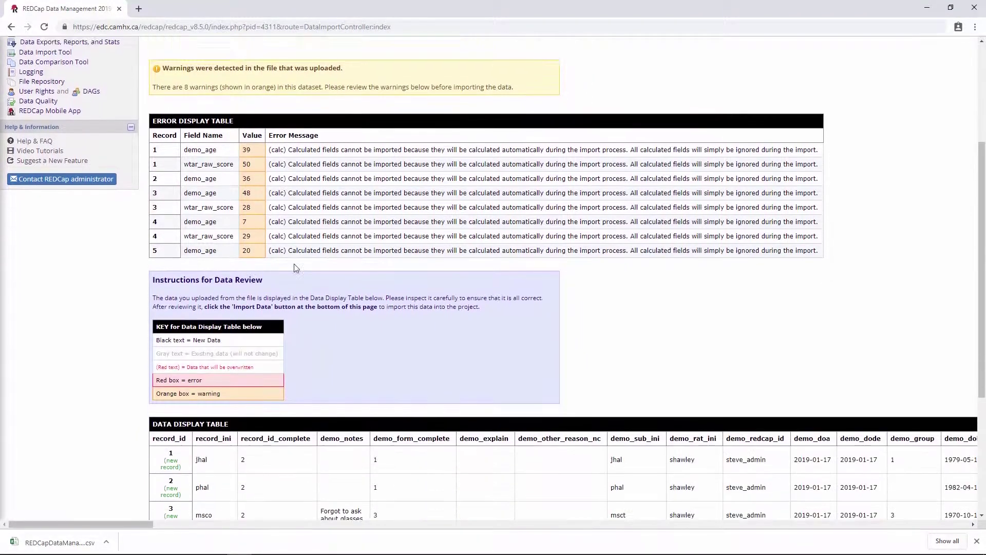
{"action": "scroll", "coordinate": [286, 200], "scroll_direction": "down", "scroll_amount": 1}
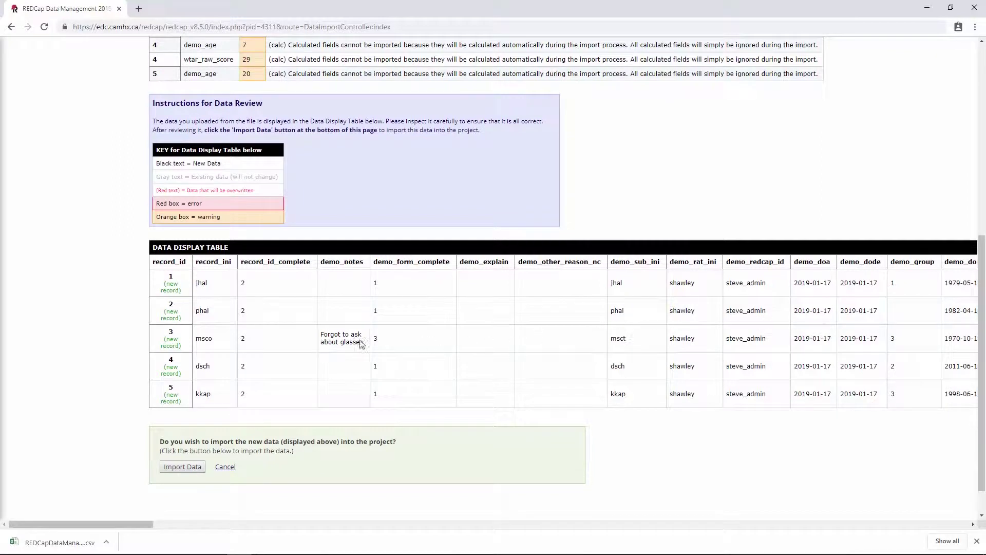
{"action": "scroll", "coordinate": [285, 365], "scroll_direction": "down", "scroll_amount": 1}
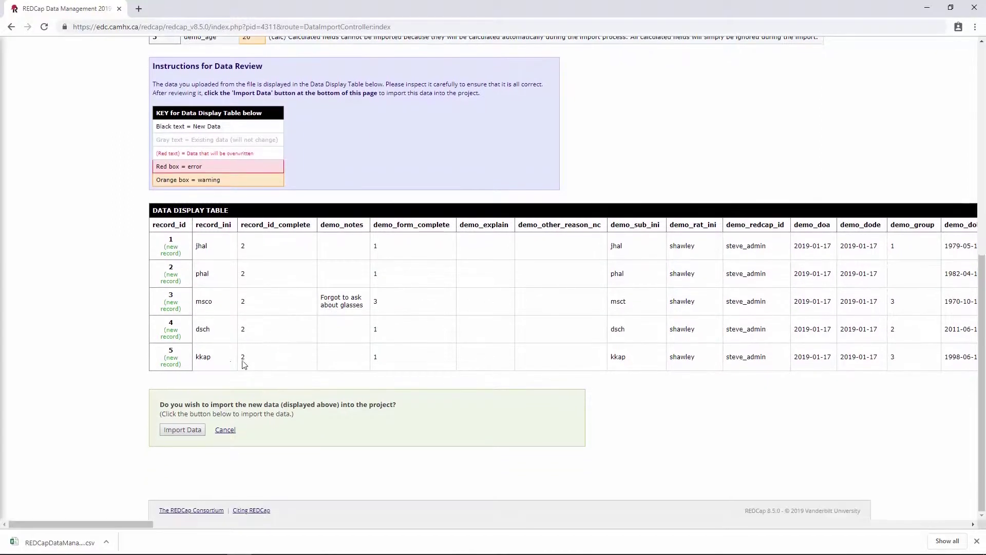
{"action": "left_click", "coordinate": [173, 434]}
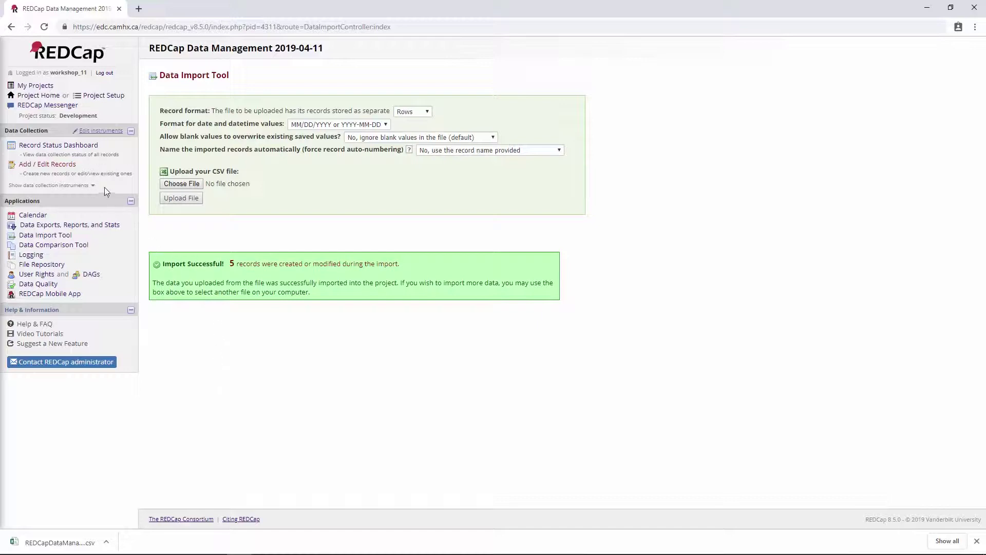
Open the Example Demographics instrument in the Online Designer
{"action": "left_click", "coordinate": [102, 97]}
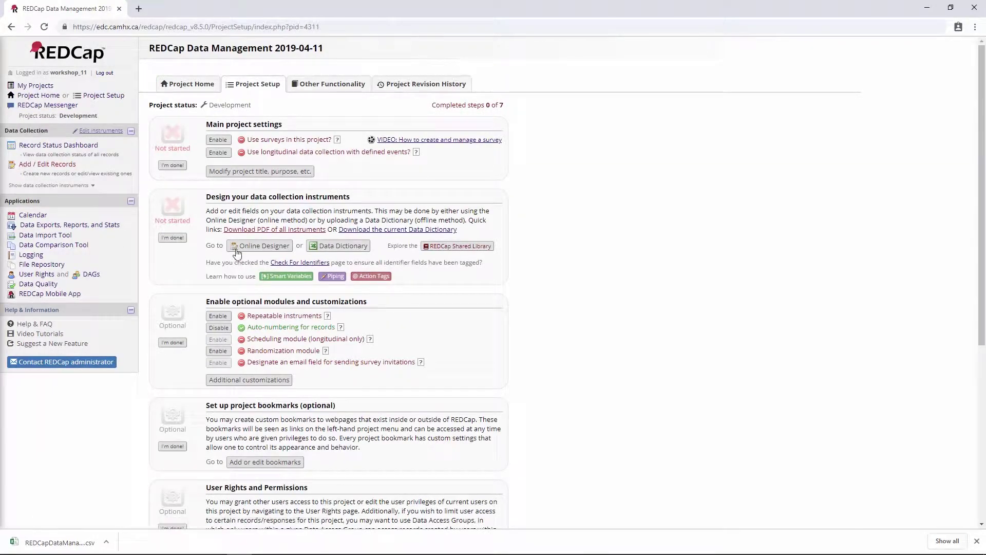
{"action": "left_click", "coordinate": [242, 252]}
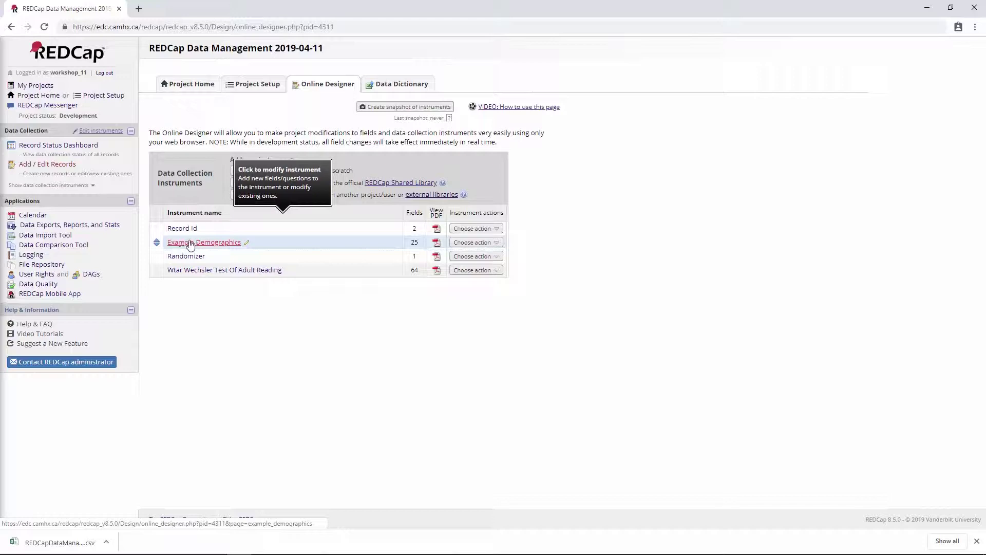
{"action": "left_click", "coordinate": [208, 245]}
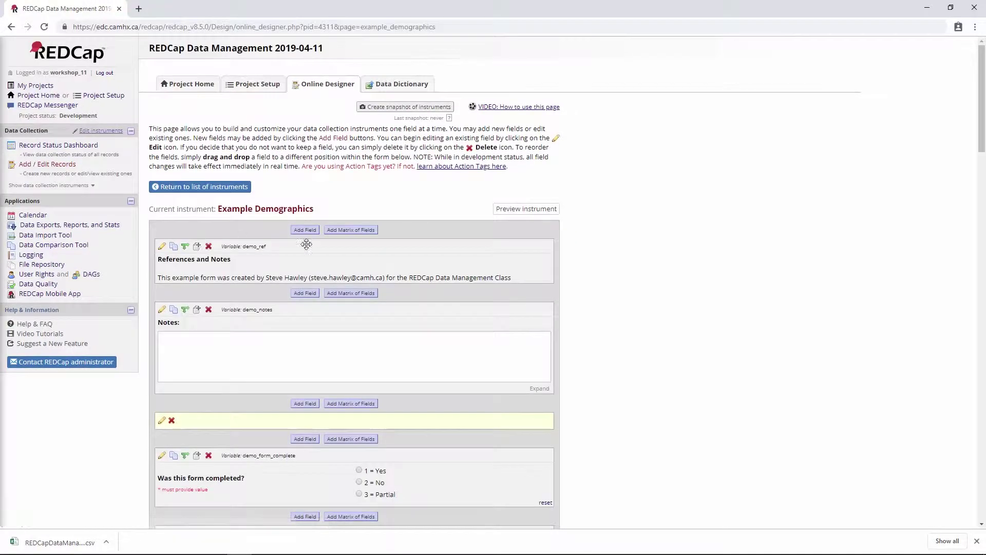
Examine the Example Demographics fields, including the form completion question, the reasons for non-completion, the date fields and their branching logic
{"action": "scroll", "coordinate": [658, 235], "scroll_direction": "down", "scroll_amount": 1}
{"action": "scroll", "coordinate": [658, 235], "scroll_direction": "down", "scroll_amount": 8}
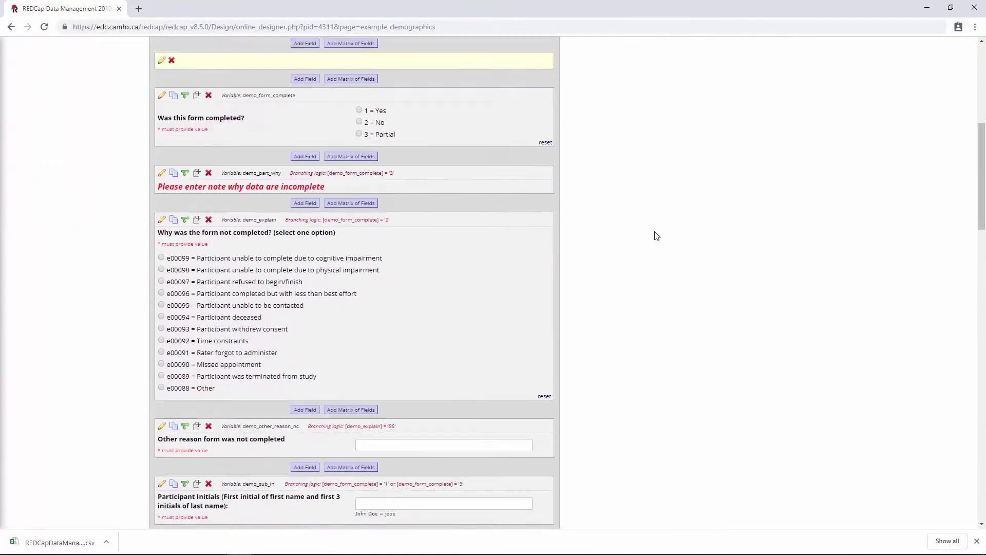
{"action": "scroll", "coordinate": [648, 236], "scroll_direction": "up", "scroll_amount": 10}
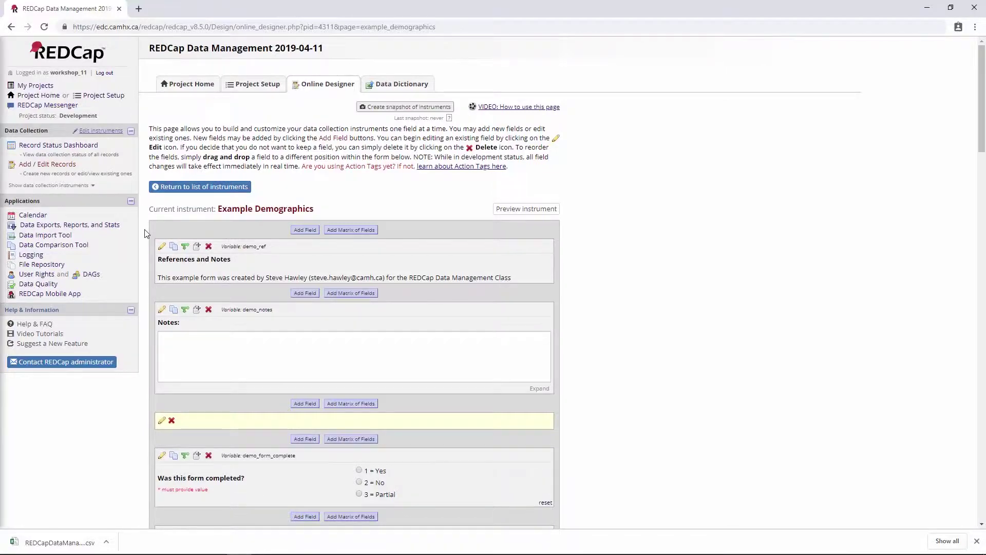
{"action": "scroll", "coordinate": [141, 231], "scroll_direction": "down", "scroll_amount": 9}
{"action": "scroll", "coordinate": [139, 261], "scroll_direction": "down", "scroll_amount": 5}
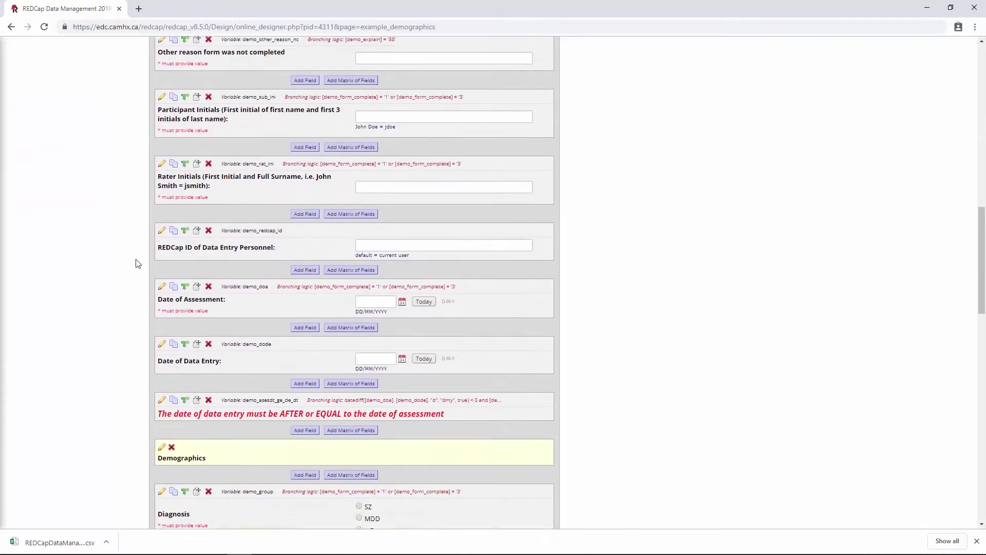
{"action": "scroll", "coordinate": [143, 215], "scroll_direction": "up", "scroll_amount": 12}
{"action": "scroll", "coordinate": [143, 193], "scroll_direction": "up", "scroll_amount": 1}
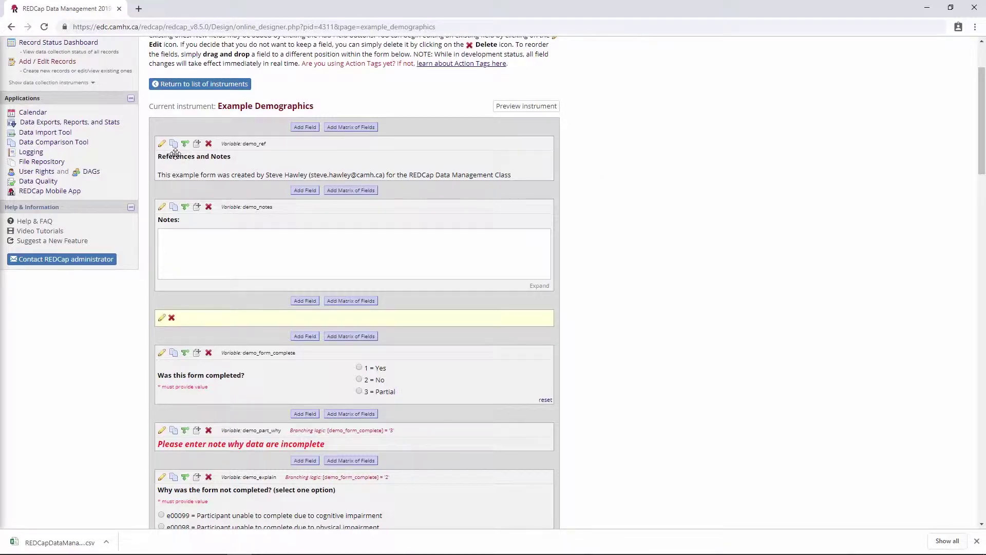
{"action": "scroll", "coordinate": [187, 224], "scroll_direction": "down", "scroll_amount": 8}
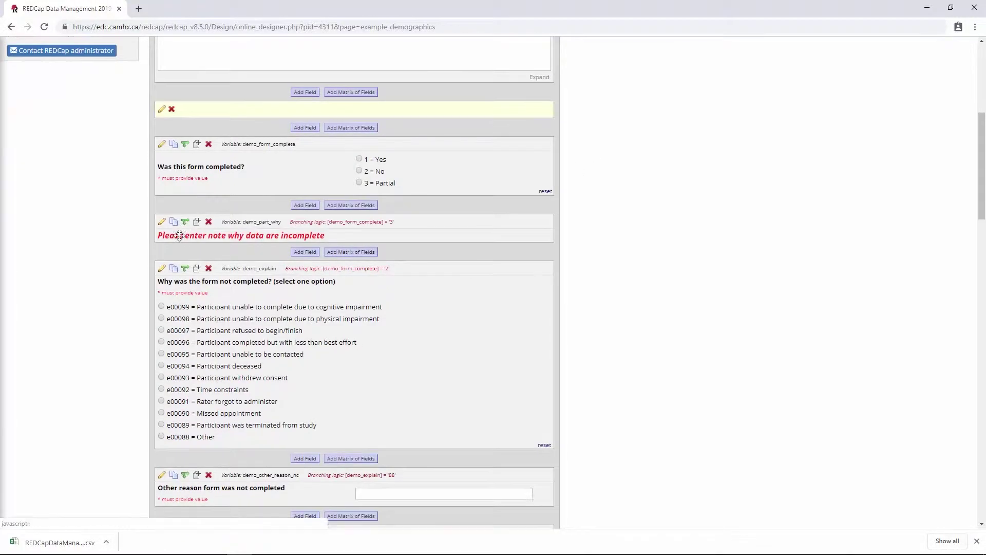
{"action": "scroll", "coordinate": [169, 252], "scroll_direction": "down", "scroll_amount": 9}
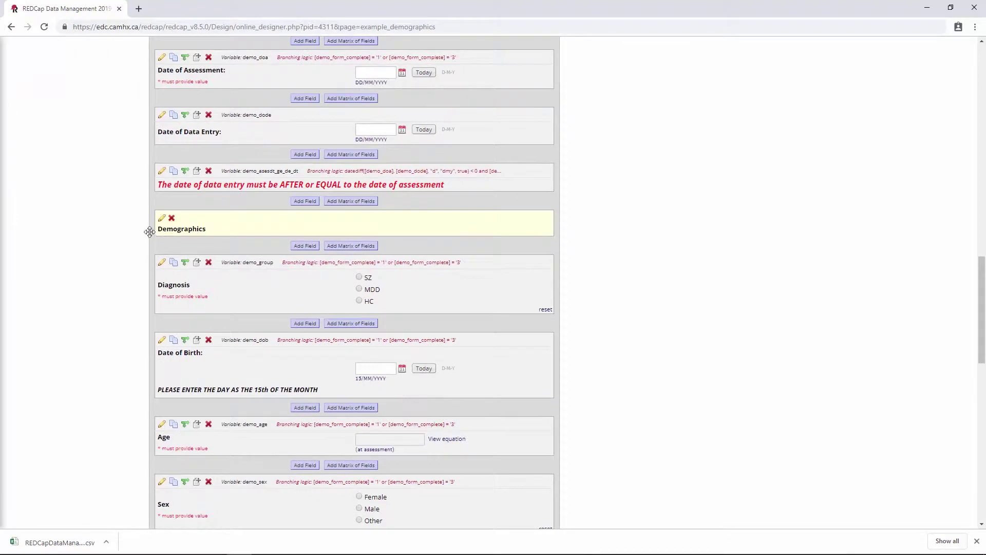
{"action": "scroll", "coordinate": [284, 248], "scroll_direction": "up", "scroll_amount": 8}
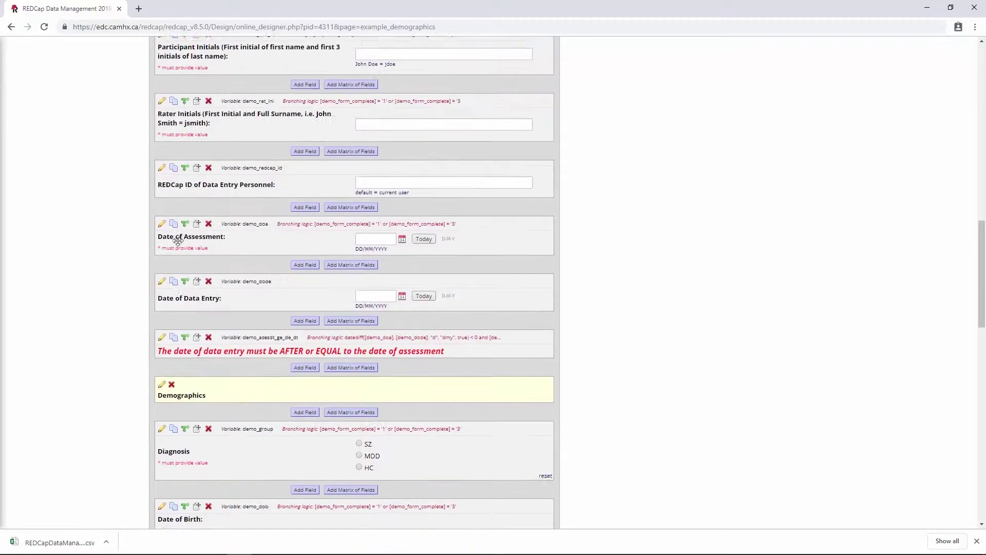
{"action": "scroll", "coordinate": [285, 245], "scroll_direction": "up", "scroll_amount": 6}
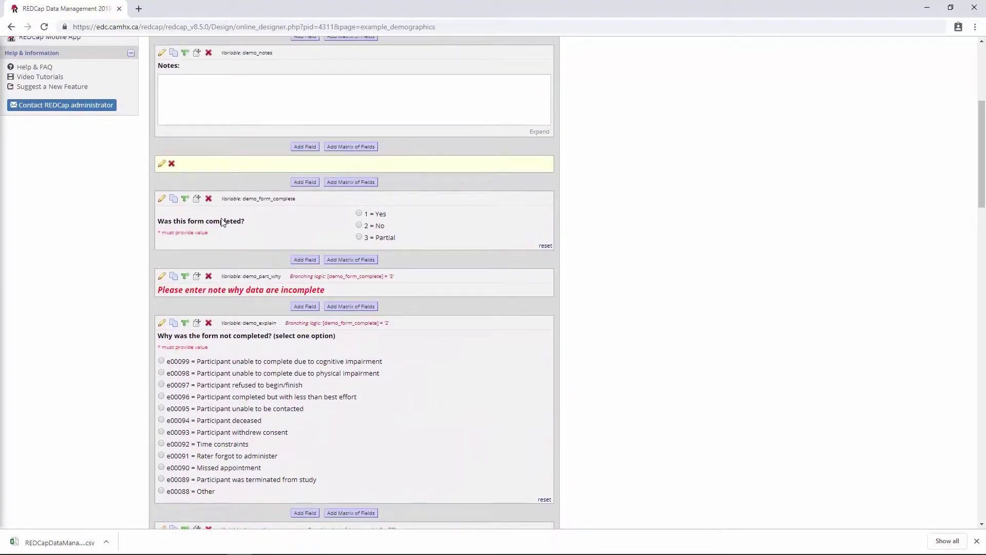
{"action": "scroll", "coordinate": [210, 248], "scroll_direction": "down", "scroll_amount": 3}
{"action": "scroll", "coordinate": [210, 249], "scroll_direction": "up", "scroll_amount": 1}
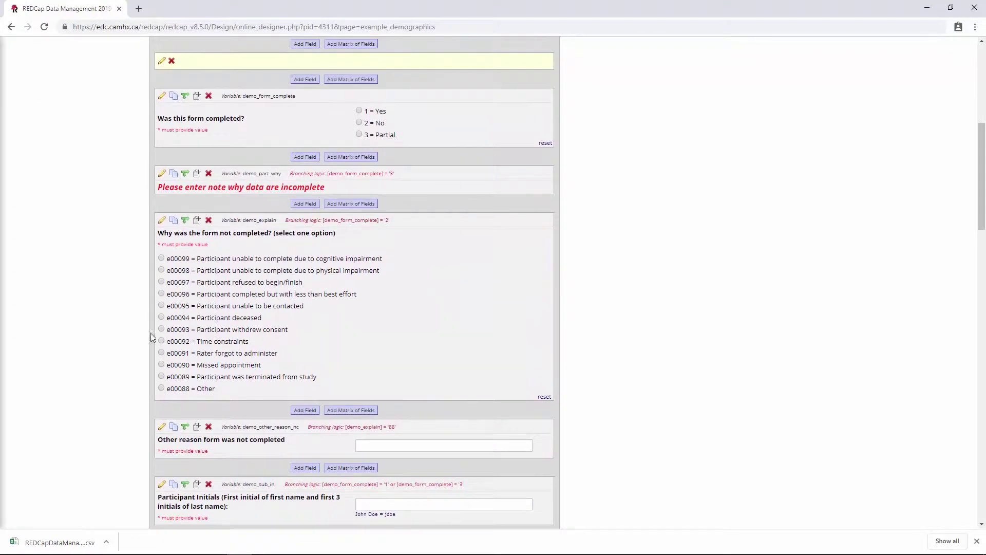
{"action": "scroll", "coordinate": [103, 376], "scroll_direction": "up", "scroll_amount": 4}
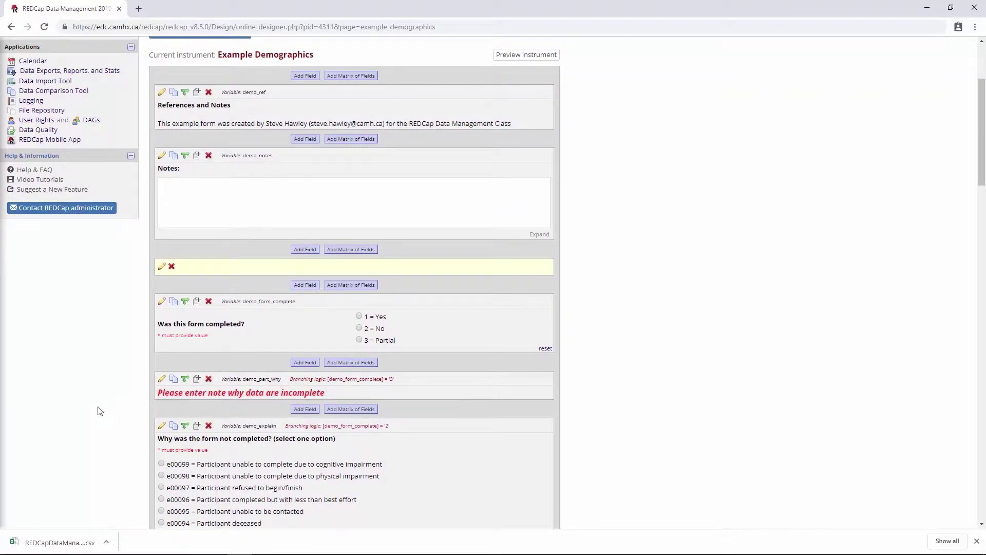
Review the Example Demographics completion question, non-completion reasons and initials fields, ending back at the start of the instrument
{"action": "scroll", "coordinate": [100, 406], "scroll_direction": "down", "scroll_amount": 4}
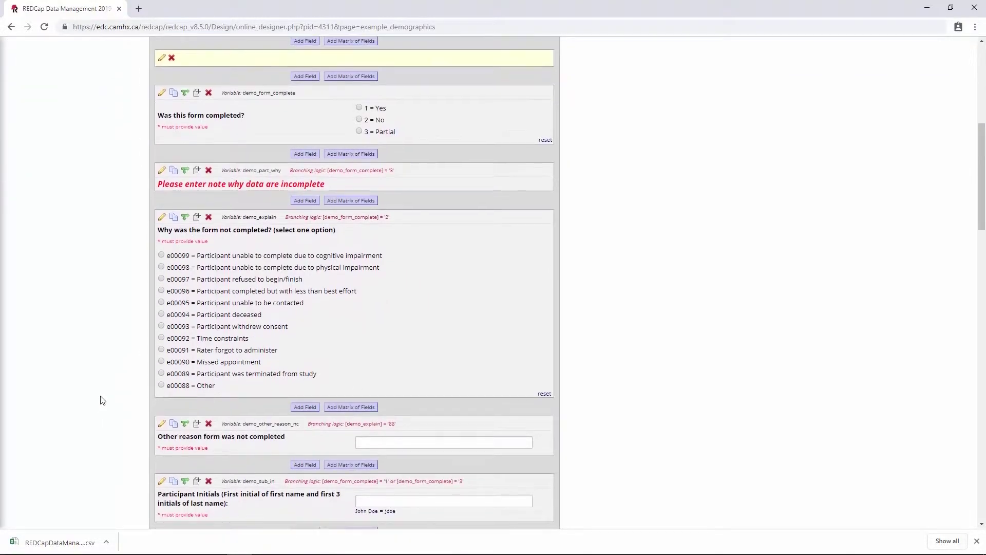
{"action": "scroll", "coordinate": [101, 400], "scroll_direction": "down", "scroll_amount": 2}
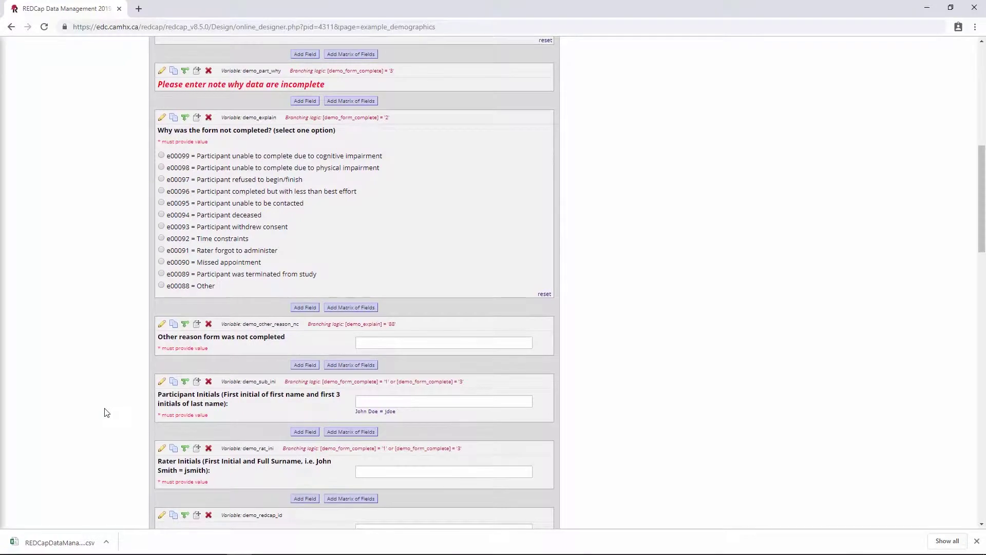
{"action": "scroll", "coordinate": [102, 408], "scroll_direction": "down", "scroll_amount": 2}
{"action": "scroll", "coordinate": [101, 402], "scroll_direction": "up", "scroll_amount": 2}
{"action": "scroll", "coordinate": [103, 402], "scroll_direction": "up", "scroll_amount": 9}
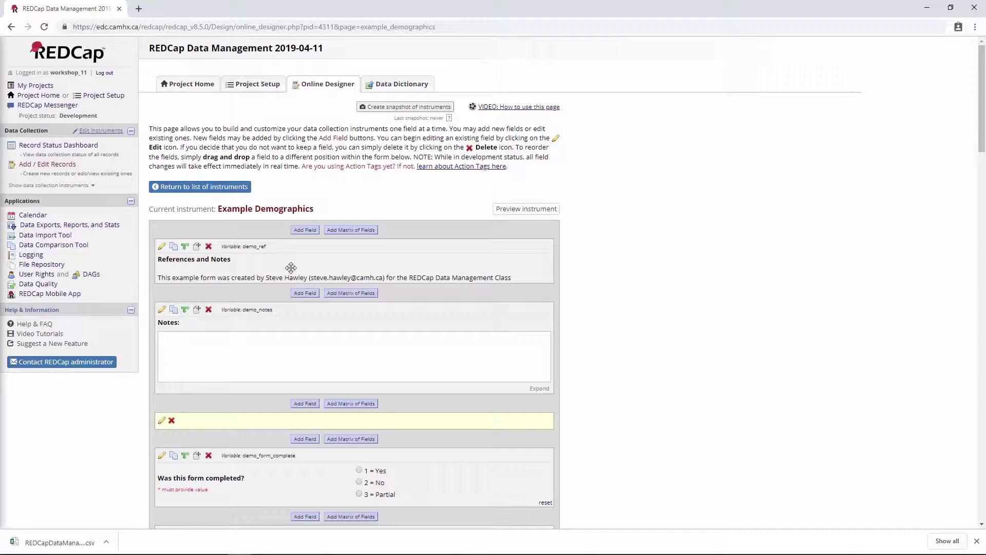
Dismiss the browser's download bar and open the Wtar Wechsler Test Of Adult Reading instrument from the instrument list
{"action": "left_click", "coordinate": [977, 542]}
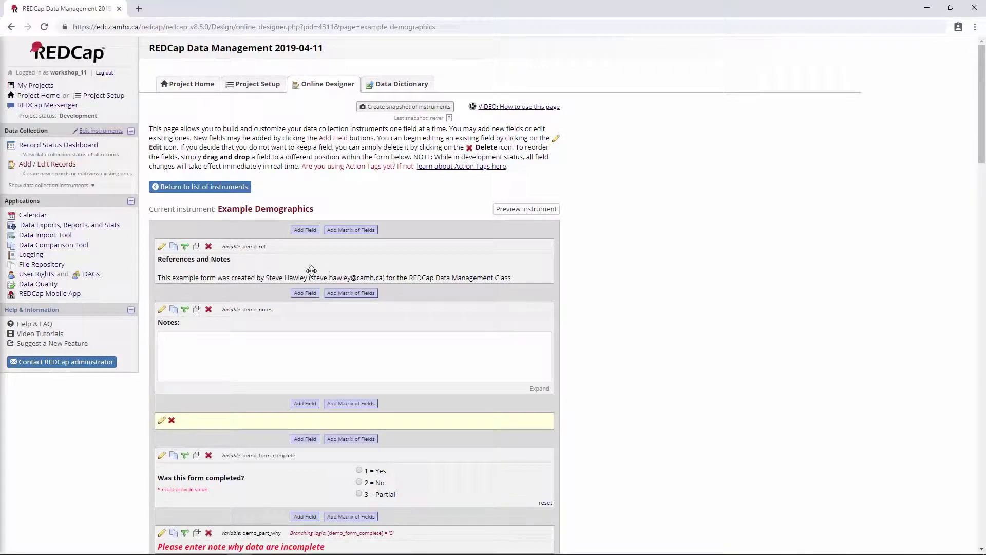
{"action": "left_click", "coordinate": [217, 188]}
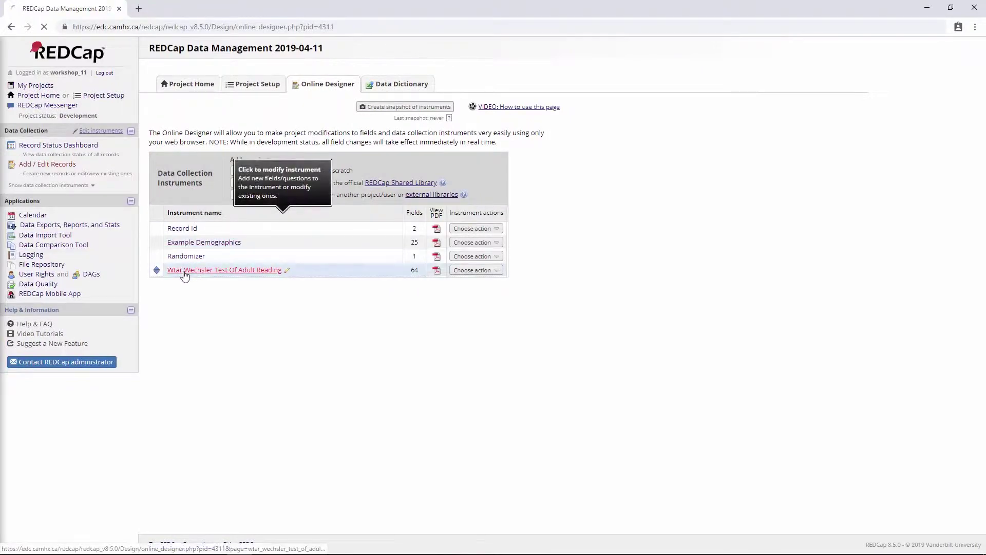
{"action": "left_click", "coordinate": [186, 271]}
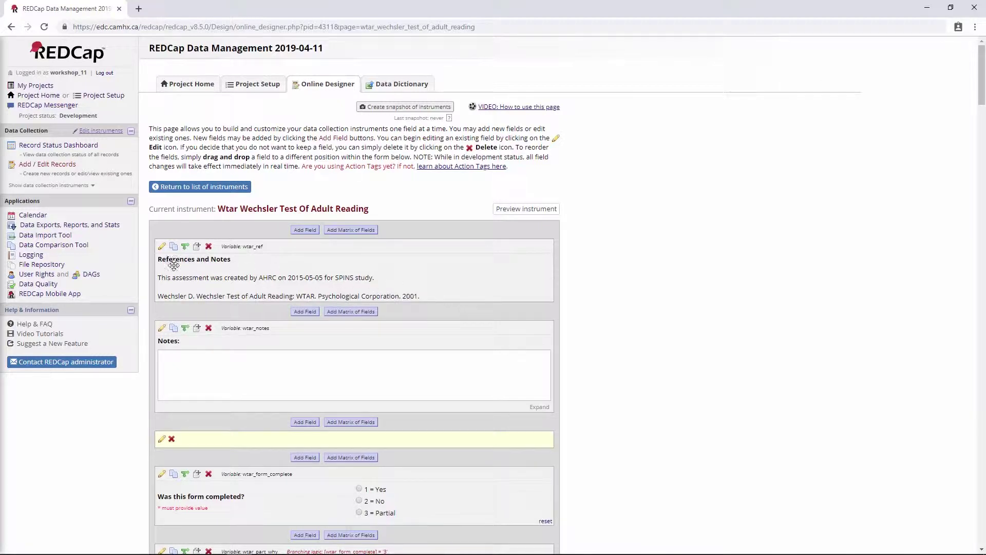
Reopen the Example Demographics instrument from the instrument list and dismiss the meeting notification
{"action": "left_click", "coordinate": [179, 191]}
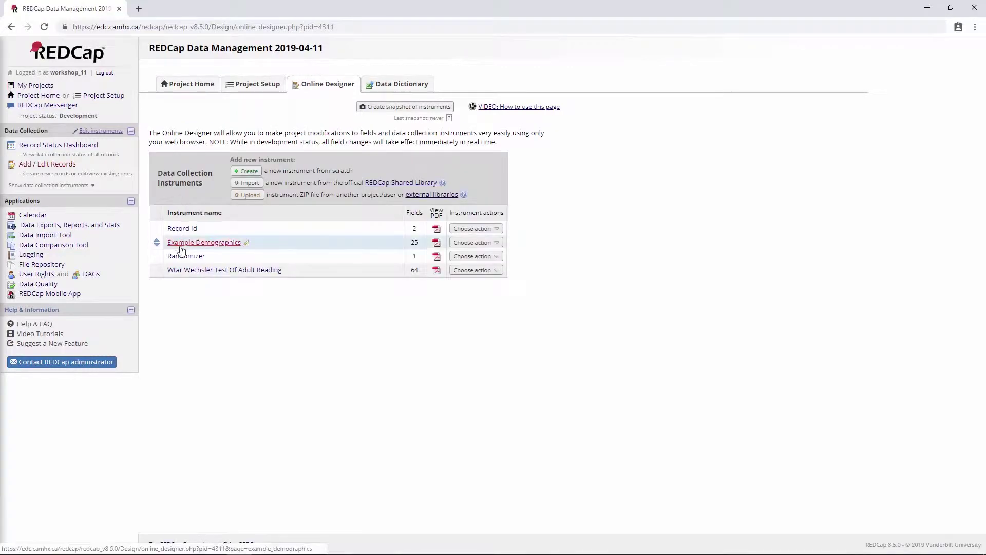
{"action": "left_click", "coordinate": [185, 247]}
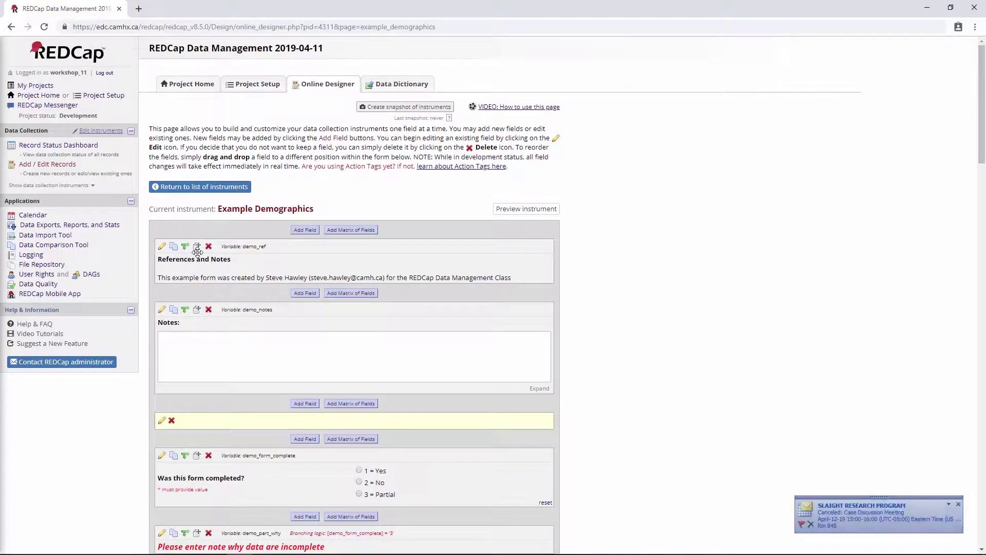
{"action": "left_click", "coordinate": [959, 504]}
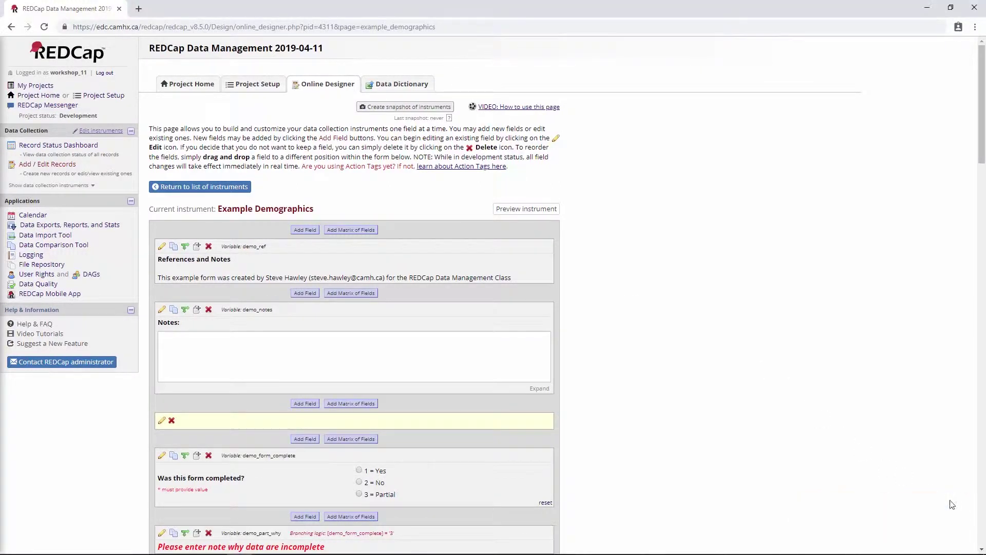
Examine the References and Notes text, the Notes box and the Yes, No and Partial options of the form completion question
{"action": "scroll", "coordinate": [348, 314], "scroll_direction": "down", "scroll_amount": 1}
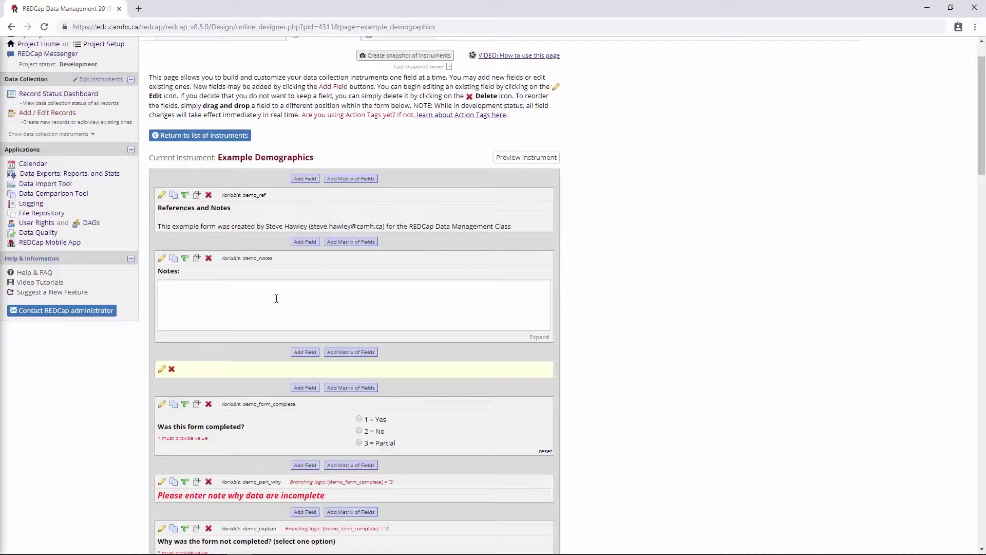
{"action": "scroll", "coordinate": [276, 298], "scroll_direction": "down", "scroll_amount": 2}
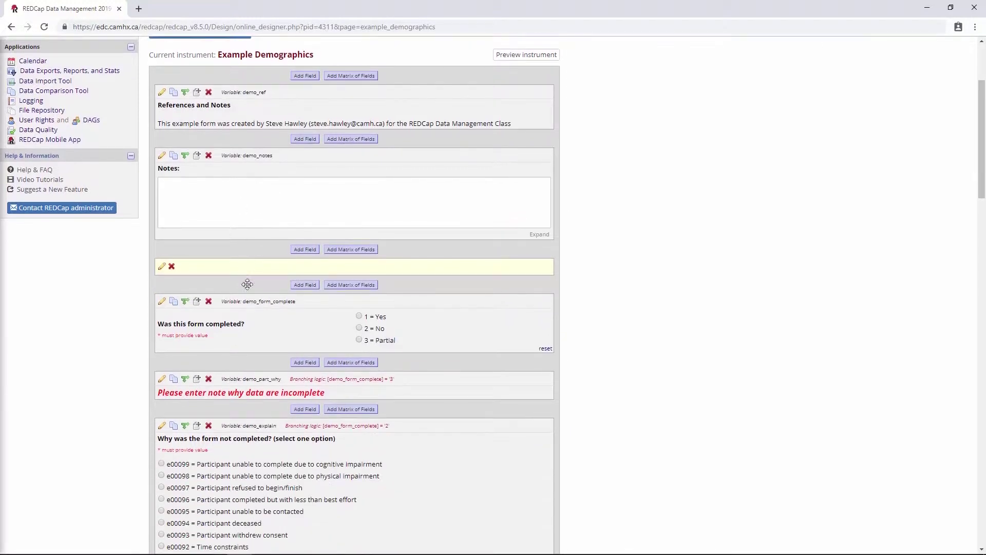
{"action": "scroll", "coordinate": [247, 315], "scroll_direction": "up", "scroll_amount": 1}
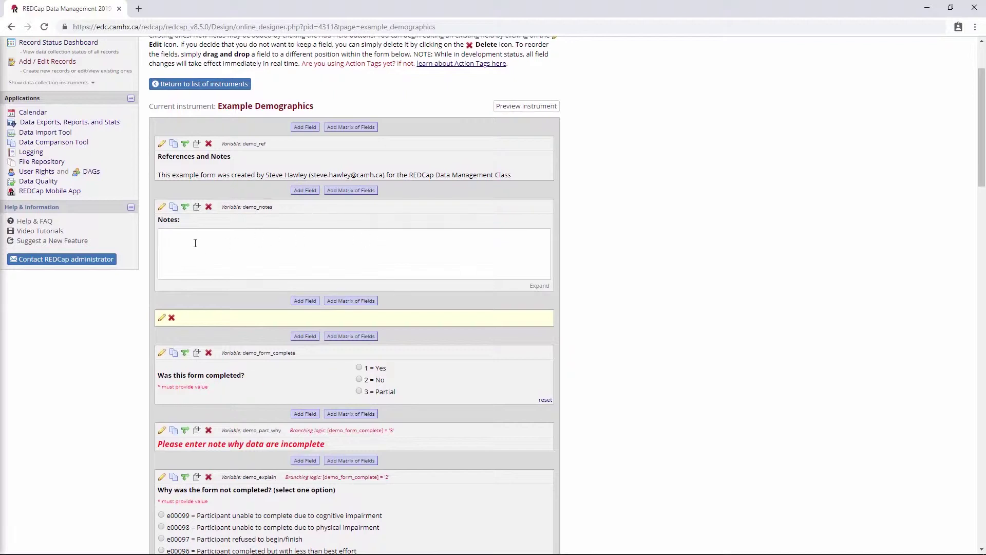
{"action": "scroll", "coordinate": [195, 243], "scroll_direction": "down", "scroll_amount": 2}
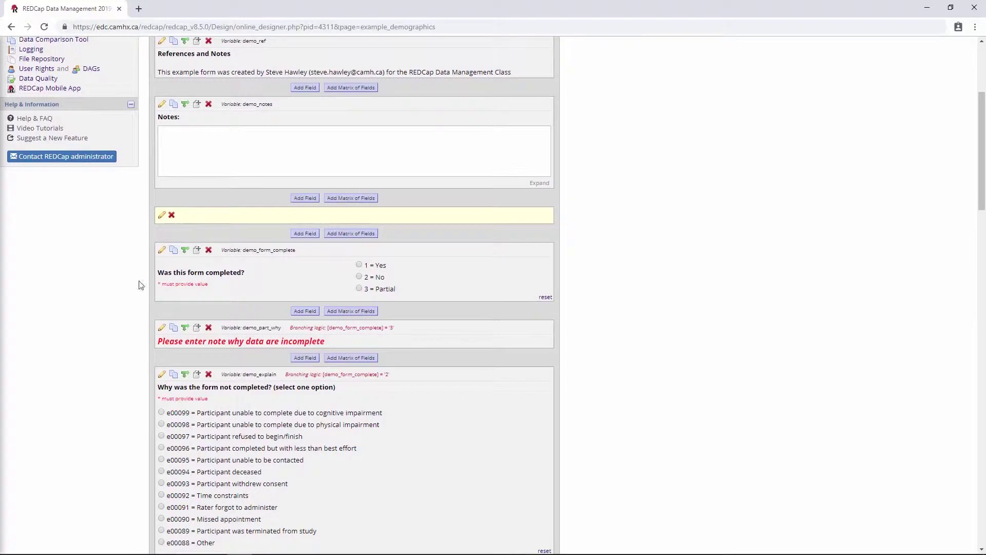
{"action": "scroll", "coordinate": [140, 269], "scroll_direction": "down", "scroll_amount": 2}
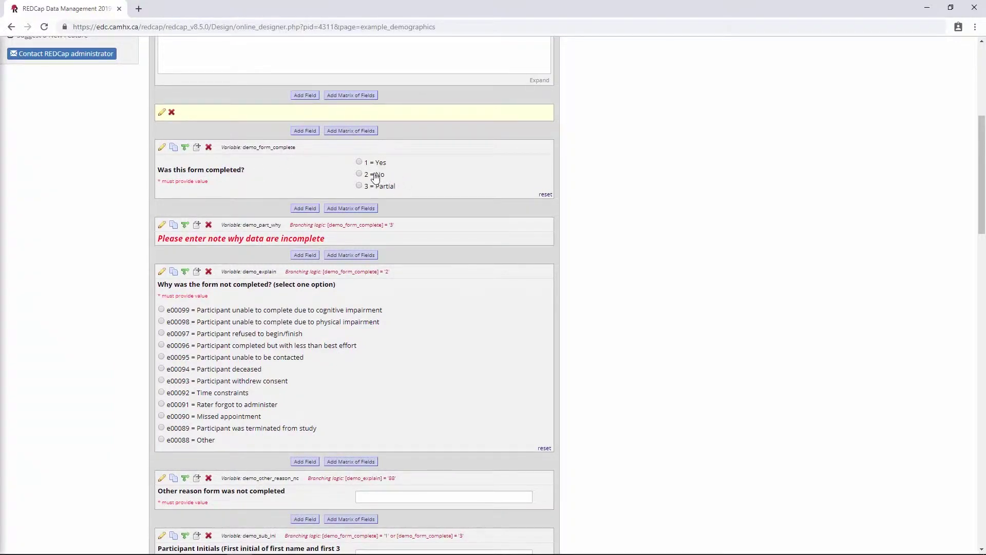
{"action": "scroll", "coordinate": [171, 261], "scroll_direction": "down", "scroll_amount": 1}
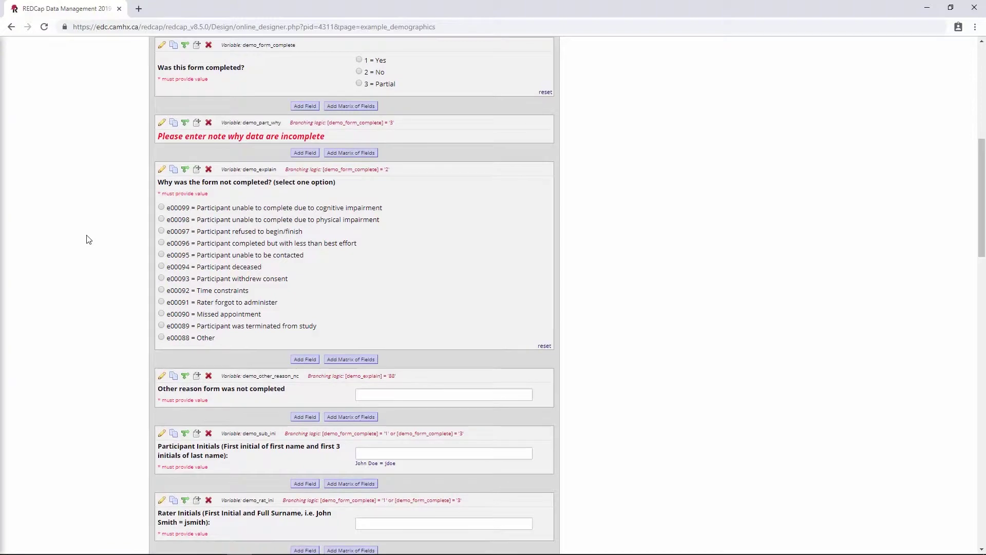
{"action": "scroll", "coordinate": [128, 226], "scroll_direction": "up", "scroll_amount": 2}
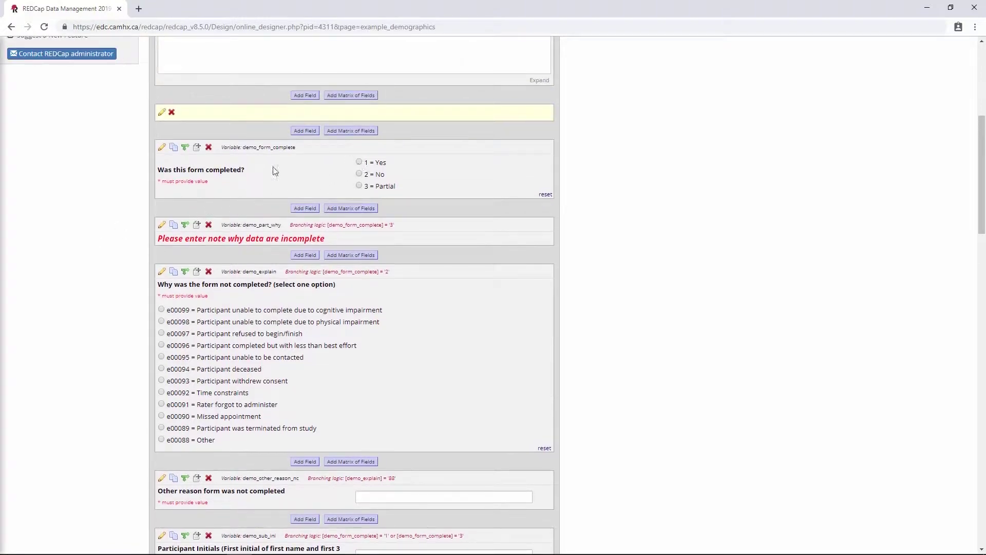
Compare the form completion options with the branching logic of the initials, date, Diagnosis, Age, Sex and Handedness fields
{"action": "scroll", "coordinate": [246, 189], "scroll_direction": "down", "scroll_amount": 5}
{"action": "scroll", "coordinate": [253, 208], "scroll_direction": "down", "scroll_amount": 1}
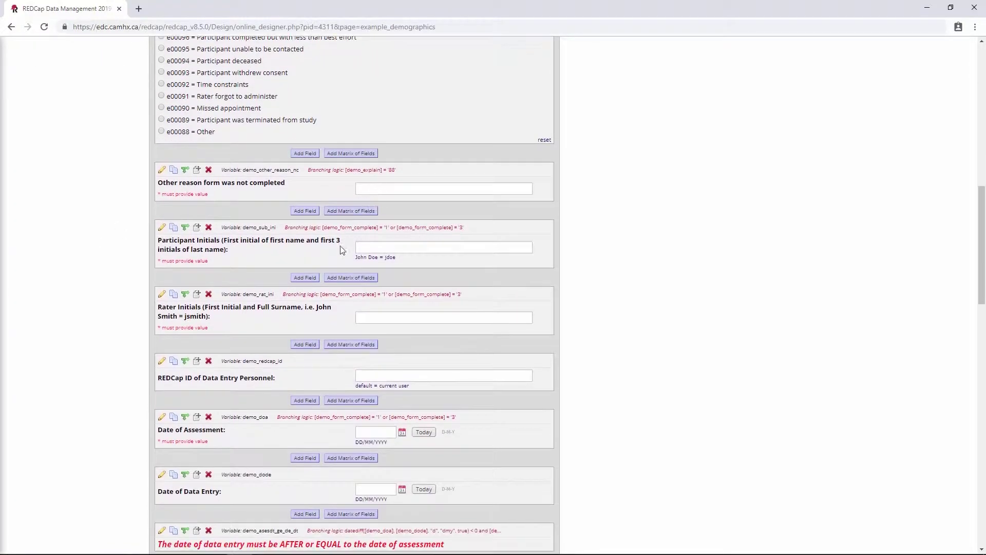
{"action": "scroll", "coordinate": [308, 303], "scroll_direction": "down", "scroll_amount": 4}
{"action": "scroll", "coordinate": [292, 339], "scroll_direction": "down", "scroll_amount": 6}
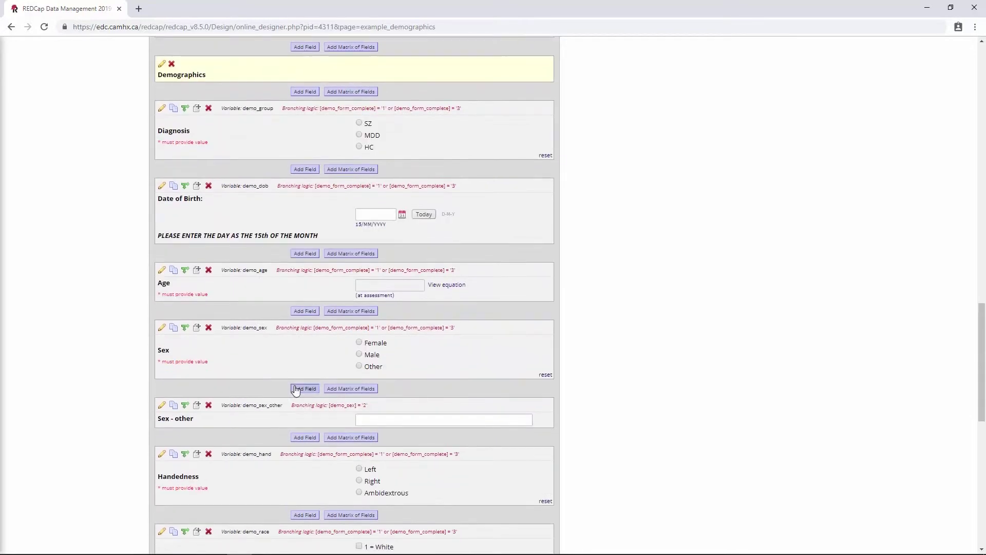
{"action": "scroll", "coordinate": [308, 353], "scroll_direction": "up", "scroll_amount": 10}
{"action": "scroll", "coordinate": [316, 277], "scroll_direction": "up", "scroll_amount": 4}
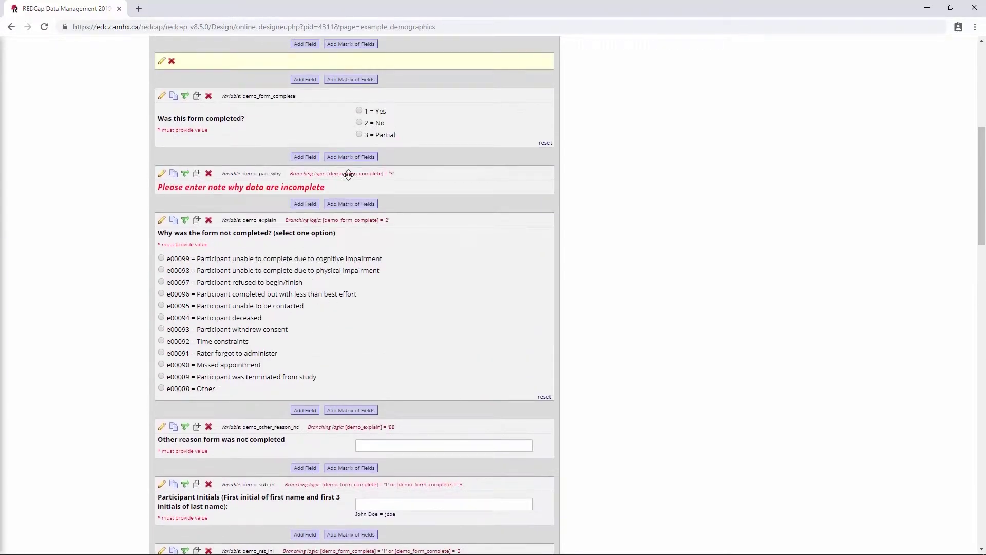
{"action": "scroll", "coordinate": [350, 174], "scroll_direction": "up", "scroll_amount": 1}
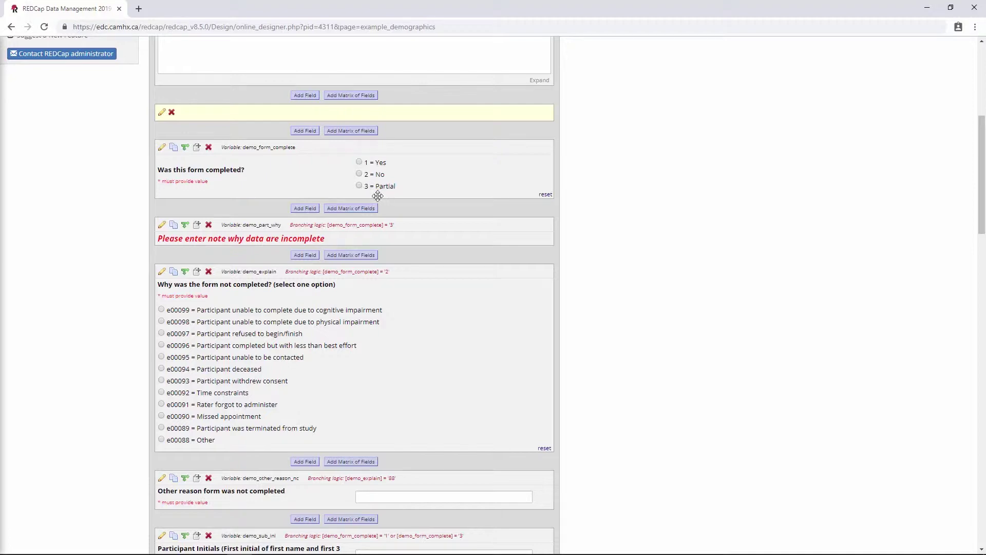
{"action": "scroll", "coordinate": [271, 236], "scroll_direction": "down", "scroll_amount": 2}
{"action": "scroll", "coordinate": [271, 236], "scroll_direction": "down", "scroll_amount": 15}
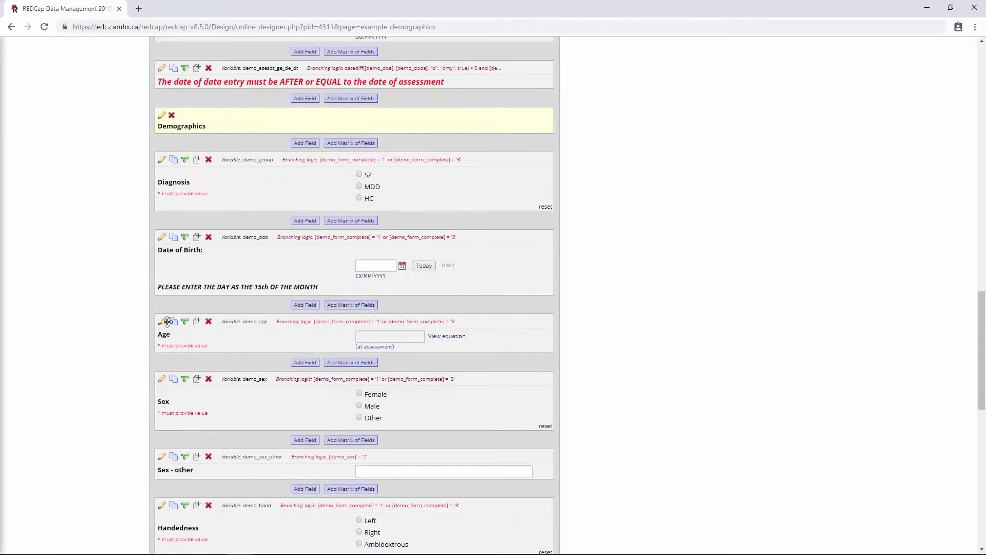
{"action": "scroll", "coordinate": [341, 255], "scroll_direction": "down", "scroll_amount": 3}
{"action": "scroll", "coordinate": [170, 282], "scroll_direction": "up", "scroll_amount": 10}
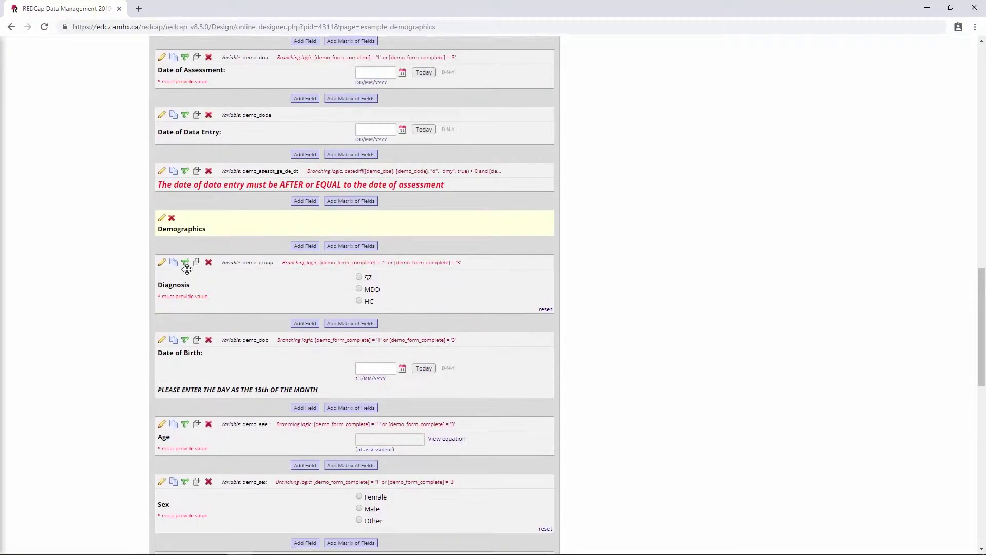
{"action": "scroll", "coordinate": [207, 252], "scroll_direction": "up", "scroll_amount": 15}
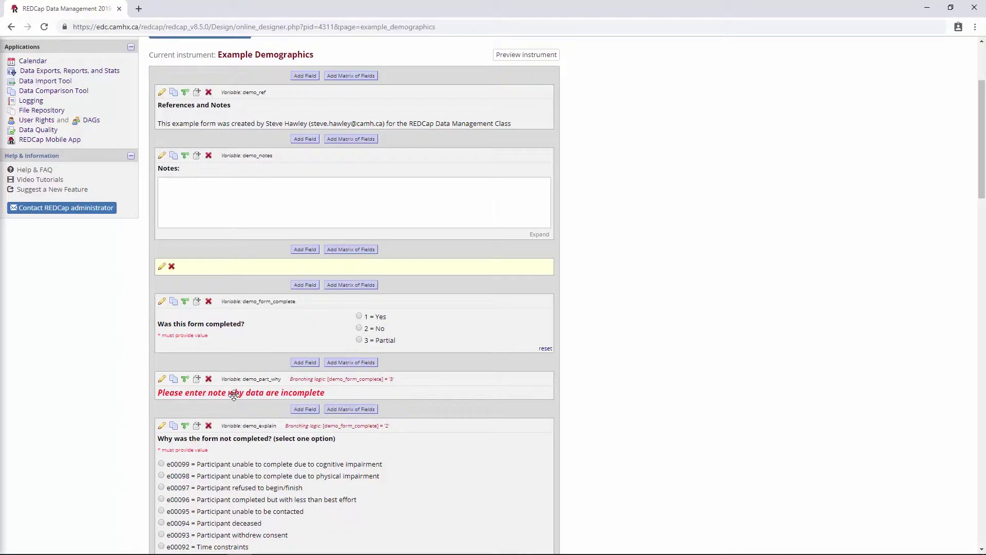
Inspect the Notes box, the message about incomplete data and the list of reasons for the form not being completed
{"action": "left_click", "coordinate": [210, 202]}
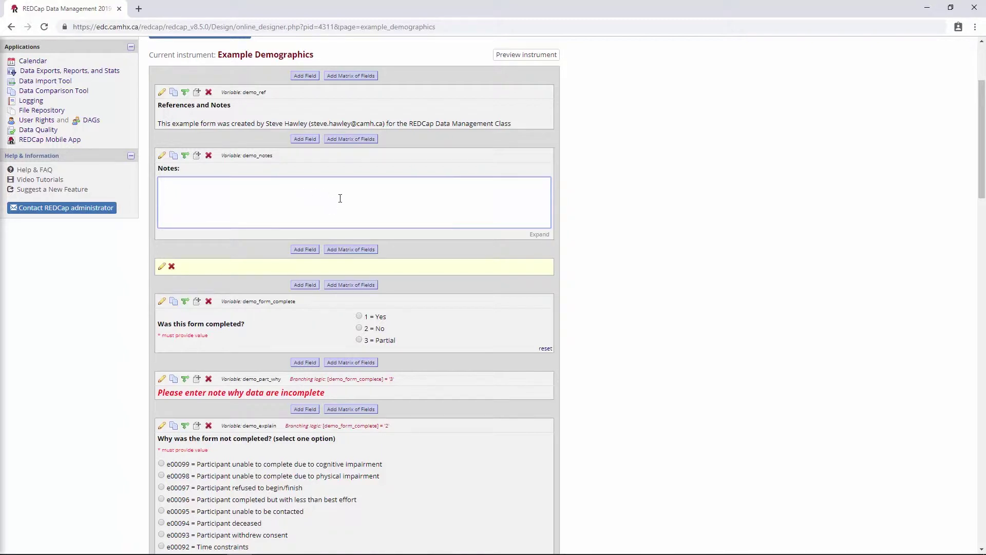
{"action": "scroll", "coordinate": [203, 227], "scroll_direction": "down", "scroll_amount": 1}
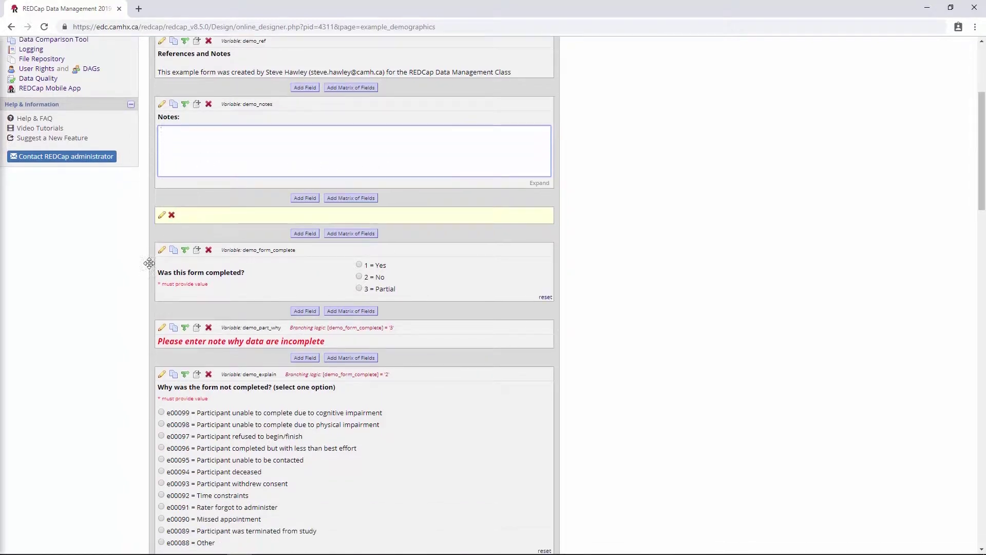
{"action": "left_click", "coordinate": [206, 149]}
{"action": "scroll", "coordinate": [205, 186], "scroll_direction": "down", "scroll_amount": 6}
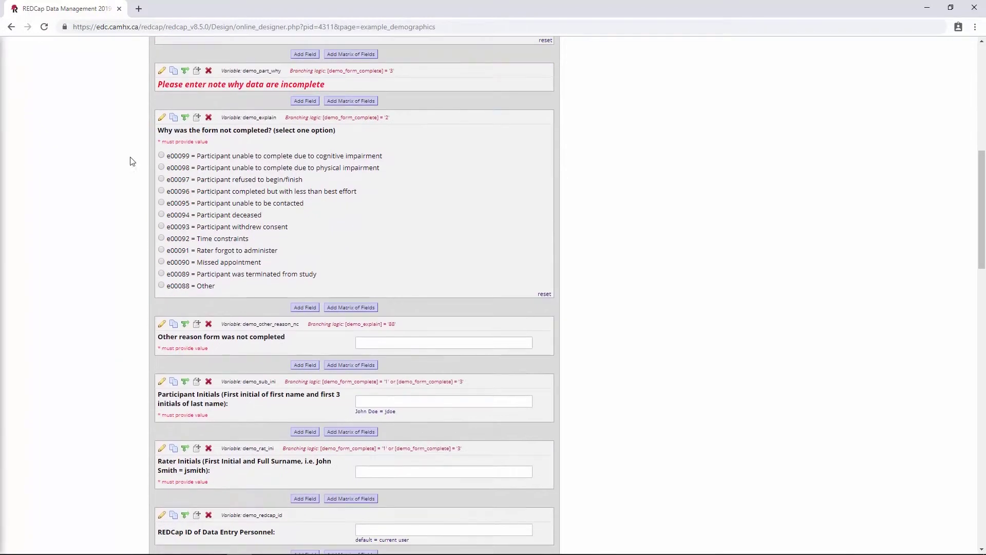
{"action": "scroll", "coordinate": [131, 161], "scroll_direction": "down", "scroll_amount": 1}
{"action": "scroll", "coordinate": [131, 161], "scroll_direction": "down", "scroll_amount": 2}
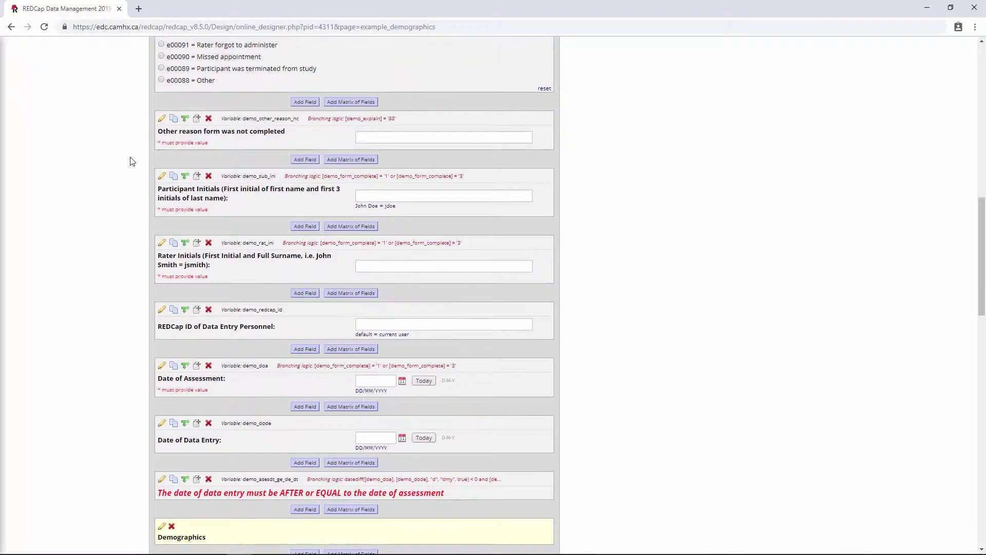
Examine the initials, REDCap ID and date fields, the date-order warning and the Demographics questions through the end of the instrument
{"action": "scroll", "coordinate": [132, 173], "scroll_direction": "down", "scroll_amount": 1}
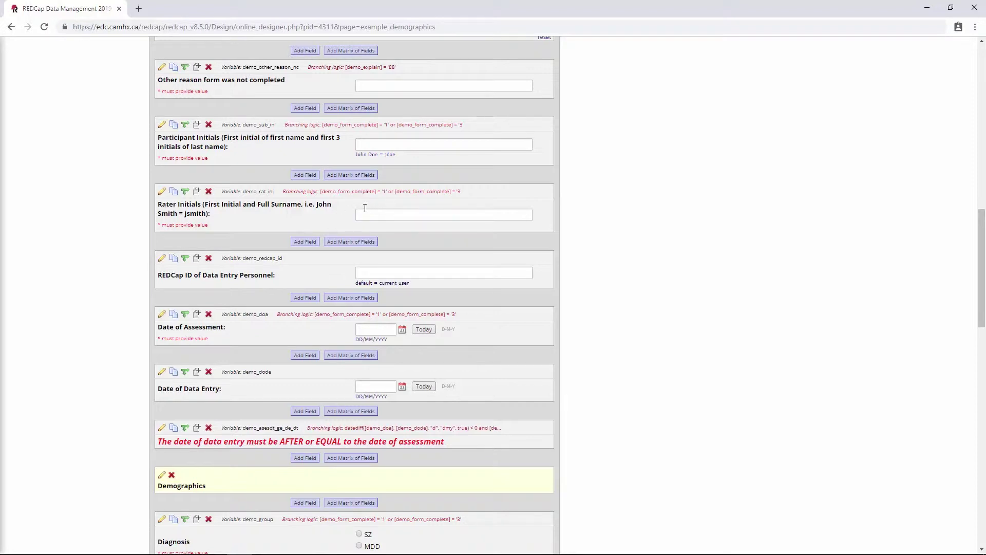
{"action": "scroll", "coordinate": [153, 232], "scroll_direction": "down", "scroll_amount": 1}
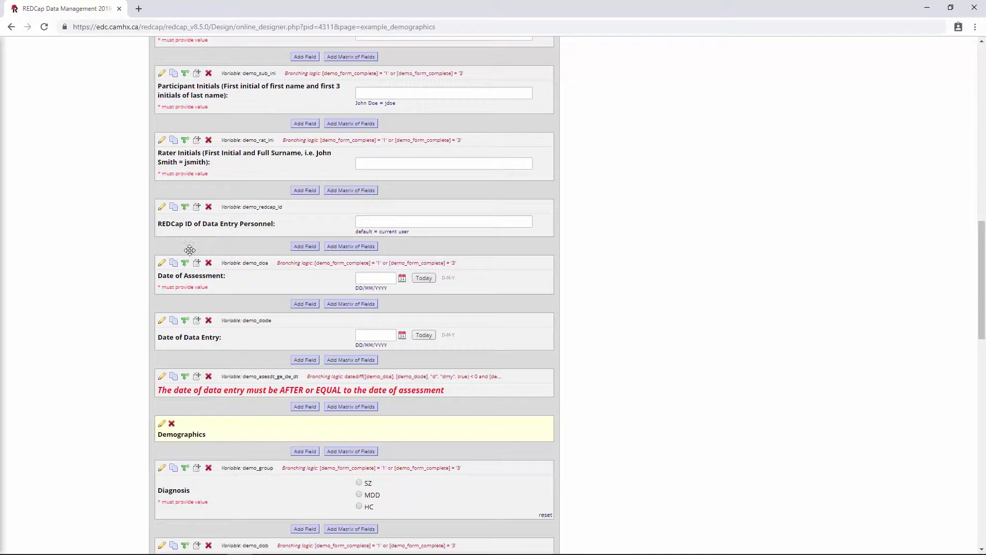
{"action": "scroll", "coordinate": [165, 282], "scroll_direction": "down", "scroll_amount": 1}
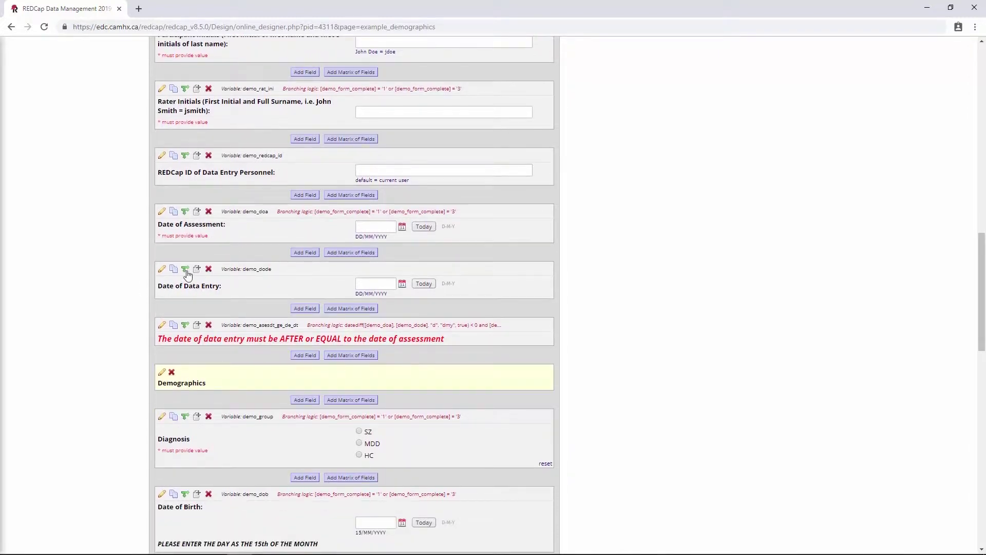
{"action": "scroll", "coordinate": [155, 273], "scroll_direction": "down", "scroll_amount": 1}
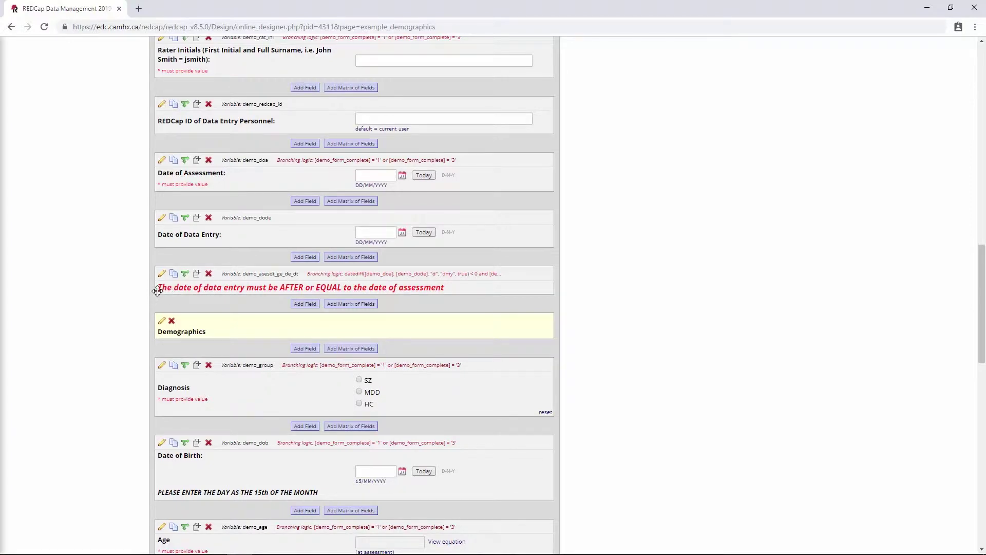
{"action": "scroll", "coordinate": [157, 291], "scroll_direction": "up", "scroll_amount": 6}
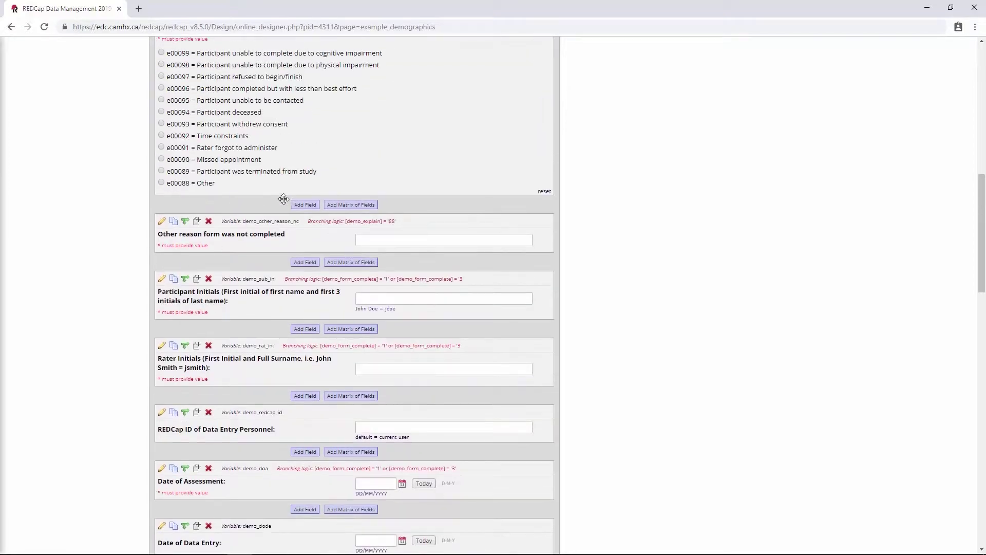
{"action": "scroll", "coordinate": [285, 194], "scroll_direction": "down", "scroll_amount": 6}
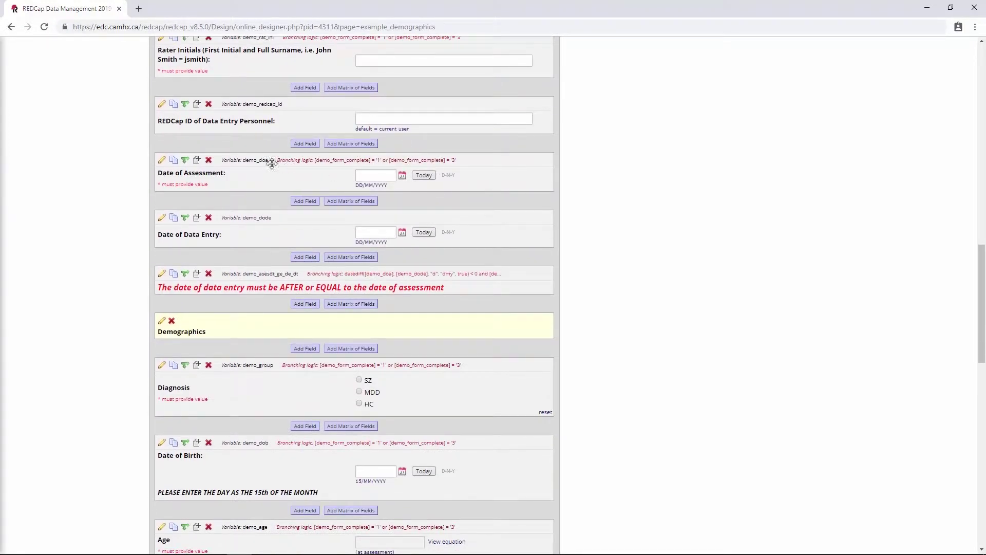
{"action": "scroll", "coordinate": [291, 182], "scroll_direction": "down", "scroll_amount": 2}
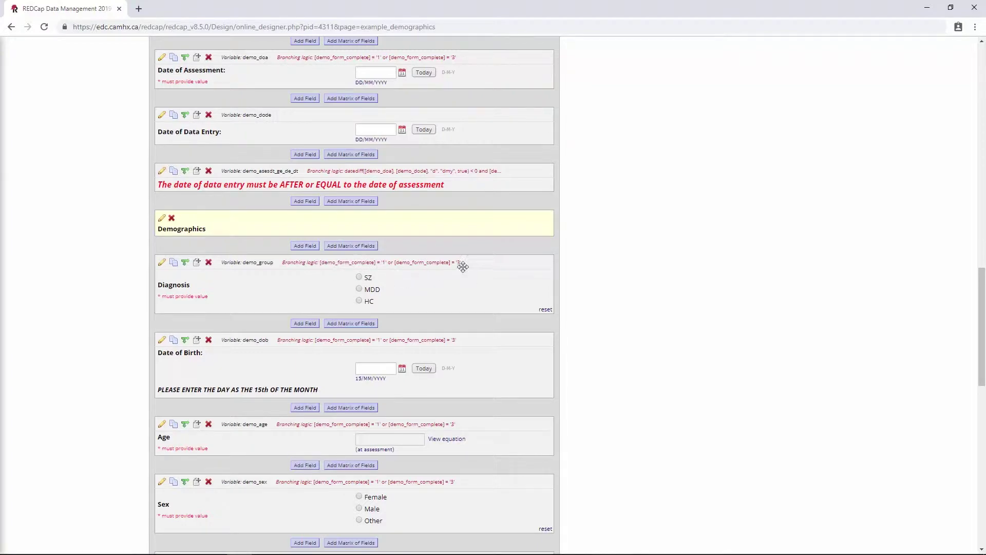
{"action": "scroll", "coordinate": [329, 262], "scroll_direction": "down", "scroll_amount": 13}
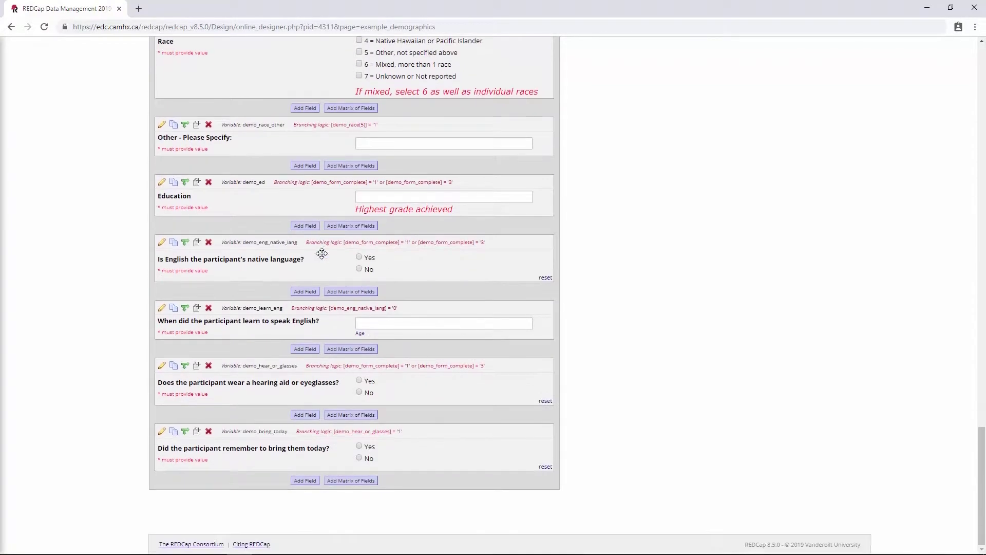
Review Example Demographics from the final questions back to the Notes box, including the incomplete-form reasons and the date fields
{"action": "scroll", "coordinate": [386, 300], "scroll_direction": "up", "scroll_amount": 12}
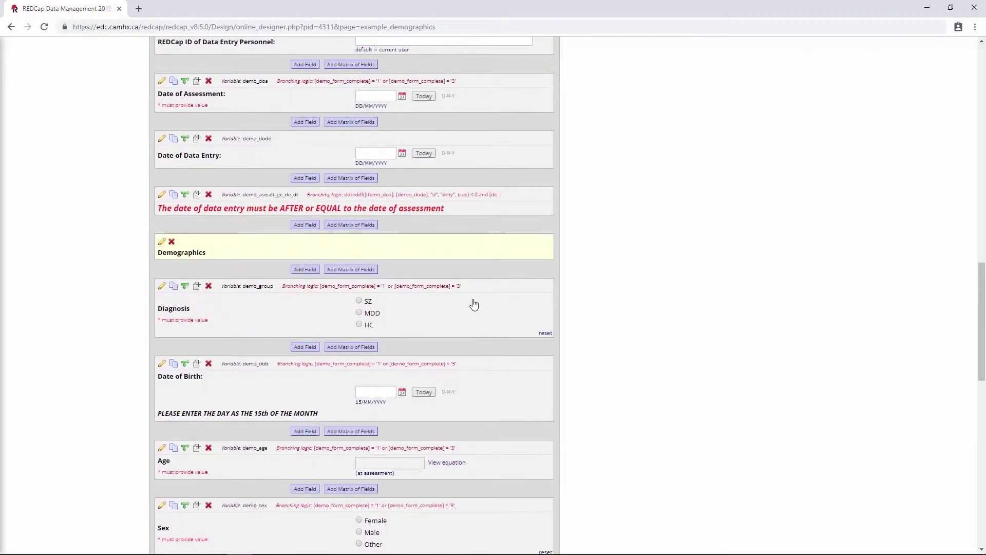
{"action": "scroll", "coordinate": [513, 278], "scroll_direction": "up", "scroll_amount": 4}
{"action": "scroll", "coordinate": [620, 226], "scroll_direction": "up", "scroll_amount": 10}
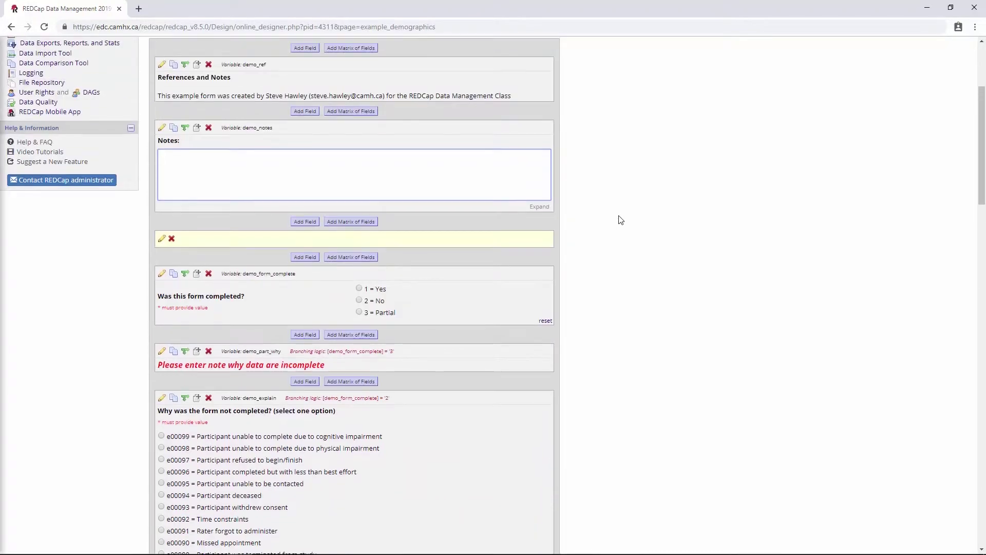
{"action": "scroll", "coordinate": [621, 220], "scroll_direction": "up", "scroll_amount": 3}
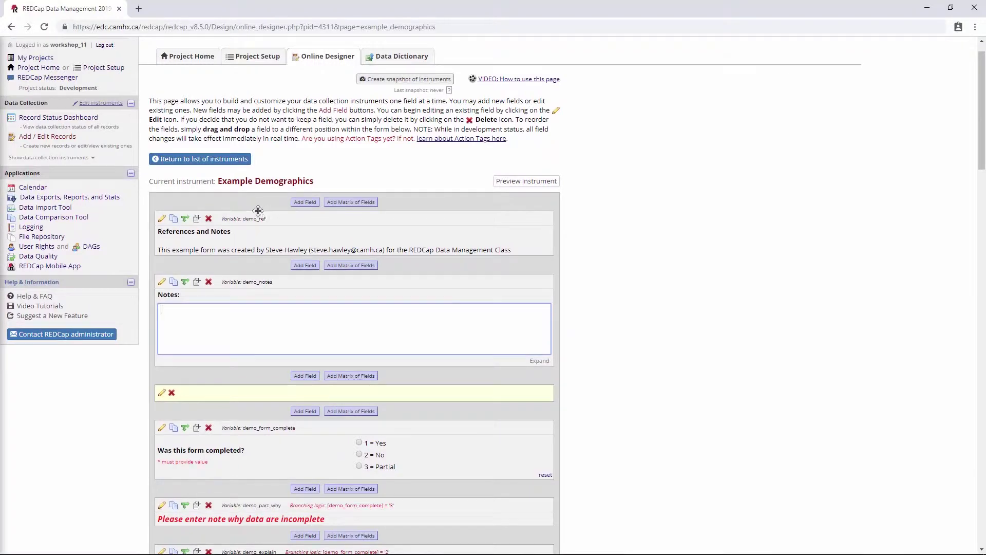
{"action": "scroll", "coordinate": [154, 261], "scroll_direction": "down", "scroll_amount": 3}
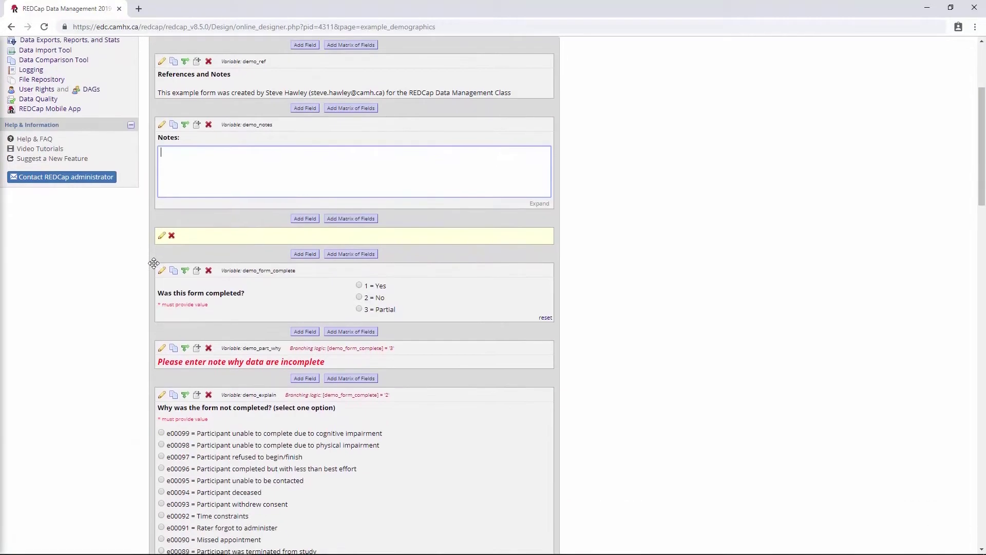
{"action": "scroll", "coordinate": [154, 262], "scroll_direction": "down", "scroll_amount": 10}
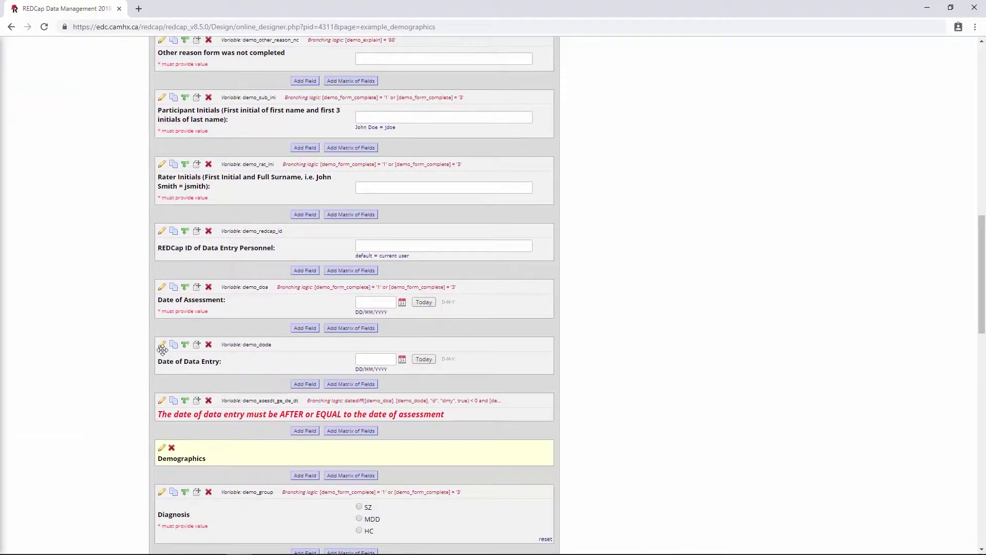
{"action": "scroll", "coordinate": [163, 349], "scroll_direction": "up", "scroll_amount": 7}
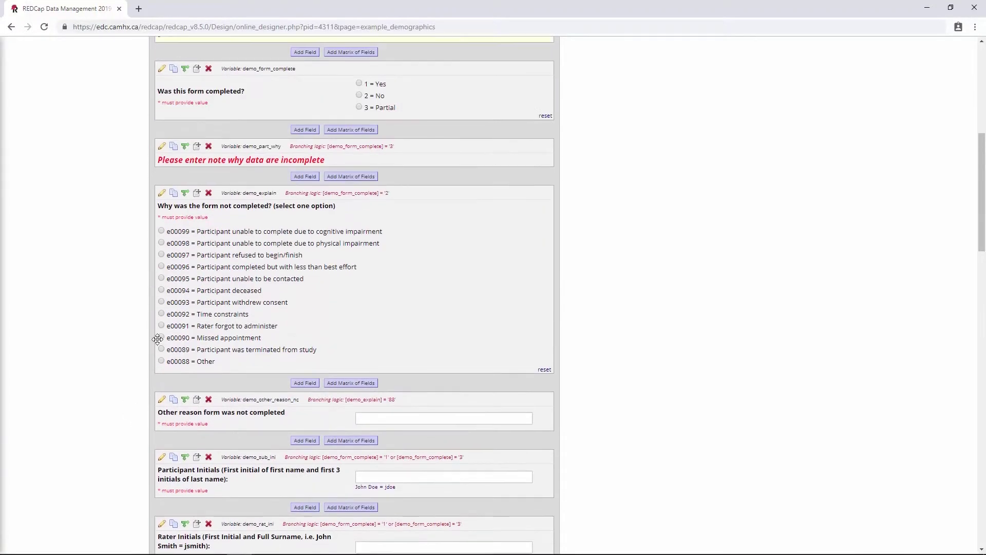
{"action": "scroll", "coordinate": [157, 339], "scroll_direction": "up", "scroll_amount": 8}
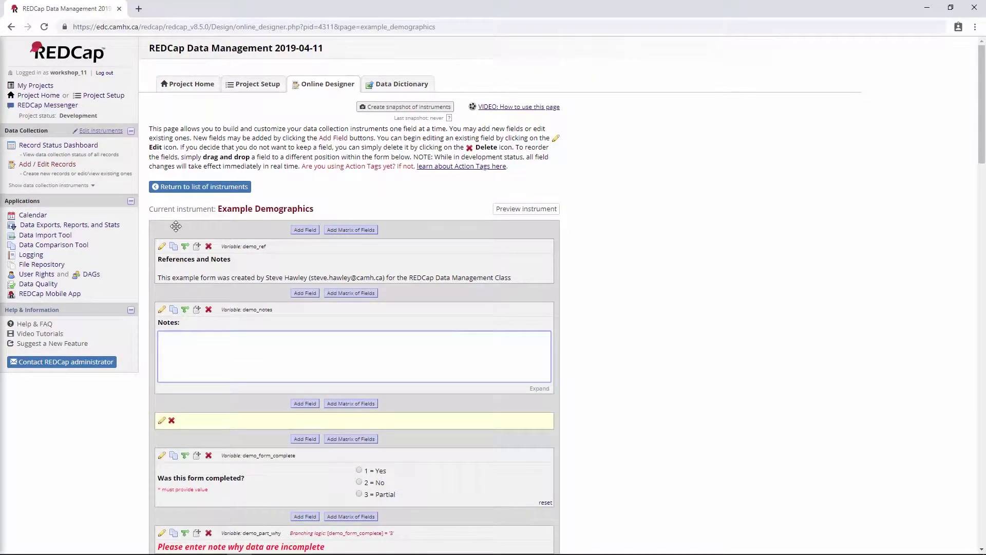
Compare the form completion question with the branching logic of the reasons list, initials fields, date fields and date-order warning
{"action": "scroll", "coordinate": [180, 220], "scroll_direction": "down", "scroll_amount": 5}
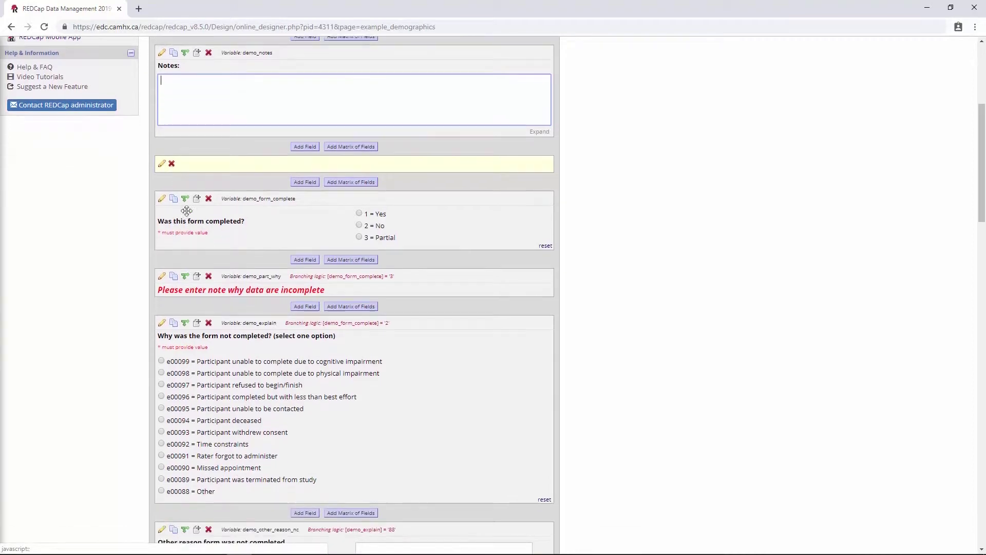
{"action": "scroll", "coordinate": [148, 257], "scroll_direction": "down", "scroll_amount": 7}
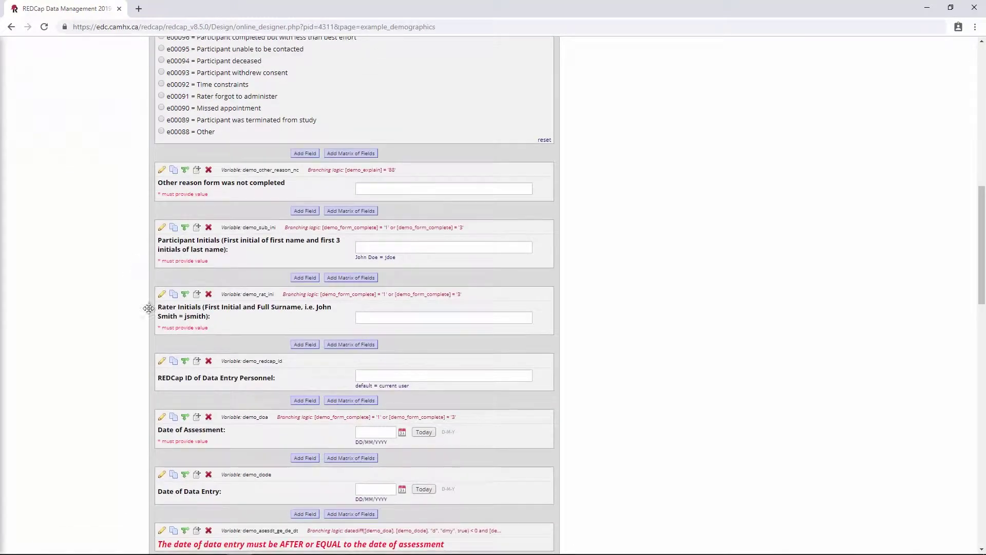
{"action": "scroll", "coordinate": [134, 411], "scroll_direction": "down", "scroll_amount": 3}
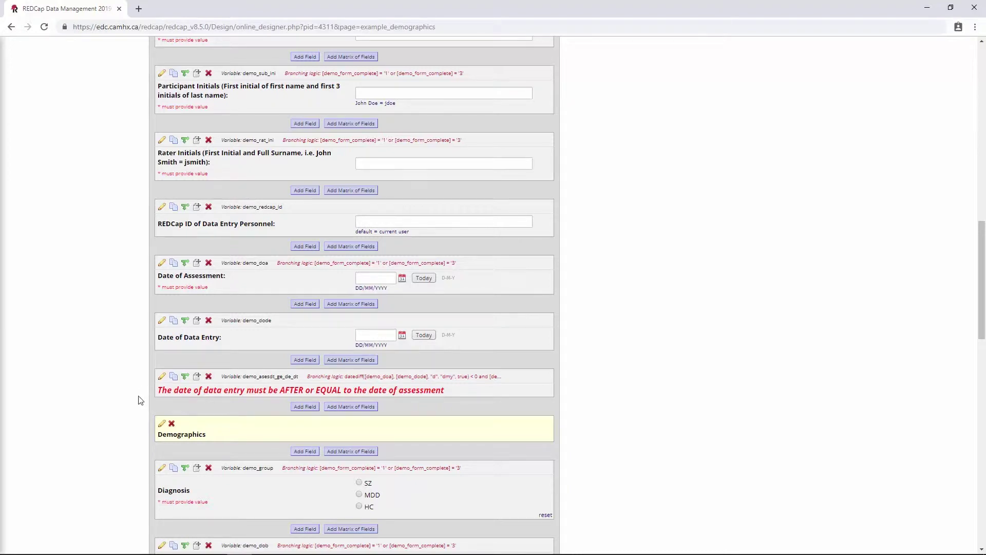
{"action": "scroll", "coordinate": [129, 398], "scroll_direction": "up", "scroll_amount": 3}
{"action": "scroll", "coordinate": [129, 393], "scroll_direction": "up", "scroll_amount": 4}
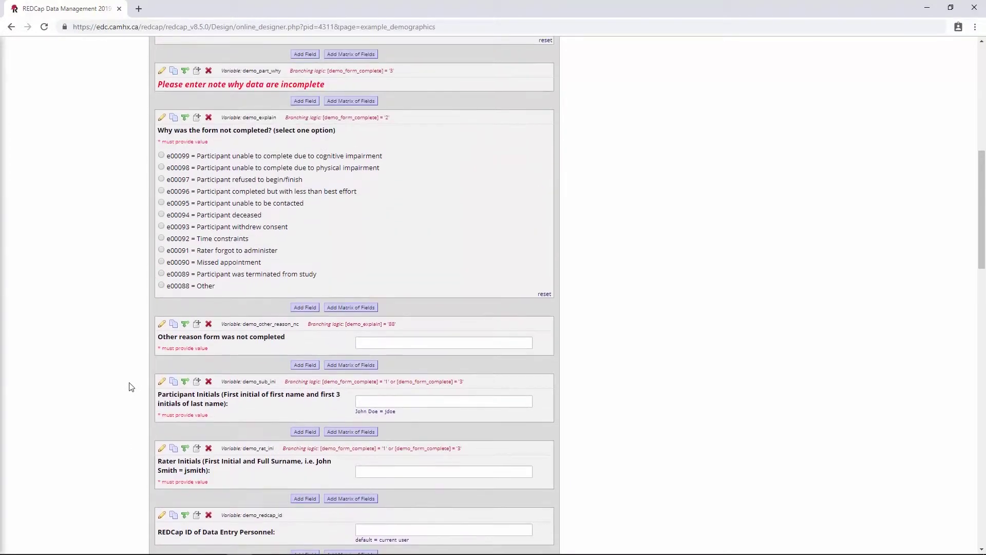
{"action": "scroll", "coordinate": [131, 386], "scroll_direction": "up", "scroll_amount": 3}
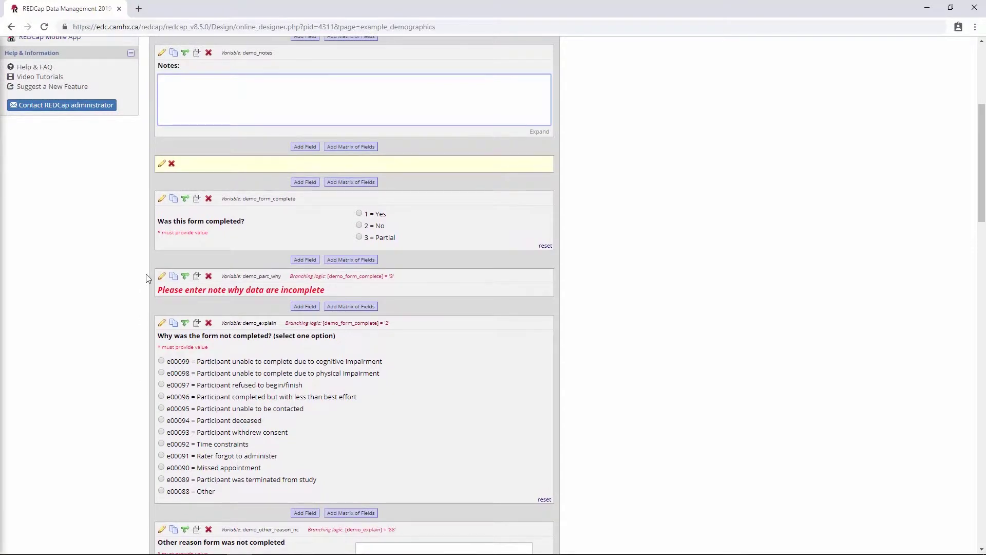
{"action": "scroll", "coordinate": [146, 278], "scroll_direction": "up", "scroll_amount": 1}
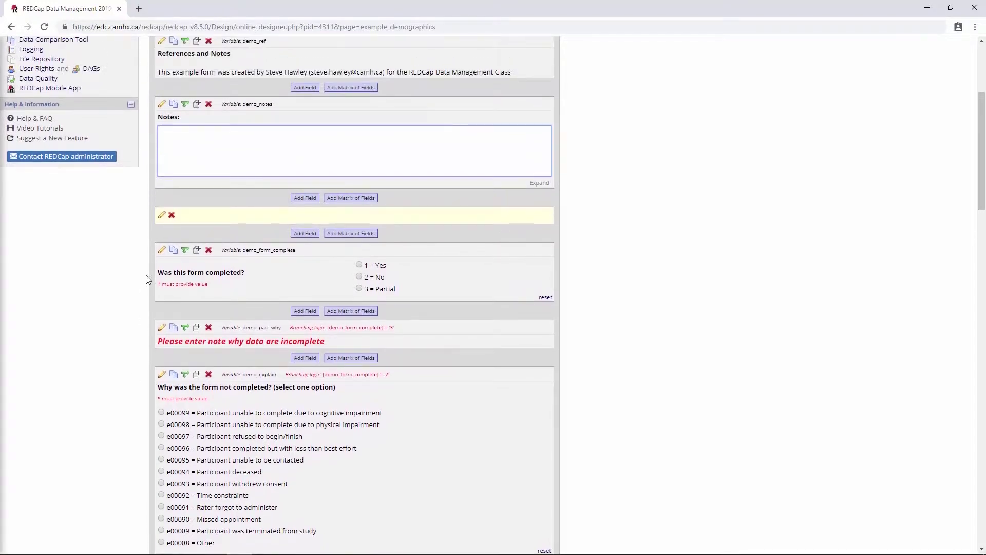
{"action": "scroll", "coordinate": [146, 279], "scroll_direction": "down", "scroll_amount": 8}
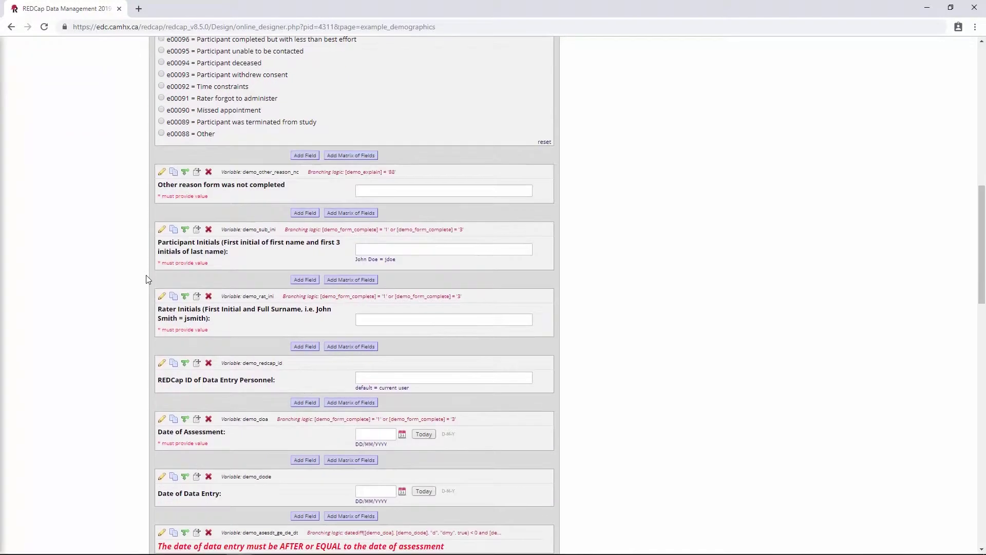
{"action": "scroll", "coordinate": [147, 279], "scroll_direction": "down", "scroll_amount": 2}
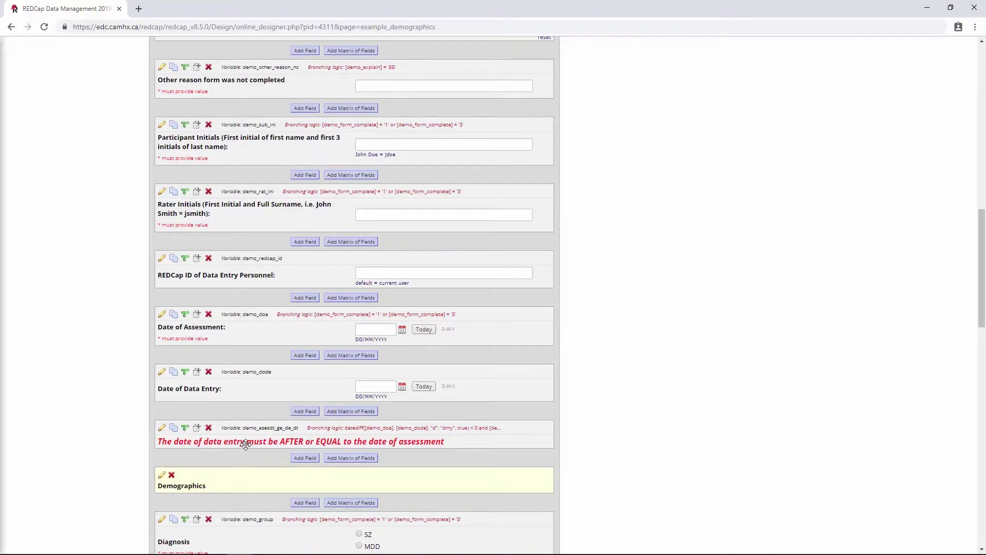
Examine the Participant Initials field alongside the date-order warning, the Demographics section and the message about incomplete data
{"action": "scroll", "coordinate": [266, 431], "scroll_direction": "up", "scroll_amount": 5}
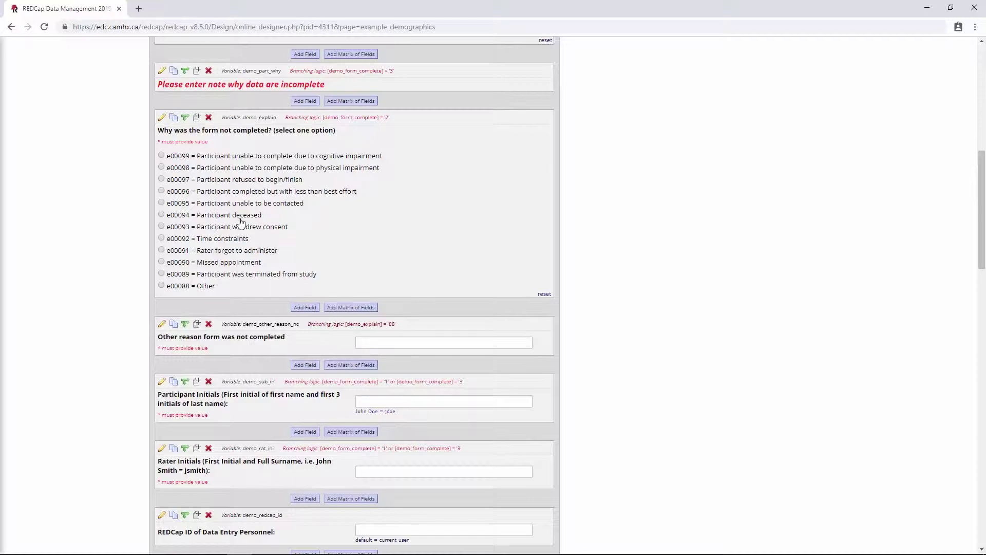
{"action": "scroll", "coordinate": [205, 243], "scroll_direction": "down", "scroll_amount": 4}
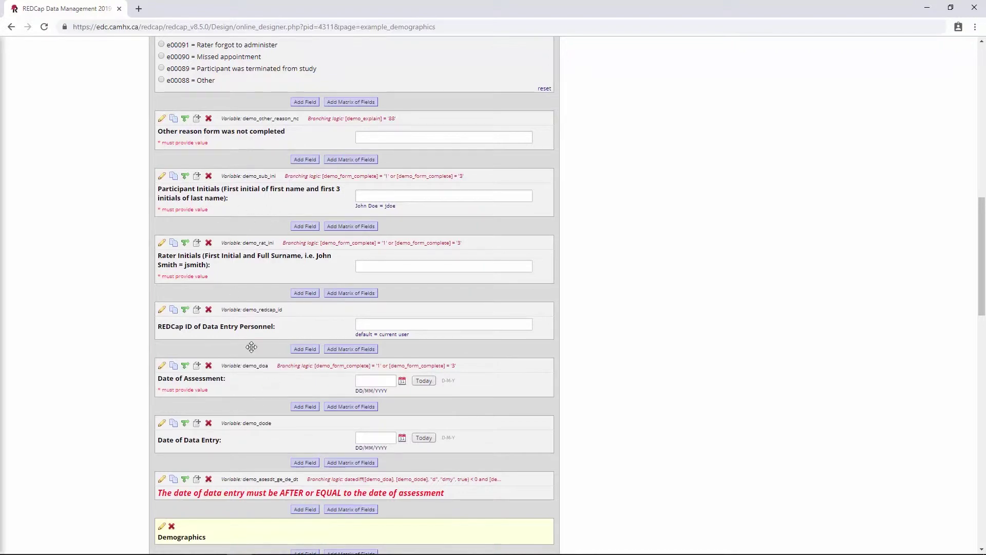
{"action": "scroll", "coordinate": [245, 365], "scroll_direction": "down", "scroll_amount": 3}
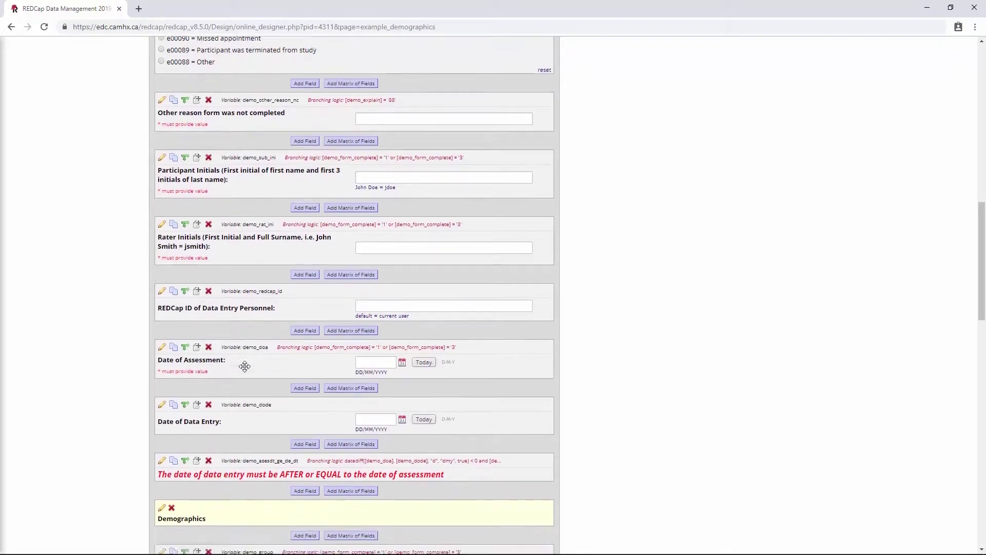
{"action": "scroll", "coordinate": [236, 359], "scroll_direction": "up", "scroll_amount": 9}
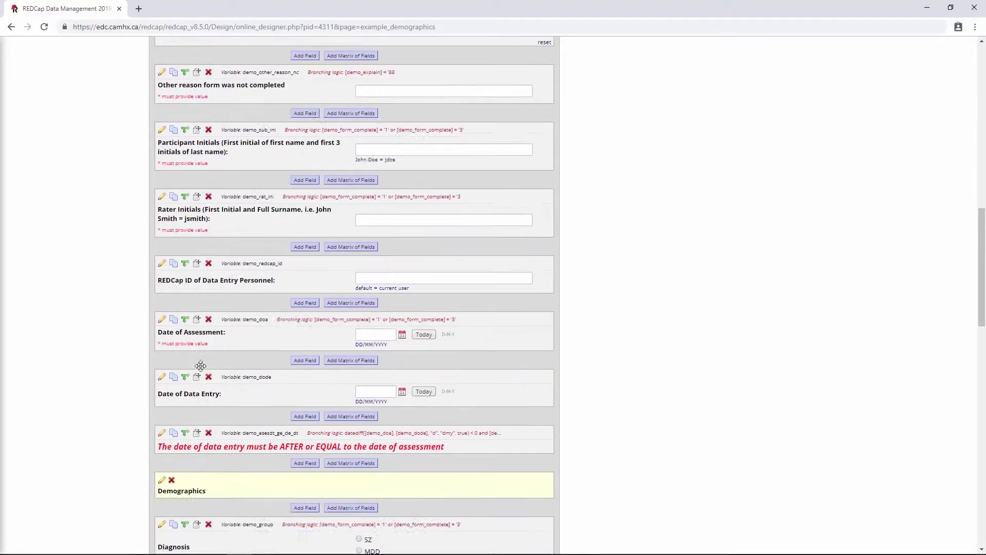
{"action": "scroll", "coordinate": [185, 177], "scroll_direction": "down", "scroll_amount": 11}
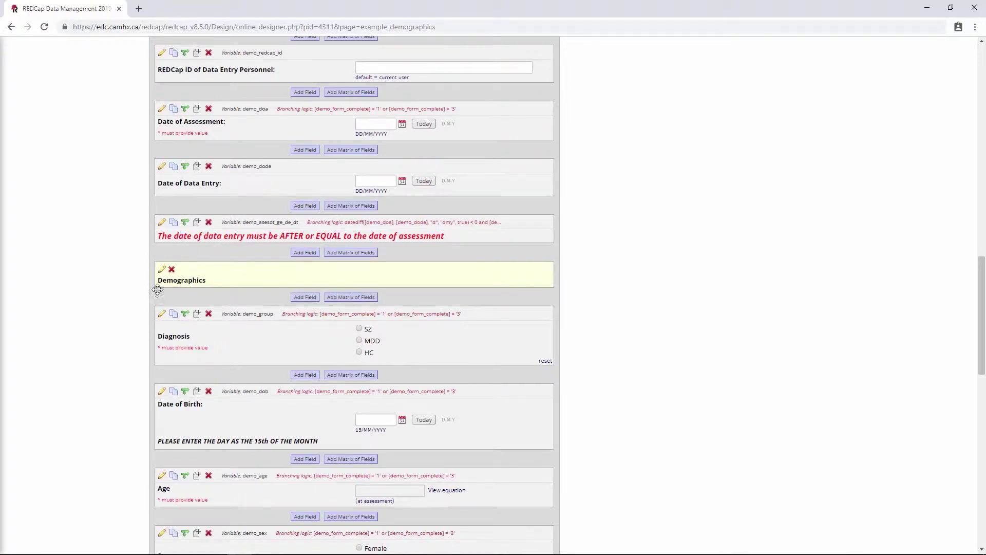
{"action": "scroll", "coordinate": [197, 285], "scroll_direction": "up", "scroll_amount": 12}
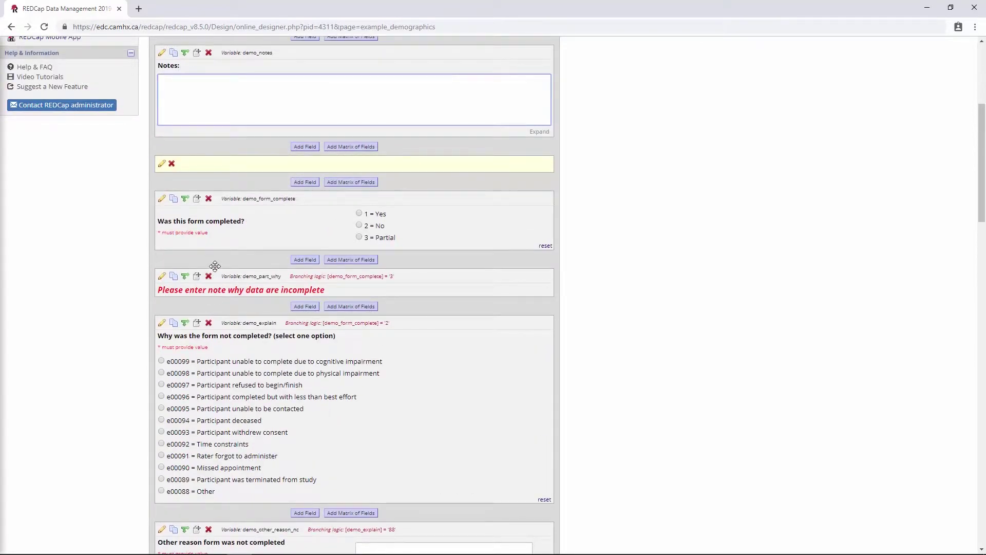
{"action": "scroll", "coordinate": [215, 266], "scroll_direction": "down", "scroll_amount": 6}
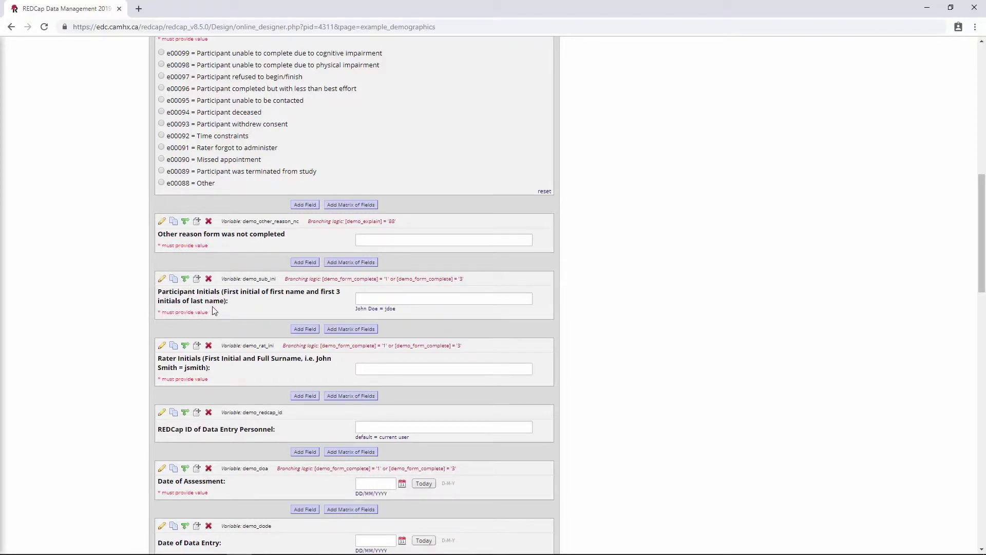
{"action": "scroll", "coordinate": [202, 334], "scroll_direction": "up", "scroll_amount": 8}
{"action": "scroll", "coordinate": [226, 195], "scroll_direction": "up", "scroll_amount": 3}
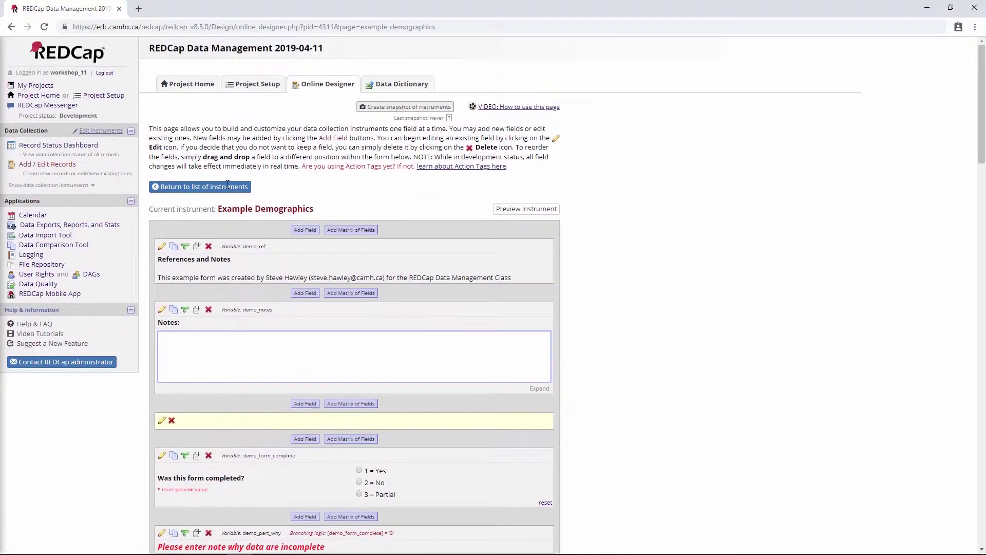
Inspect the Record ID and Participant Initials fields of the Record Id instrument, including the record_ini variable name
{"action": "left_click", "coordinate": [207, 189]}
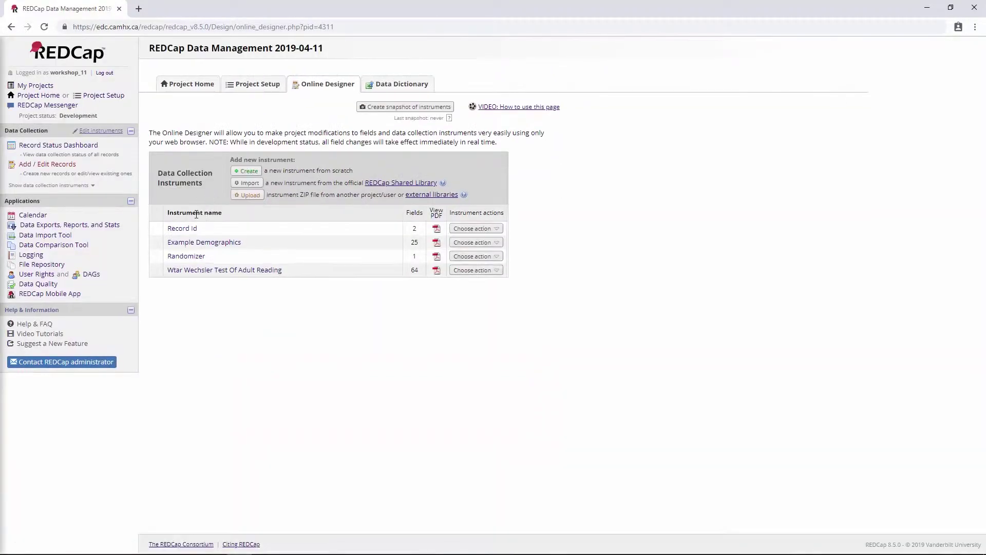
{"action": "left_click", "coordinate": [180, 229]}
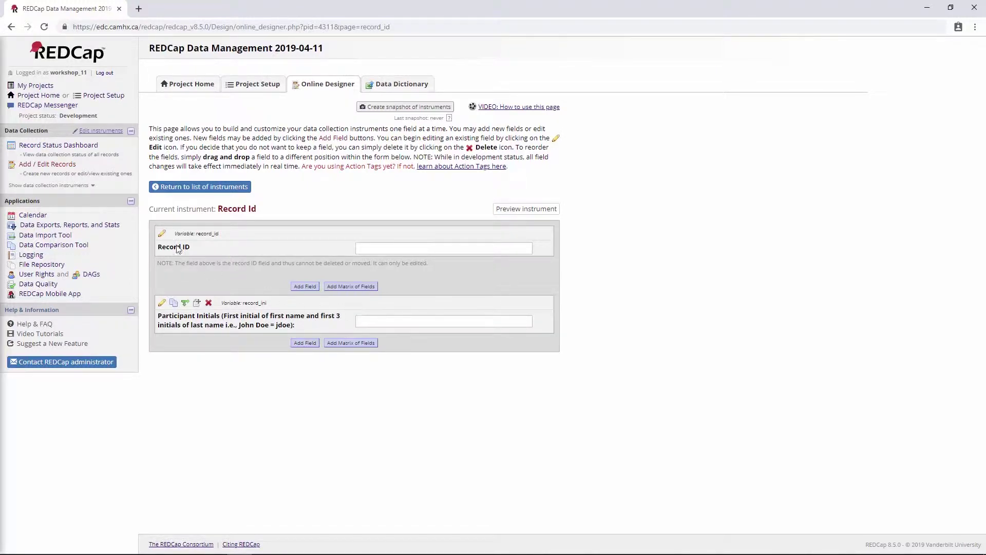
{"action": "left_click", "coordinate": [181, 188]}
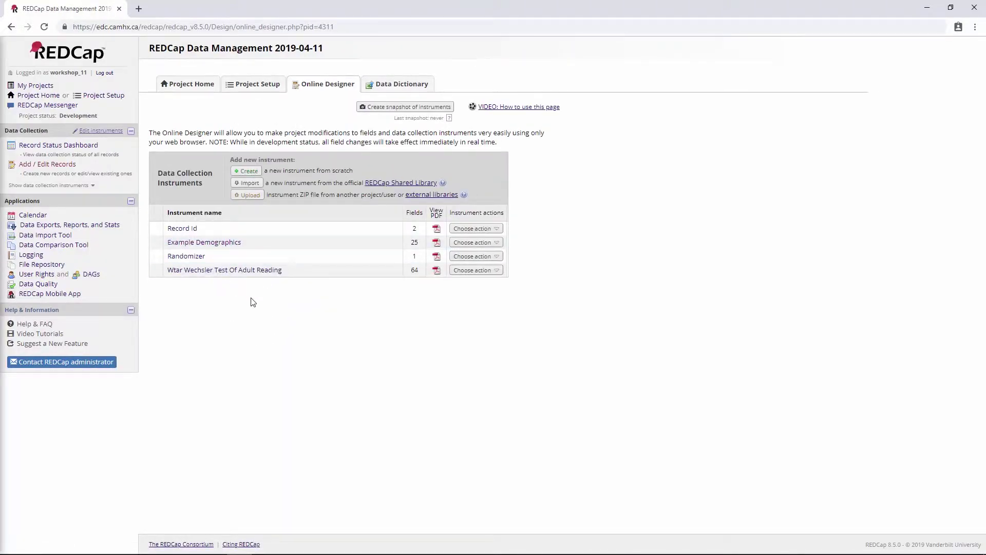
Start a new Descriptive Text field directly below the Participant Initials question in the Example Demographics instrument
{"action": "left_click", "coordinate": [197, 244]}
{"action": "scroll", "coordinate": [202, 262], "scroll_direction": "down", "scroll_amount": 10}
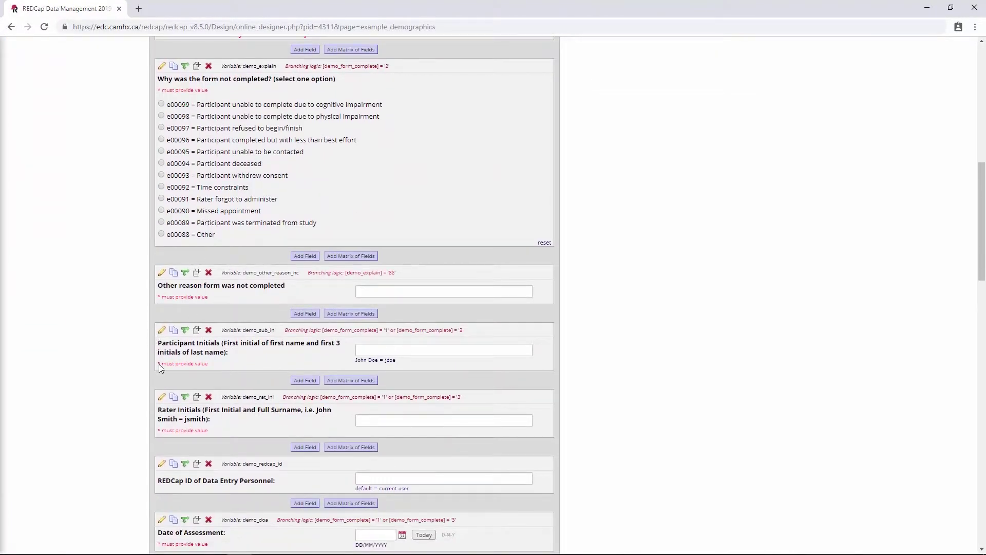
{"action": "left_click", "coordinate": [304, 380]}
{"action": "left_click", "coordinate": [415, 198]}
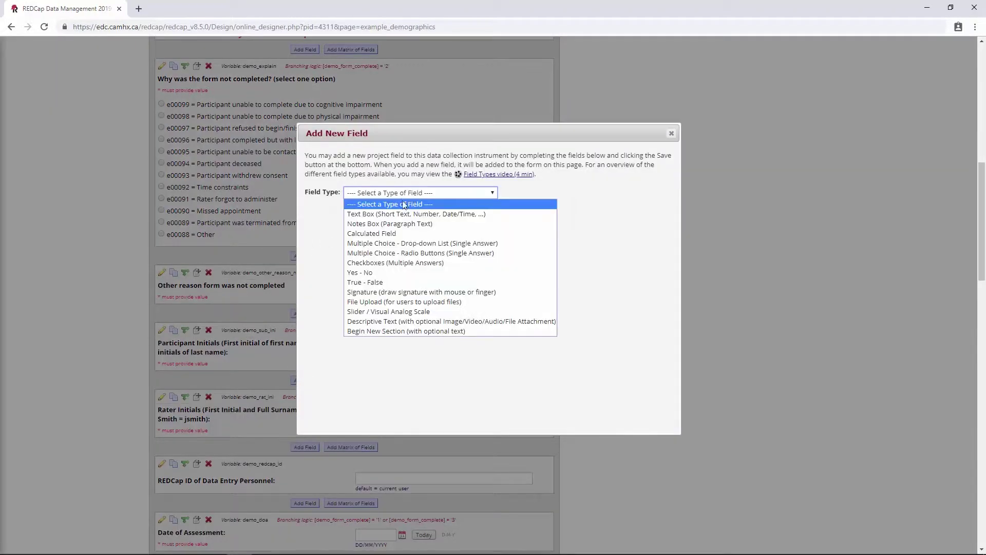
{"action": "left_click", "coordinate": [362, 322]}
{"action": "left_click", "coordinate": [336, 236]}
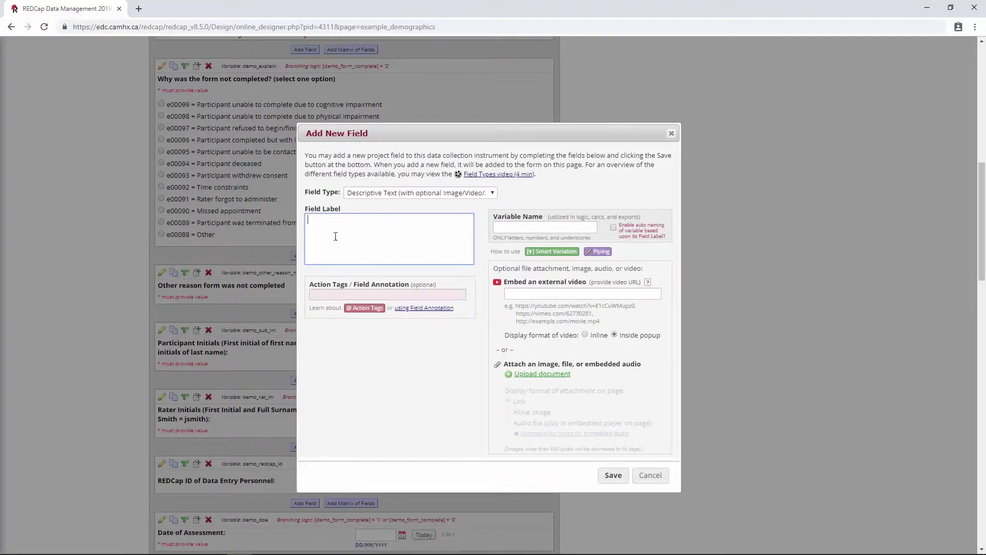
Enter the field label "<br /><br /><center>Participant initials have not been entered correctly. Please ensure that you are entering data for <font color="red">[record_ini]</font></center><br /><br />"
{"action": "type", "text": "<br /><br />"}
{"action": "type", "text": "<center>Participant initials "}
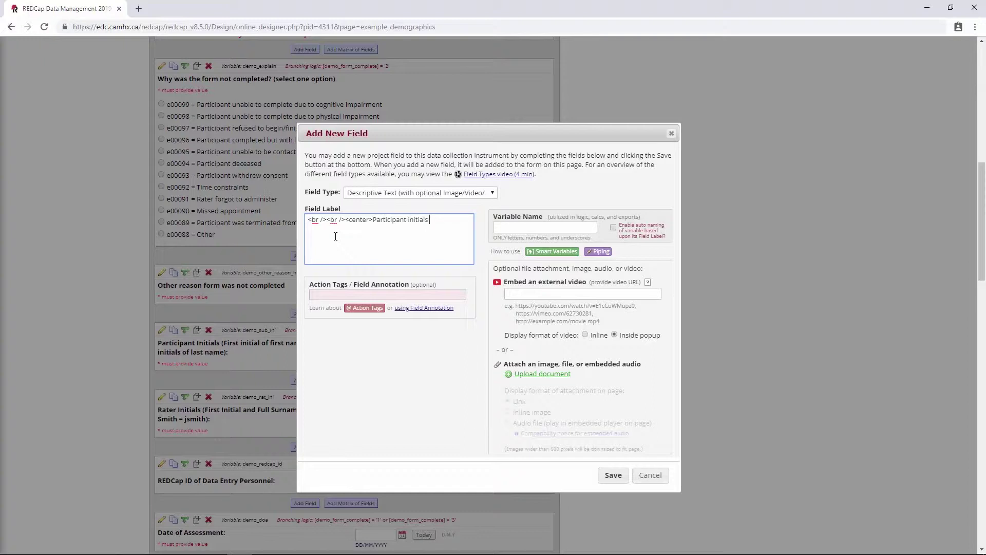
{"action": "type", "text": "have not been entered correctly. Please ensure that you are entering data for"}
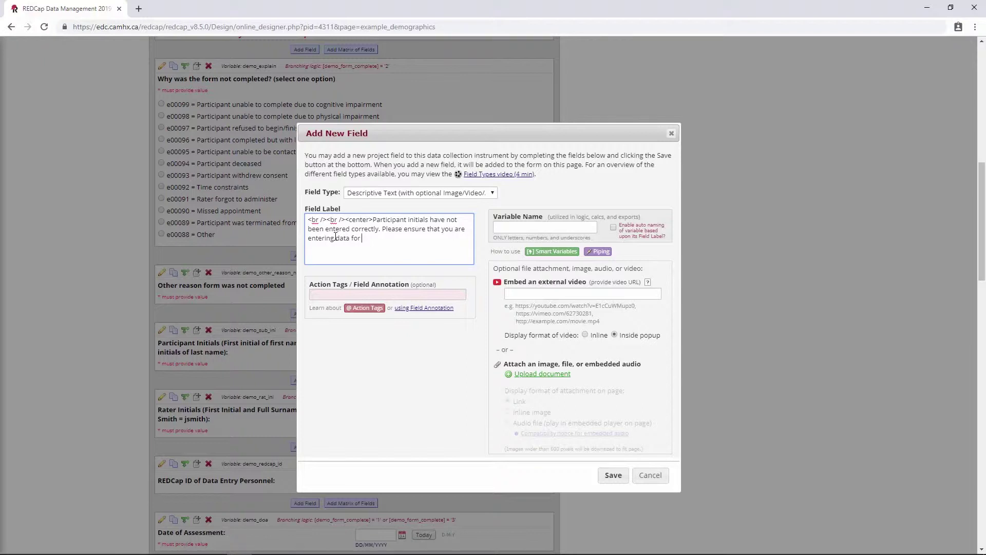
{"action": "type", "text": "<font color=\"red\">"}
{"action": "left_click_drag", "start_coordinate": [382, 239], "coordinate": [400, 239]}
{"action": "left_click", "coordinate": [400, 239]}
{"action": "type", "text": "[record_ini"}
{"action": "type", "text": "]</font></cent"}
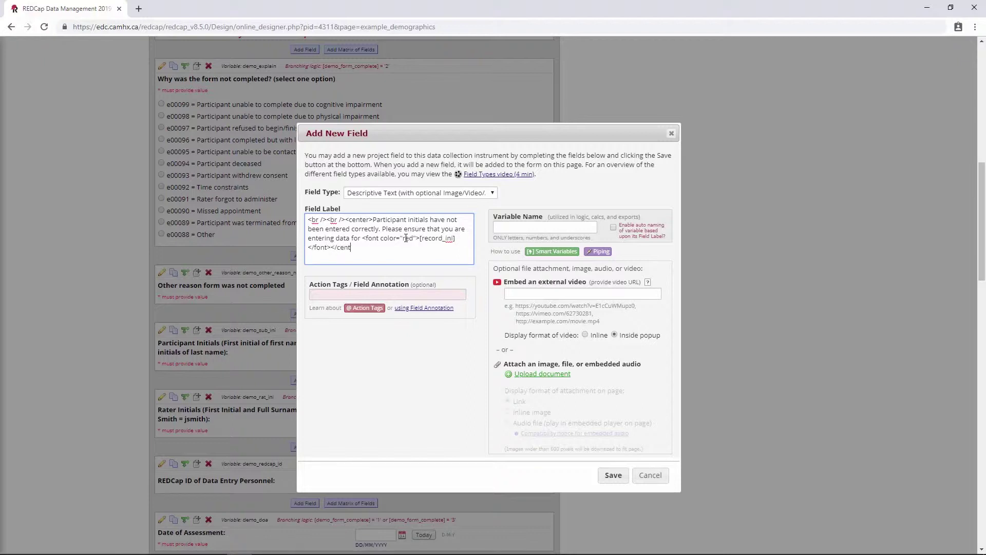
{"action": "type", "text": "er><br /><br />"}
Name the descriptive field's variable demo_ini_warn and save the new field to the instrument
{"action": "left_click", "coordinate": [523, 226]}
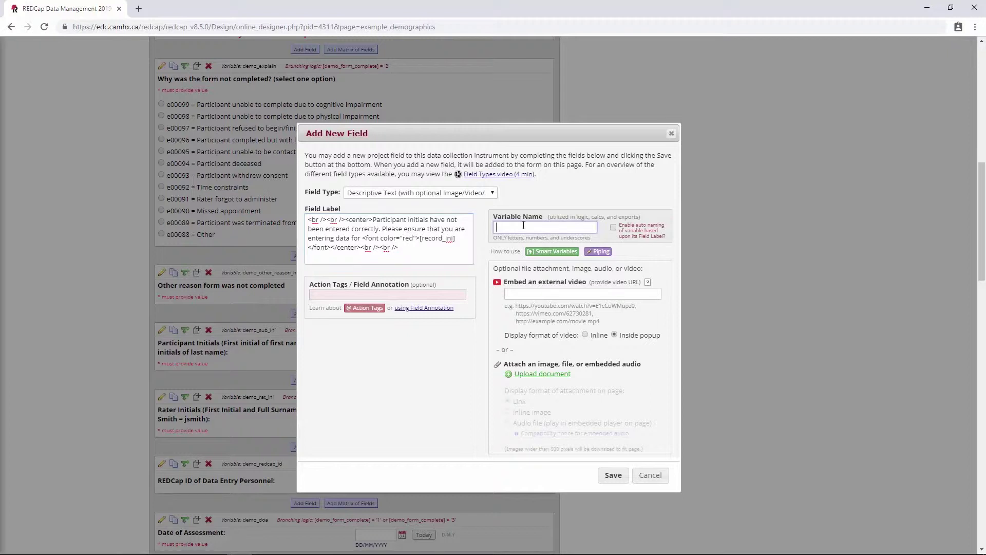
{"action": "type", "text": "demo_ini_warn"}
{"action": "left_click", "coordinate": [611, 478]}
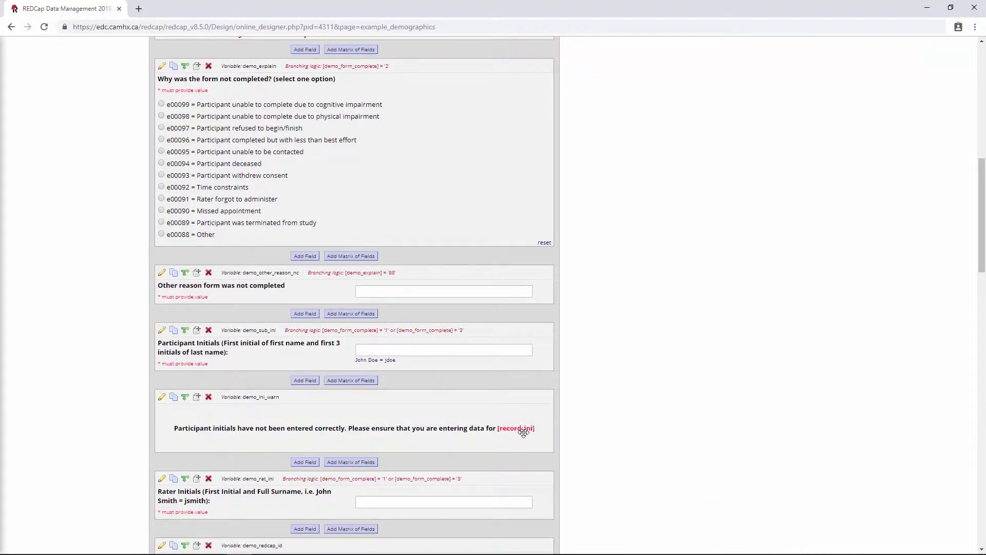
{"action": "scroll", "coordinate": [523, 433], "scroll_direction": "up", "scroll_amount": 2}
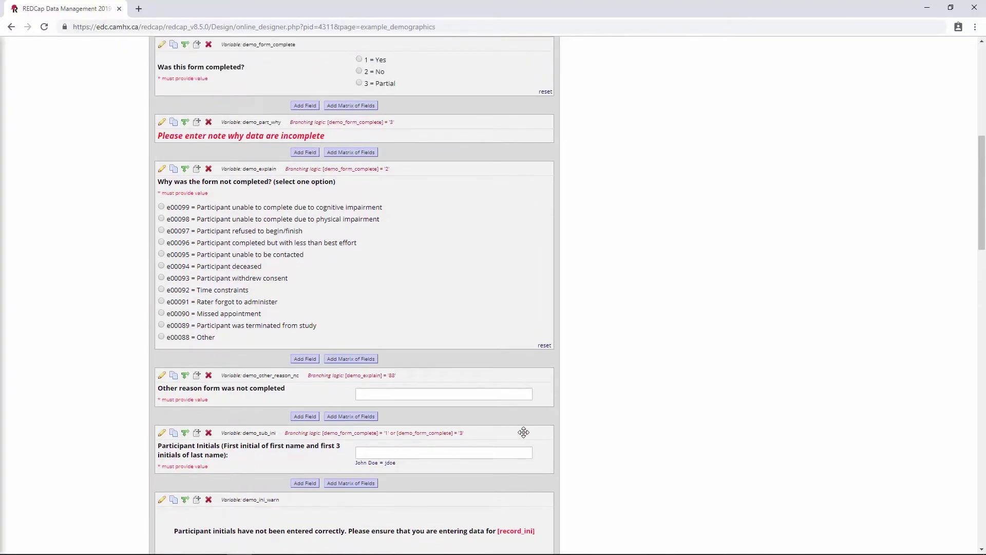
Enter the advanced branching logic [demo_sub_ini]<>"" AND [demo_sub_ini]<>[record_ini] for the demo_ini_warn field
{"action": "scroll", "coordinate": [523, 432], "scroll_direction": "down", "scroll_amount": 1}
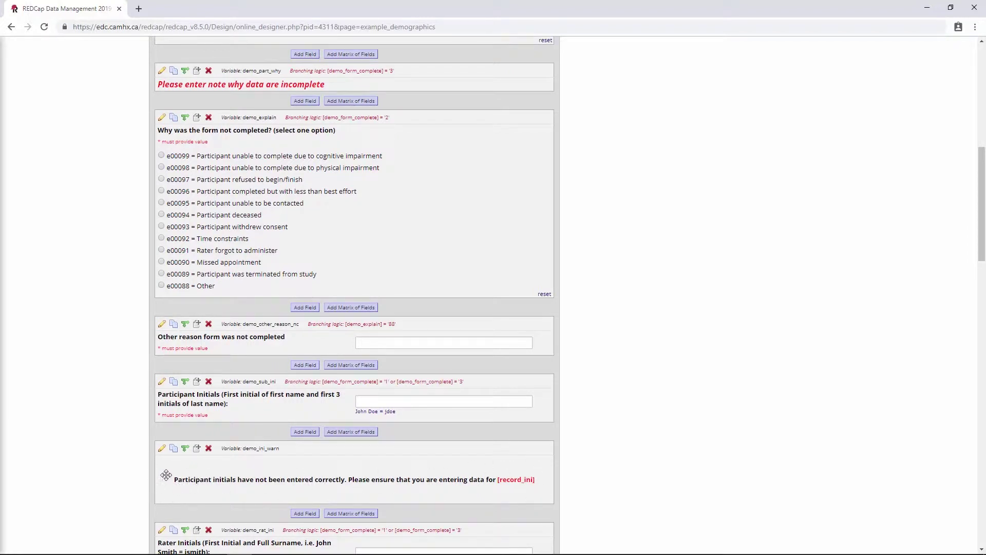
{"action": "scroll", "coordinate": [166, 475], "scroll_direction": "down", "scroll_amount": 2}
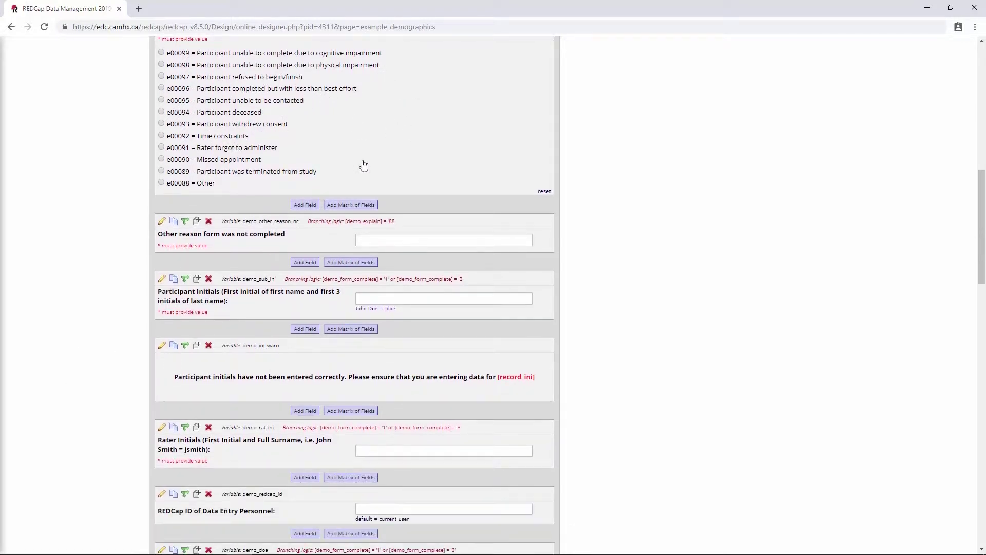
{"action": "left_click", "coordinate": [401, 300]}
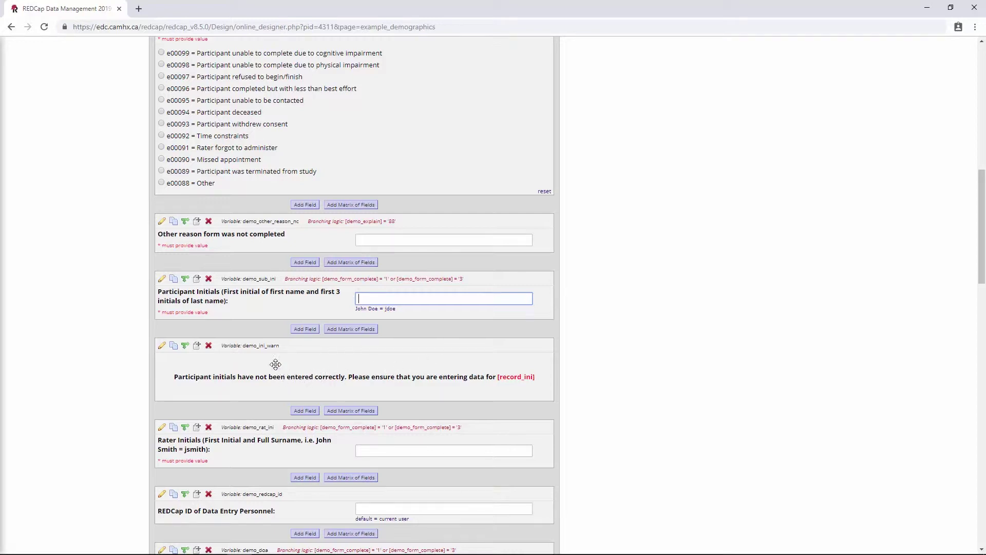
{"action": "left_click", "coordinate": [185, 351]}
{"action": "left_click", "coordinate": [373, 232]}
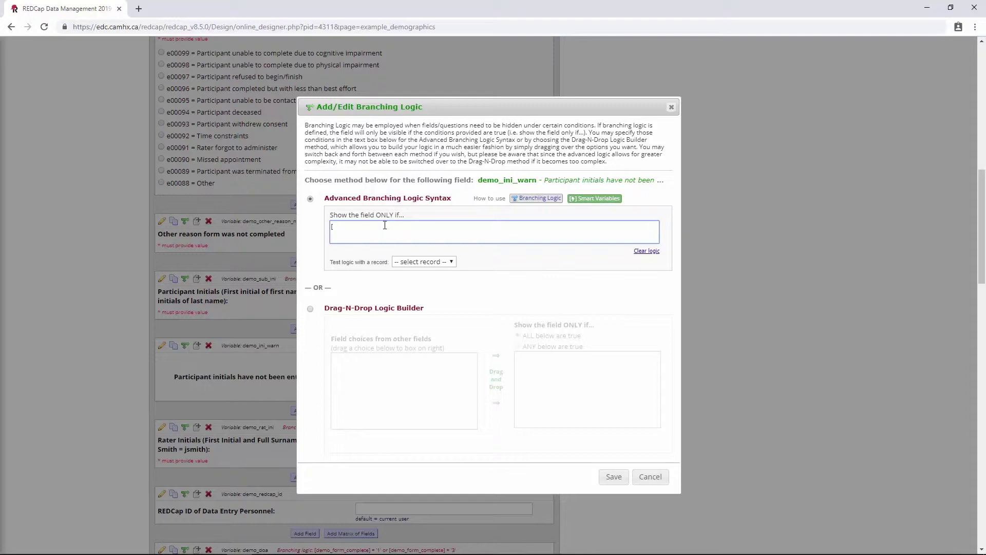
{"action": "type", "text": "demo_sub"}
{"action": "left_click", "coordinate": [356, 260]}
{"action": "type", "text": "<>\"\" AND [demo_sub_in"}
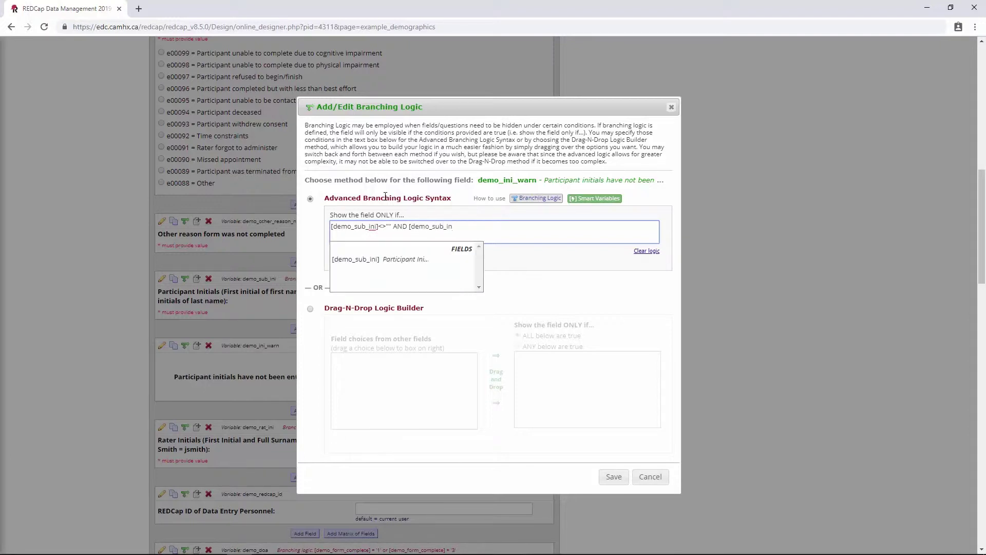
{"action": "left_click", "coordinate": [368, 260]}
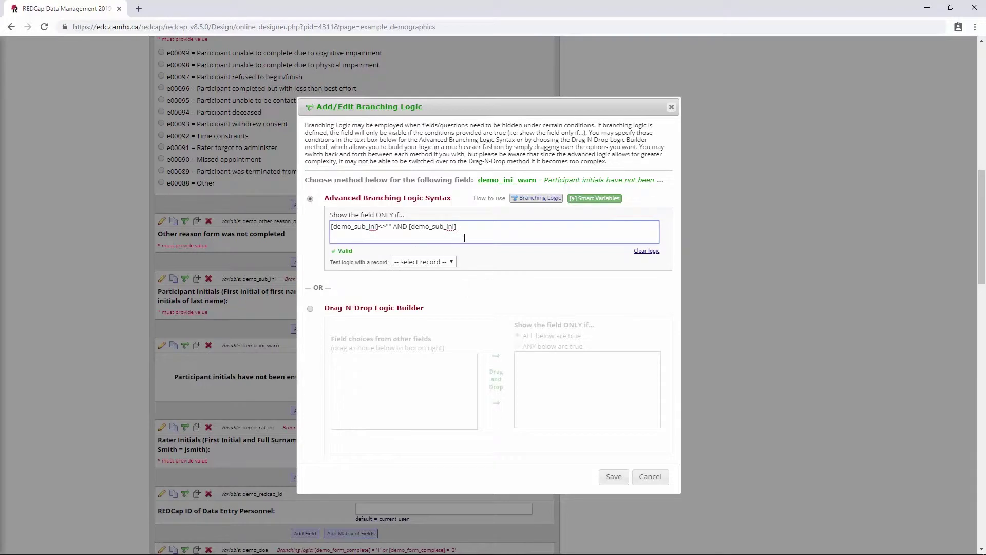
{"action": "type", "text": "<>[record_ini]"}
Check both conditions of the demo_ini_warn branching logic and save it
{"action": "left_click", "coordinate": [333, 228]}
{"action": "mouse_move", "coordinate": [333, 228]}
{"action": "left_mouse_down"}
{"action": "mouse_move", "coordinate": [396, 227]}
{"action": "mouse_move", "coordinate": [326, 229]}
{"action": "left_mouse_up"}
{"action": "left_click", "coordinate": [391, 227]}
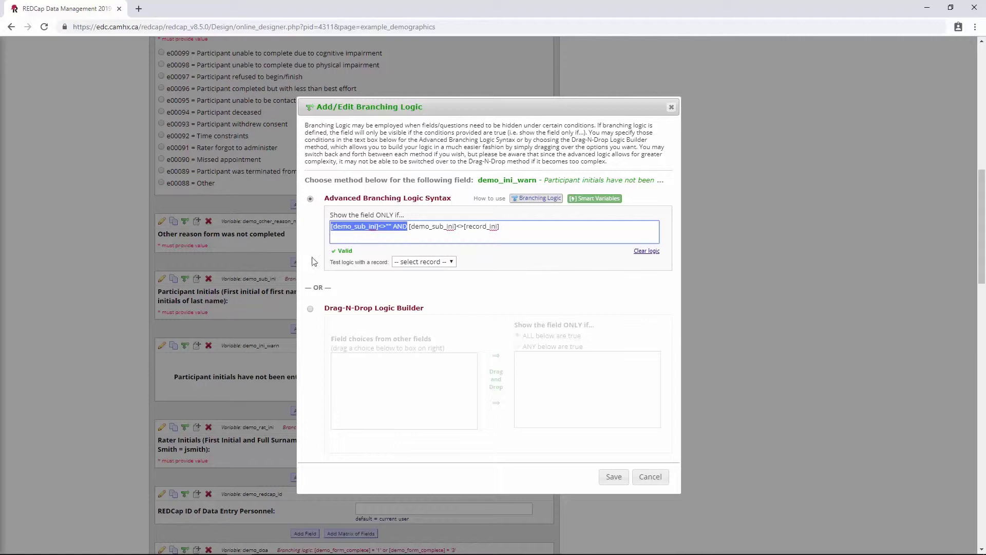
{"action": "left_click", "coordinate": [401, 214]}
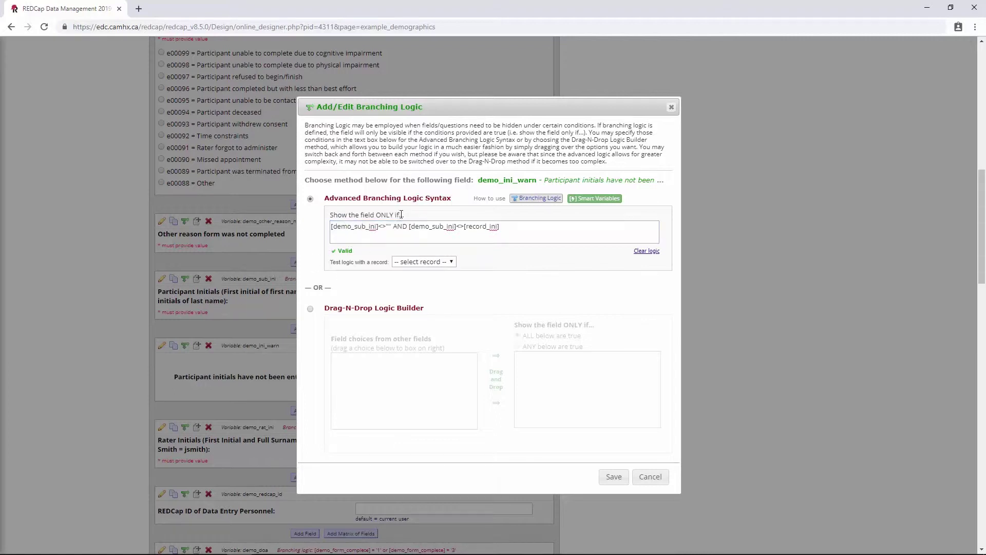
{"action": "left_click_drag", "start_coordinate": [410, 228], "coordinate": [513, 227]}
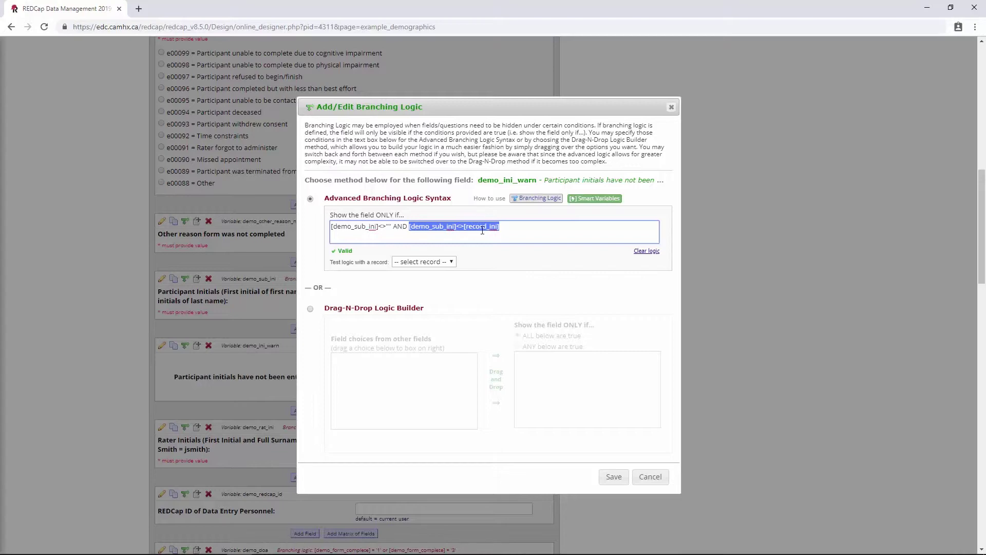
{"action": "left_click", "coordinate": [467, 242]}
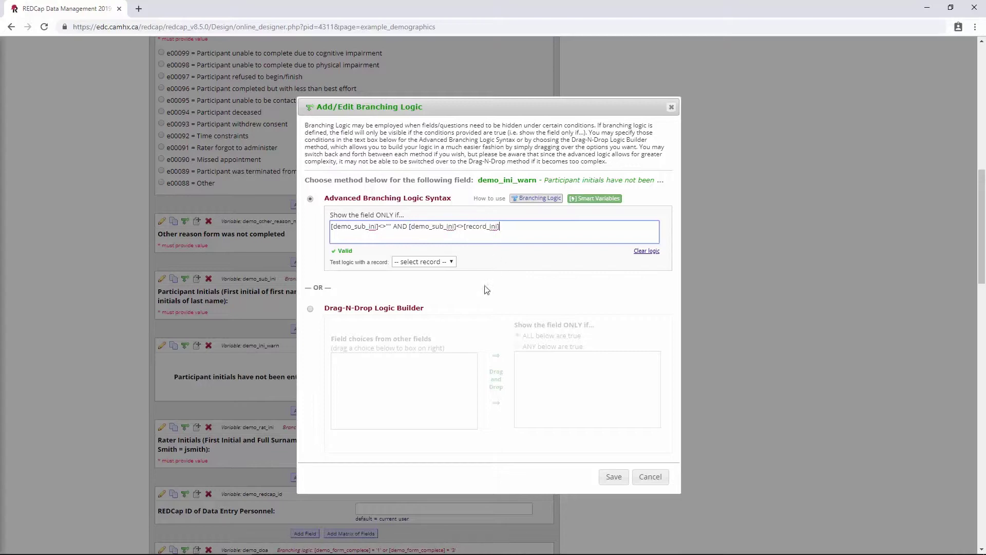
{"action": "left_click", "coordinate": [614, 476]}
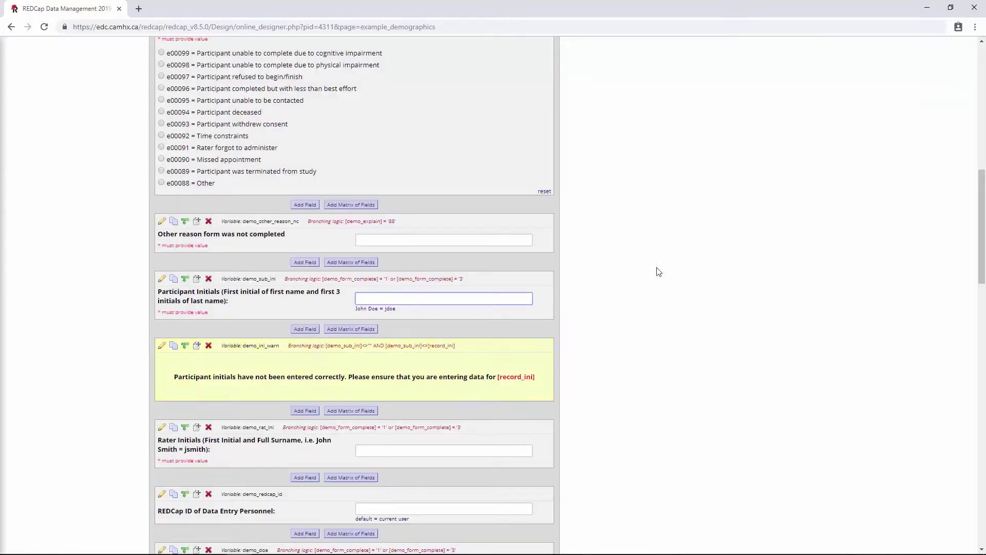
Compare record 1's participant initials in the Example Demographics and Record Id instruments, ending on the Example Demographics form
{"action": "scroll", "coordinate": [312, 293], "scroll_direction": "up", "scroll_amount": 12}
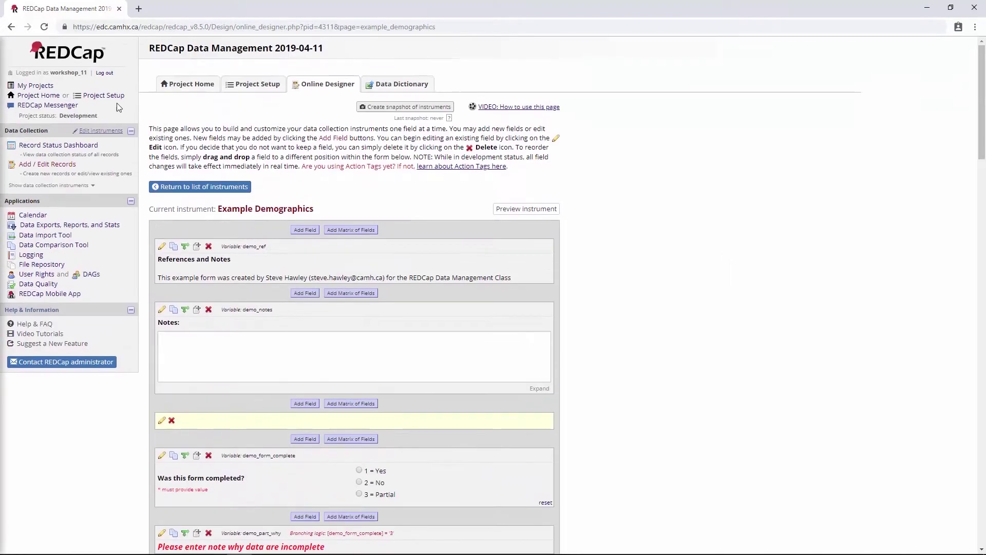
{"action": "left_click", "coordinate": [77, 146]}
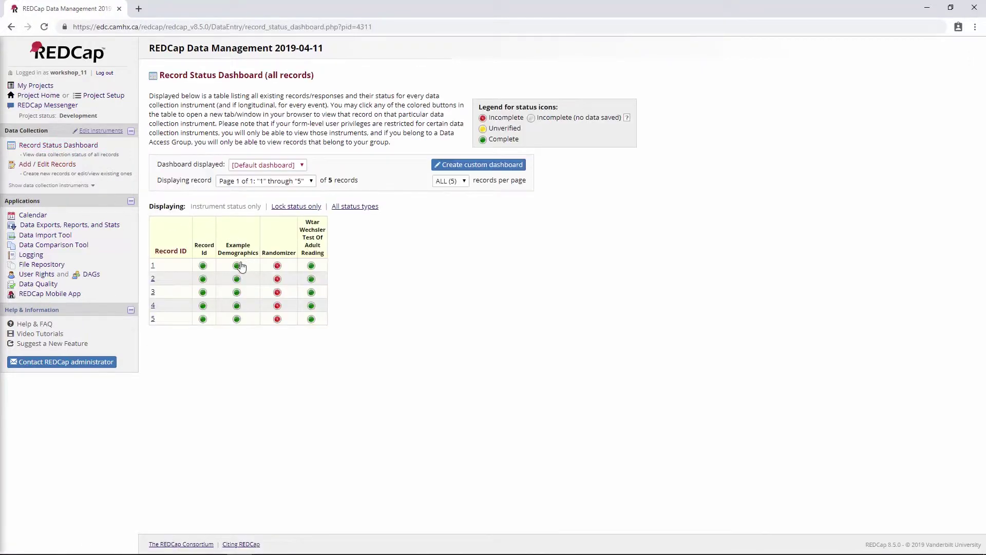
{"action": "left_click", "coordinate": [237, 267]}
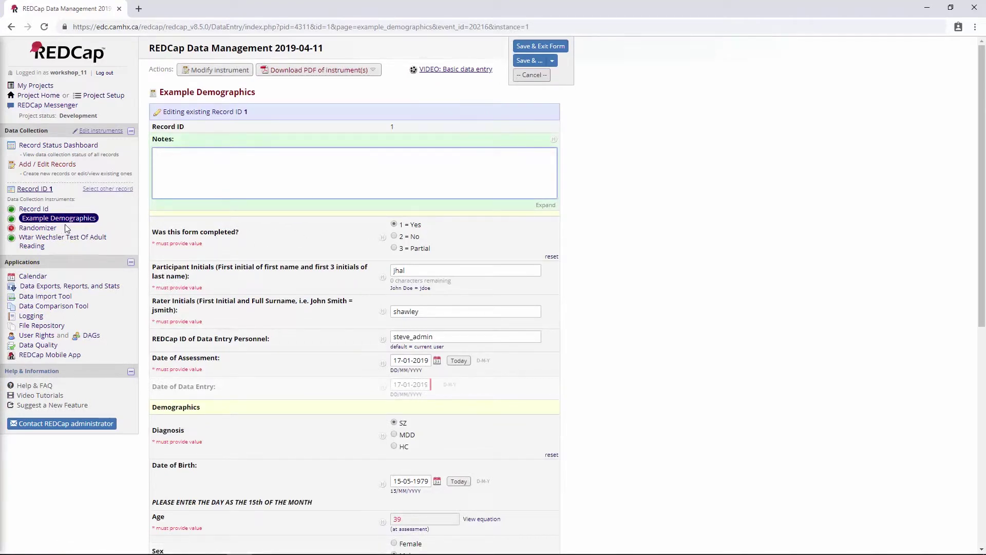
{"action": "left_click", "coordinate": [44, 209]}
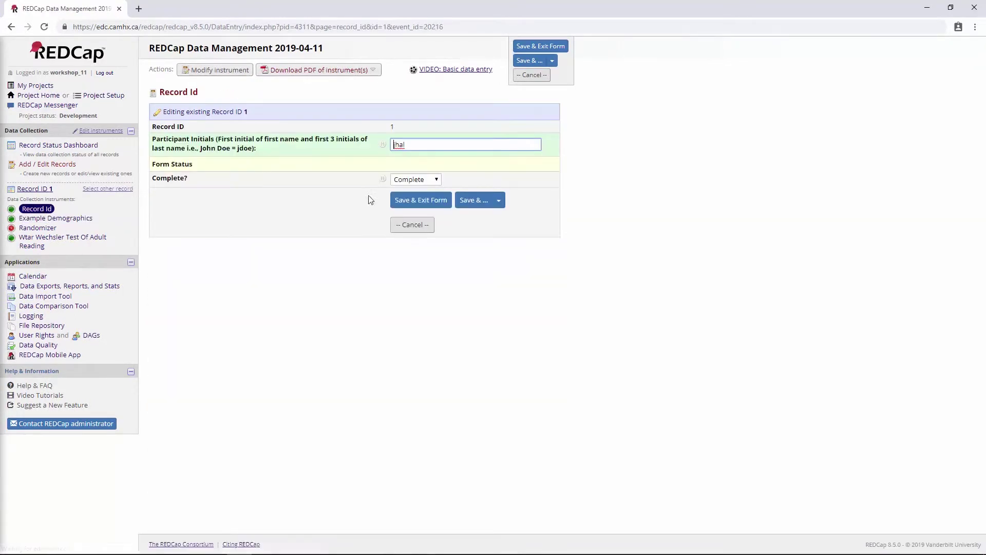
{"action": "left_click_drag", "start_coordinate": [464, 145], "coordinate": [309, 157]}
{"action": "left_click", "coordinate": [84, 219]}
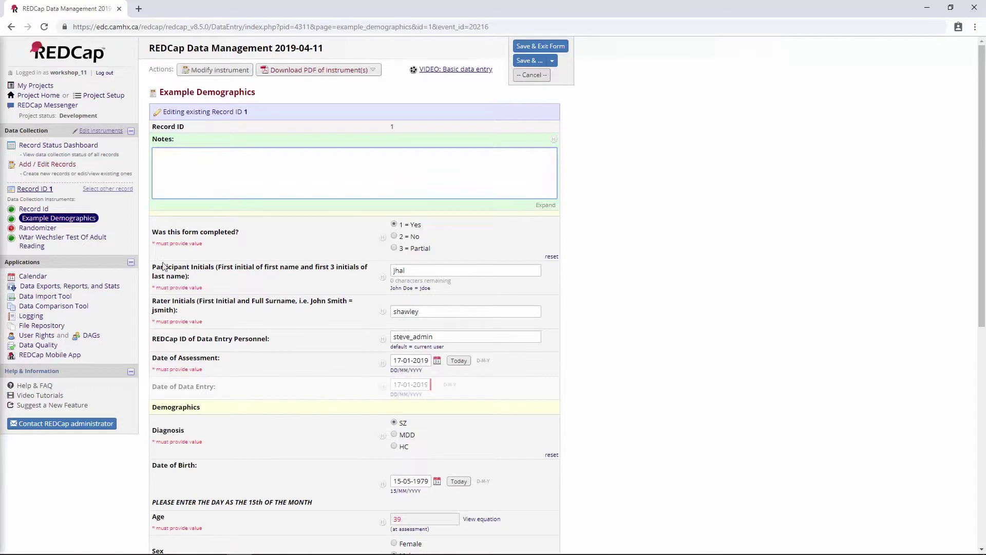
Test the mismatch warning by replacing record 1's Participant Initials in Example Demographics with "shaw"
{"action": "double_click", "coordinate": [427, 271]}
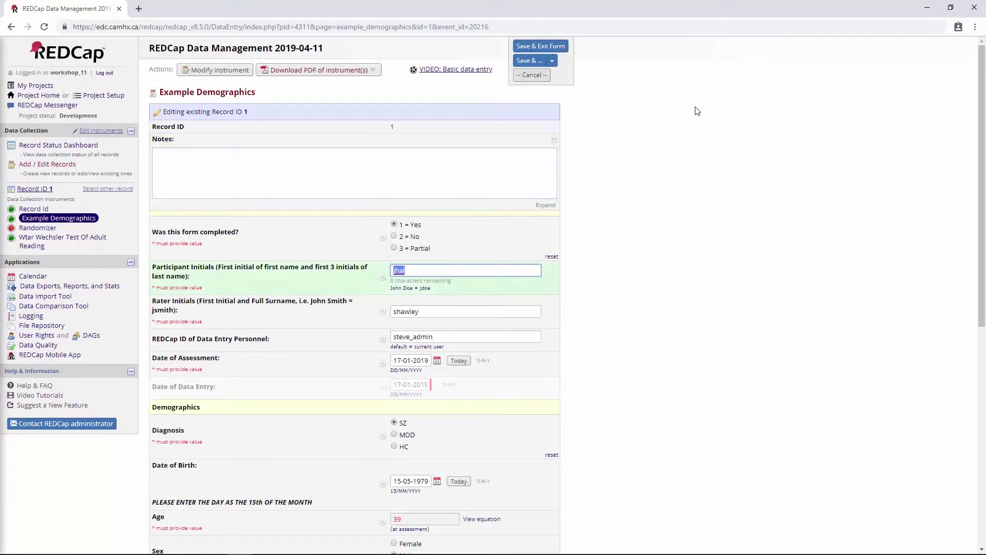
{"action": "type", "text": "jh"}
{"action": "key", "text": "BackSpace"}
{"action": "key", "text": "BackSpace"}
{"action": "type", "text": "shaw"}
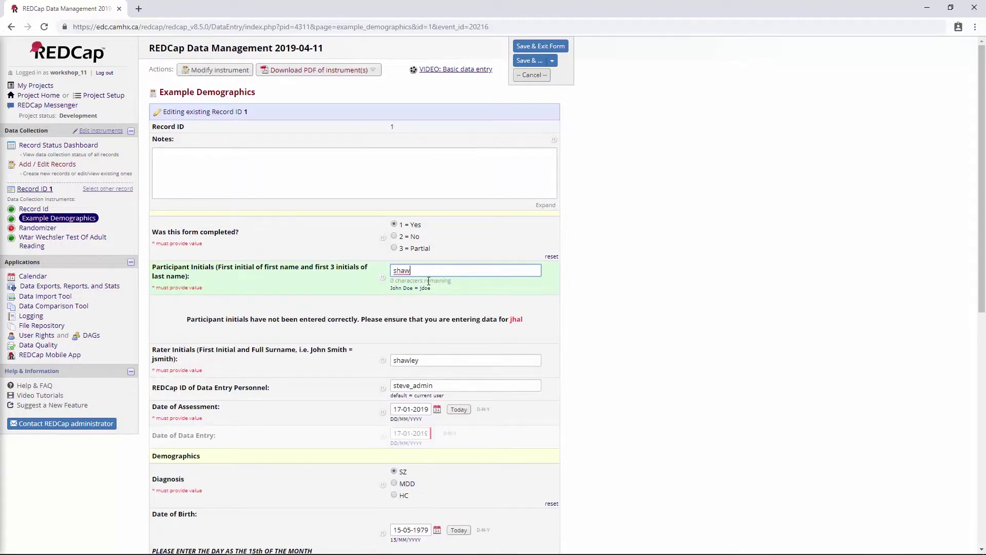
Examine the warning text below Participant Initials, including the initials it pipes in from the Record Id instrument
{"action": "left_click", "coordinate": [191, 322]}
{"action": "left_click_drag", "start_coordinate": [191, 323], "coordinate": [372, 319]}
{"action": "left_click", "coordinate": [388, 330]}
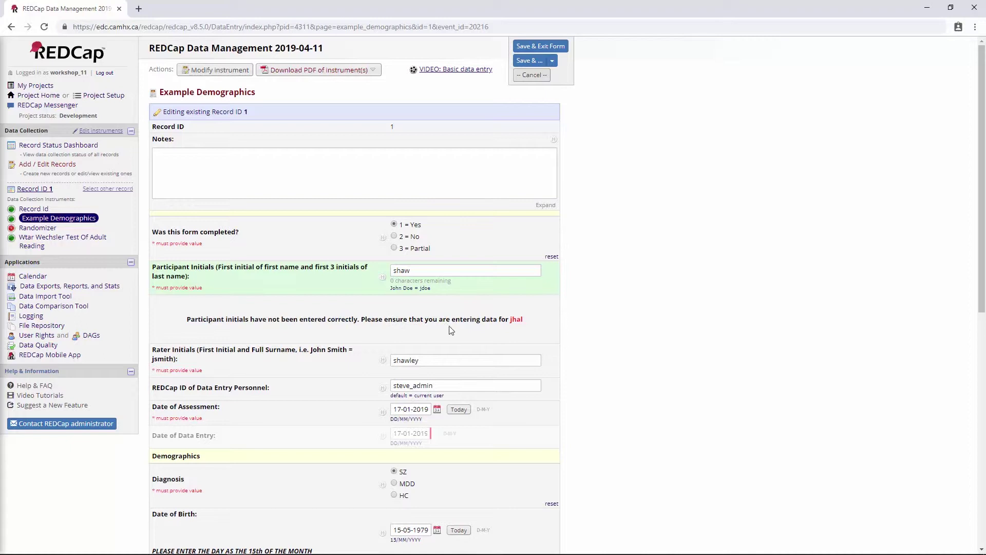
{"action": "left_click_drag", "start_coordinate": [509, 319], "coordinate": [536, 322]}
{"action": "left_click", "coordinate": [525, 333]}
{"action": "scroll", "coordinate": [488, 298], "scroll_direction": "down", "scroll_amount": 1}
{"action": "scroll", "coordinate": [321, 286], "scroll_direction": "down", "scroll_amount": 1}
{"action": "scroll", "coordinate": [337, 286], "scroll_direction": "up", "scroll_amount": 2}
{"action": "left_click", "coordinate": [523, 322]}
{"action": "double_click", "coordinate": [516, 319]}
{"action": "left_click_drag", "start_coordinate": [181, 321], "coordinate": [522, 335]}
{"action": "left_click", "coordinate": [526, 324]}
Replace the Participant Initials in record 1's Example Demographics form with "jhal" and move on to the Rater Initials field
{"action": "left_click", "coordinate": [346, 276]}
{"action": "key", "text": "BackSpace"}
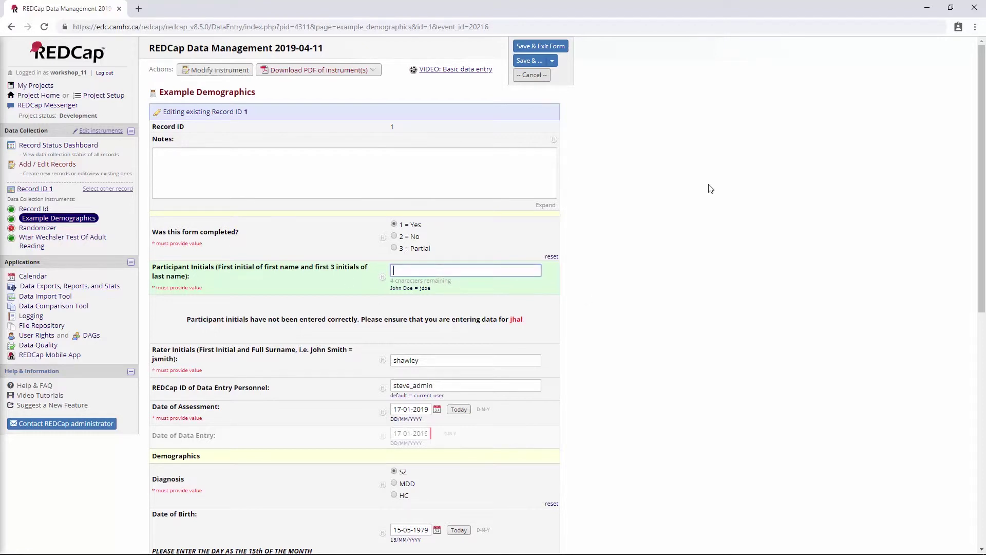
{"action": "type", "text": "jhal"}
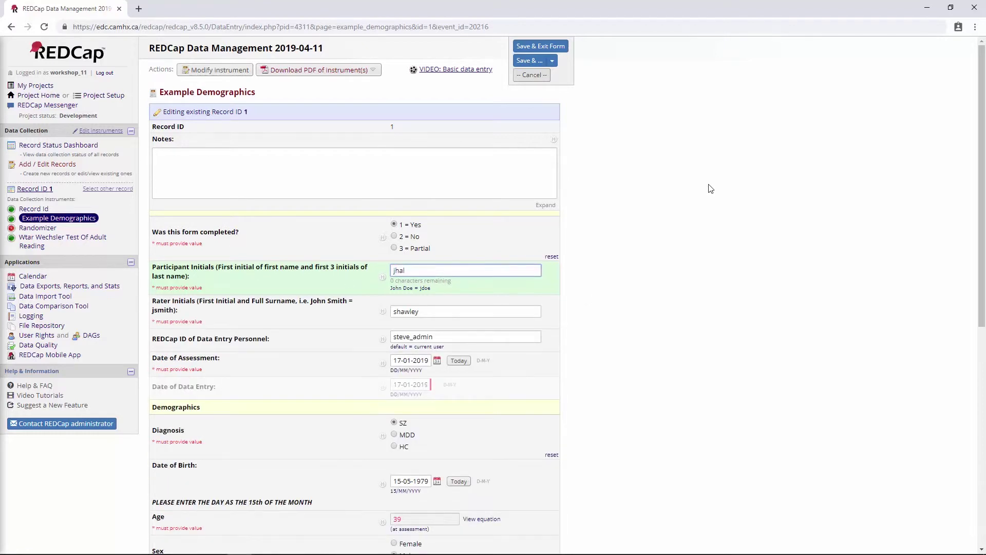
{"action": "left_click", "coordinate": [445, 314]}
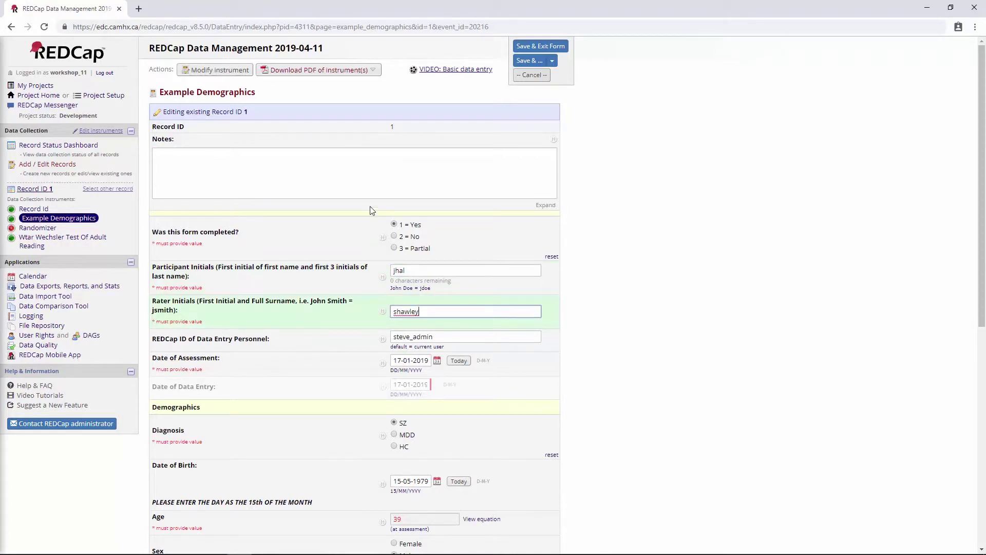
Leave the record without saving, reopen Example Demographics for editing, and review its fields and their branching logic
{"action": "left_click", "coordinate": [214, 71]}
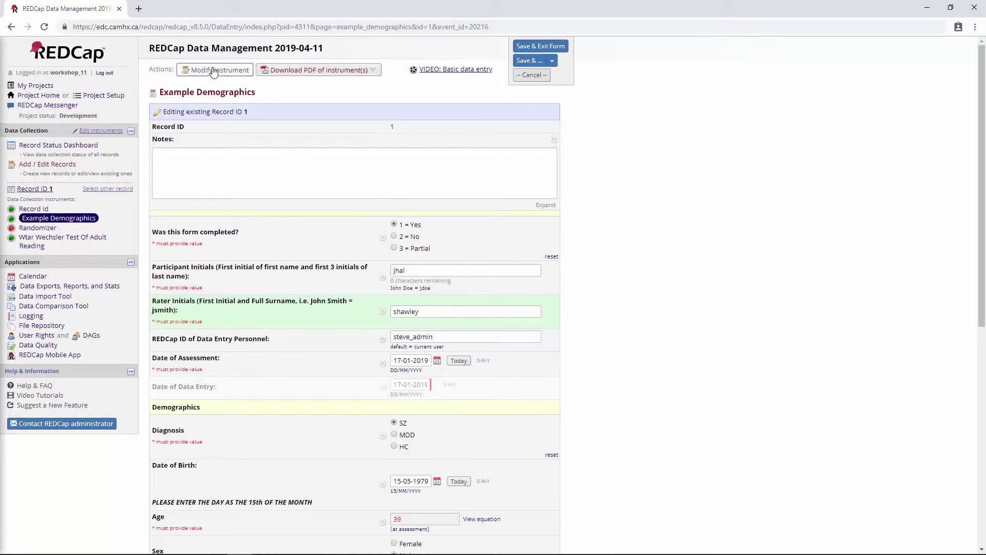
{"action": "left_click", "coordinate": [553, 89]}
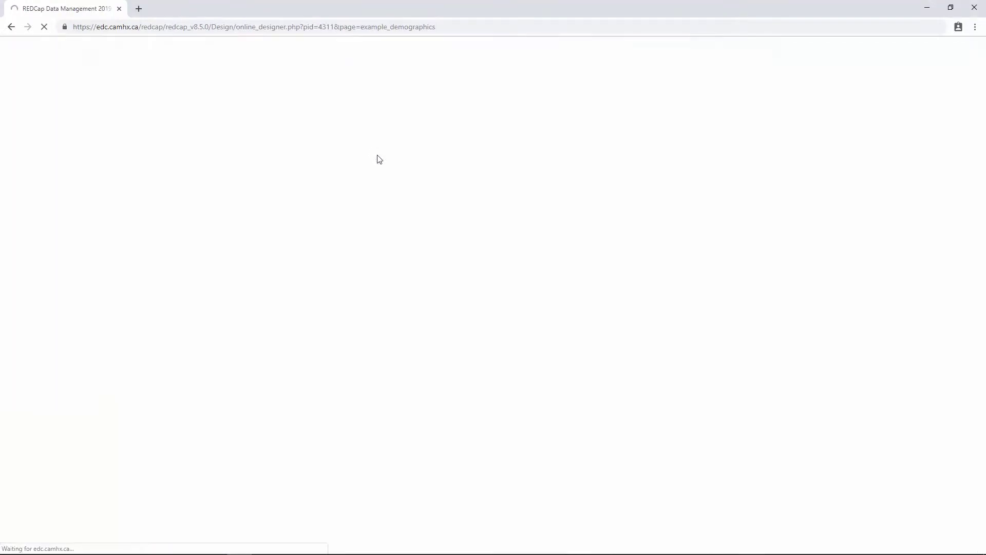
{"action": "scroll", "coordinate": [611, 311], "scroll_direction": "down", "scroll_amount": 5}
{"action": "scroll", "coordinate": [611, 253], "scroll_direction": "down", "scroll_amount": 15}
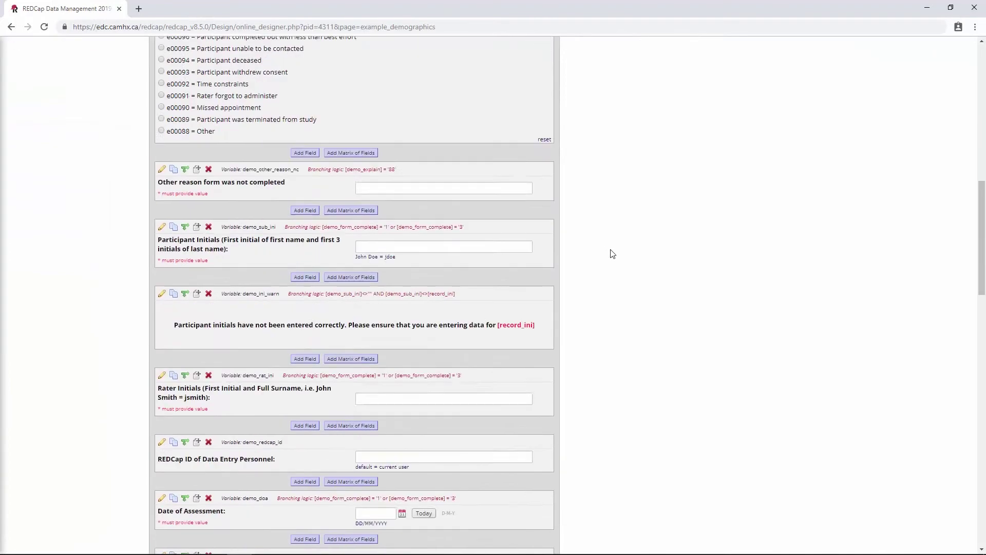
{"action": "scroll", "coordinate": [612, 254], "scroll_direction": "down", "scroll_amount": 5}
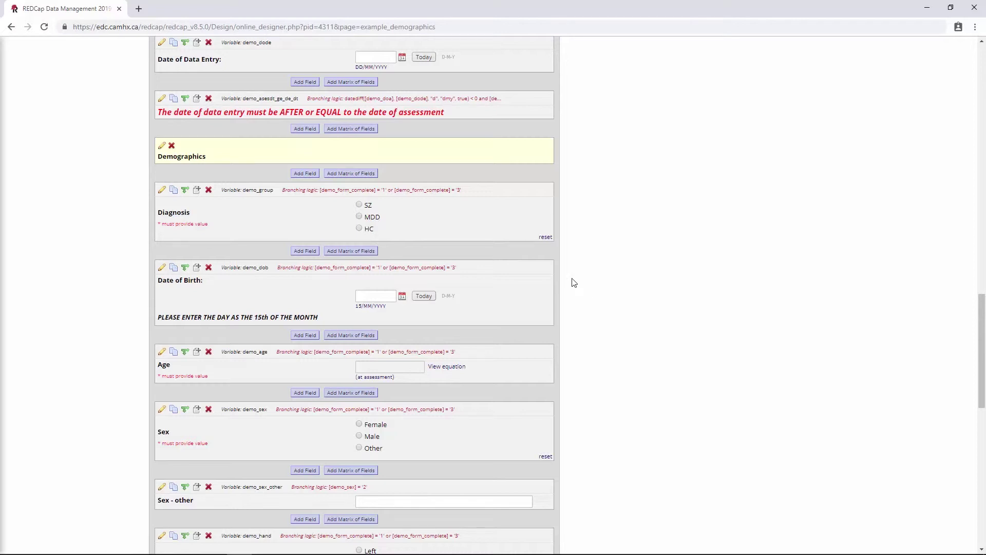
{"action": "scroll", "coordinate": [570, 281], "scroll_direction": "up", "scroll_amount": 3}
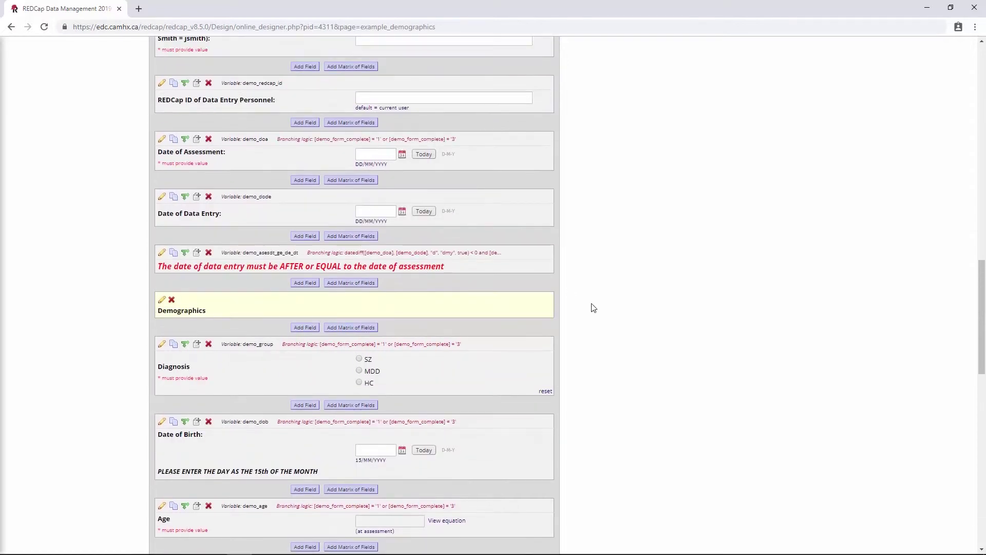
{"action": "scroll", "coordinate": [597, 308], "scroll_direction": "up", "scroll_amount": 4}
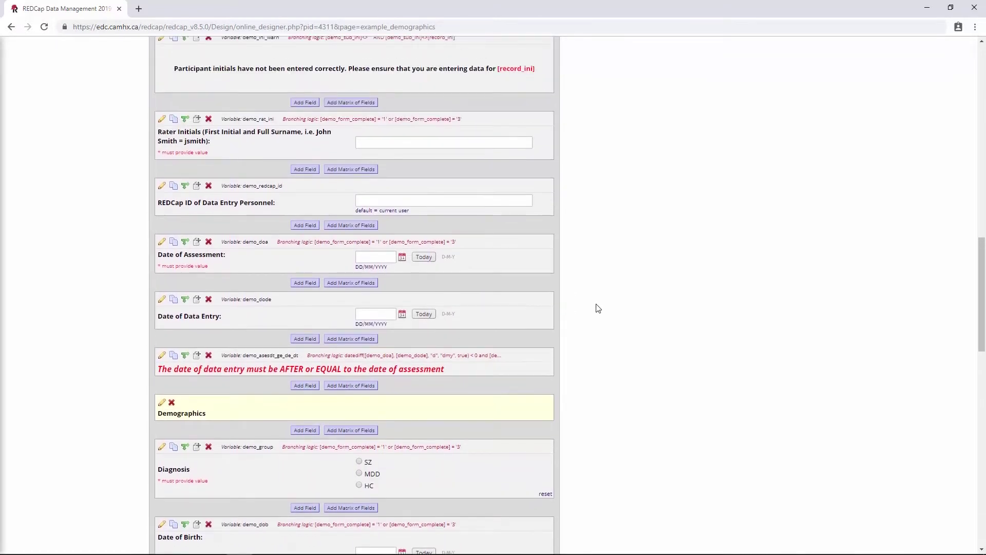
{"action": "scroll", "coordinate": [597, 308], "scroll_direction": "up", "scroll_amount": 4}
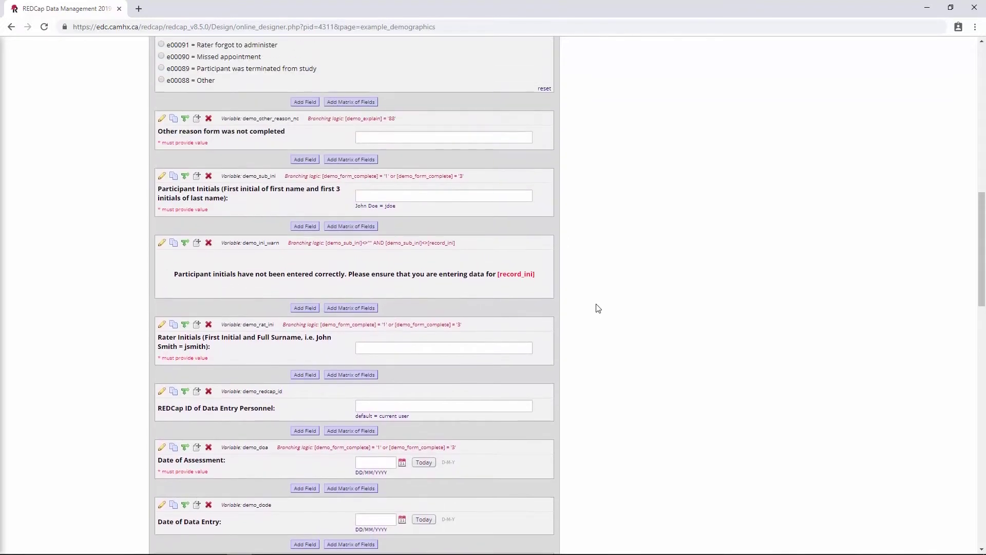
{"action": "scroll", "coordinate": [597, 308], "scroll_direction": "up", "scroll_amount": 1}
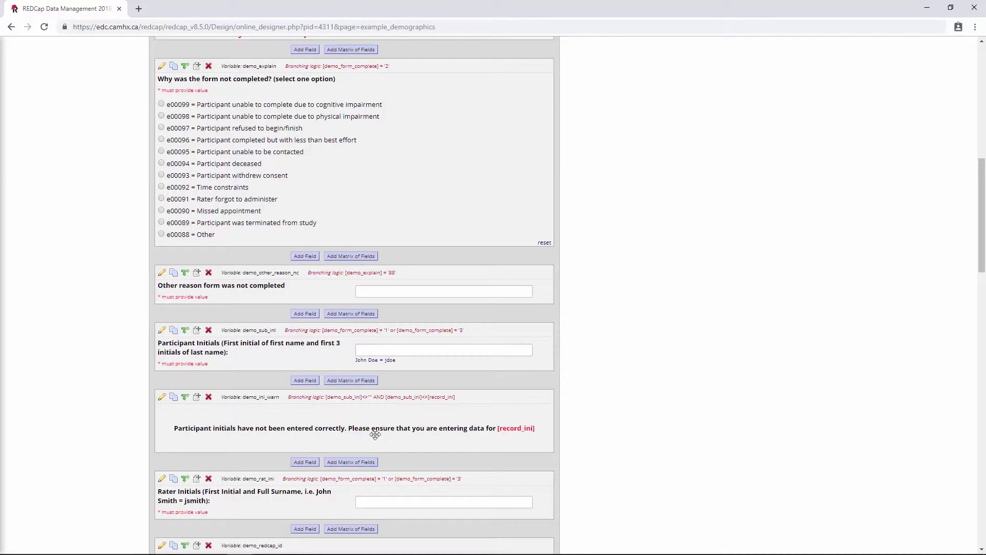
{"action": "scroll", "coordinate": [375, 434], "scroll_direction": "up", "scroll_amount": 2}
{"action": "scroll", "coordinate": [570, 348], "scroll_direction": "up", "scroll_amount": 8}
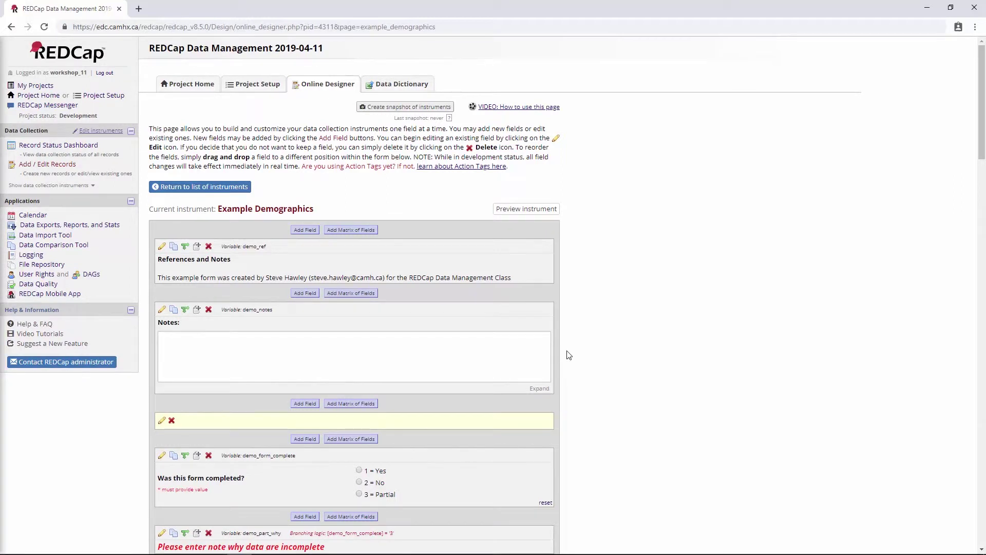
{"action": "scroll", "coordinate": [569, 356], "scroll_direction": "down", "scroll_amount": 2}
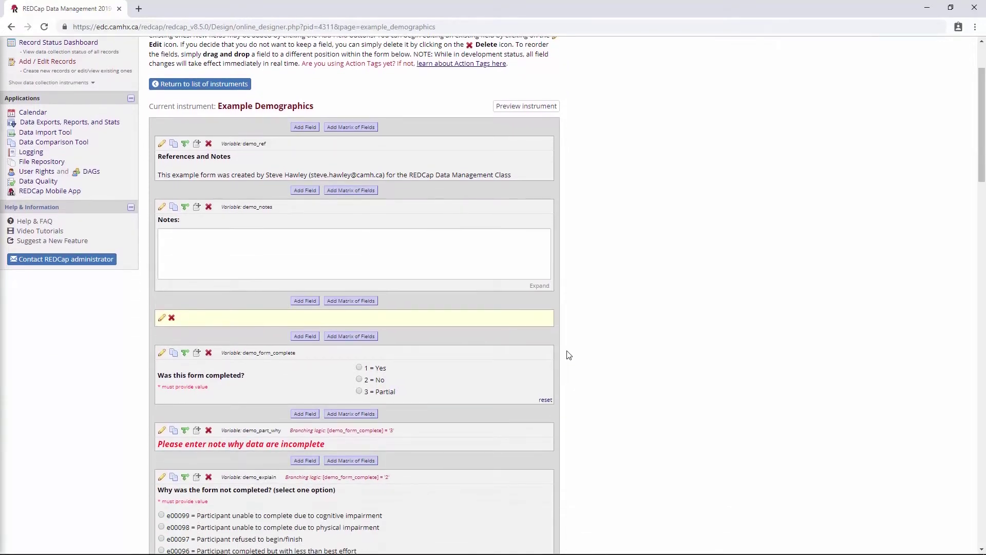
{"action": "scroll", "coordinate": [569, 356], "scroll_direction": "down", "scroll_amount": 3}
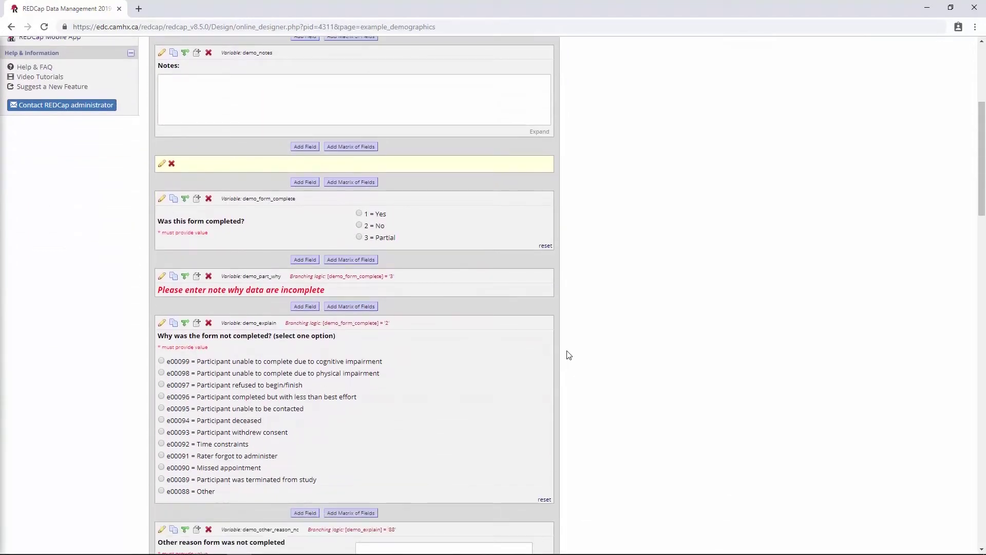
{"action": "scroll", "coordinate": [569, 355], "scroll_direction": "down", "scroll_amount": 1}
{"action": "scroll", "coordinate": [648, 301], "scroll_direction": "up", "scroll_amount": 4}
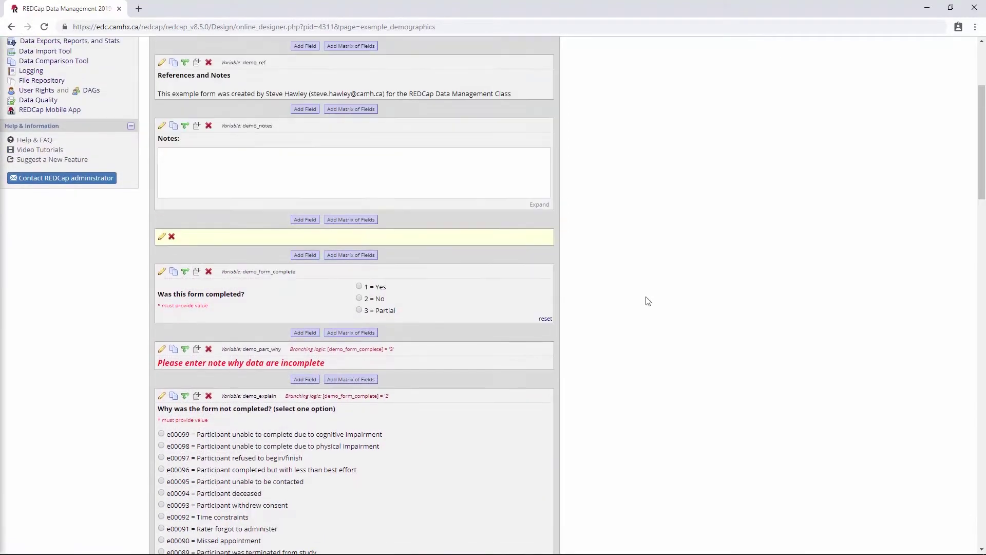
{"action": "scroll", "coordinate": [648, 301], "scroll_direction": "up", "scroll_amount": 1}
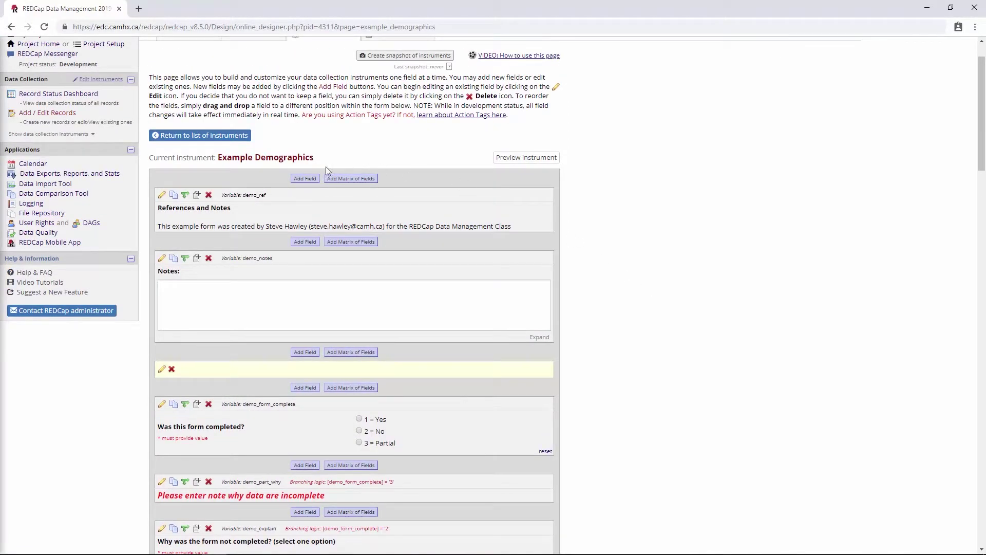
Start a new Descriptive Text field directly above the "Was this form completed?" question in Example Demographics
{"action": "left_click", "coordinate": [304, 389]}
{"action": "left_click", "coordinate": [391, 193]}
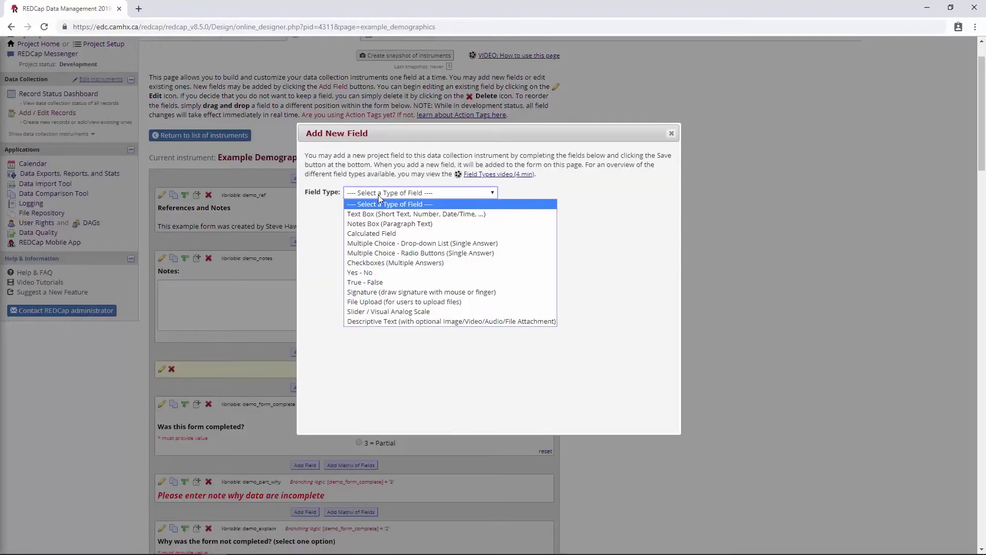
{"action": "left_click", "coordinate": [354, 322]}
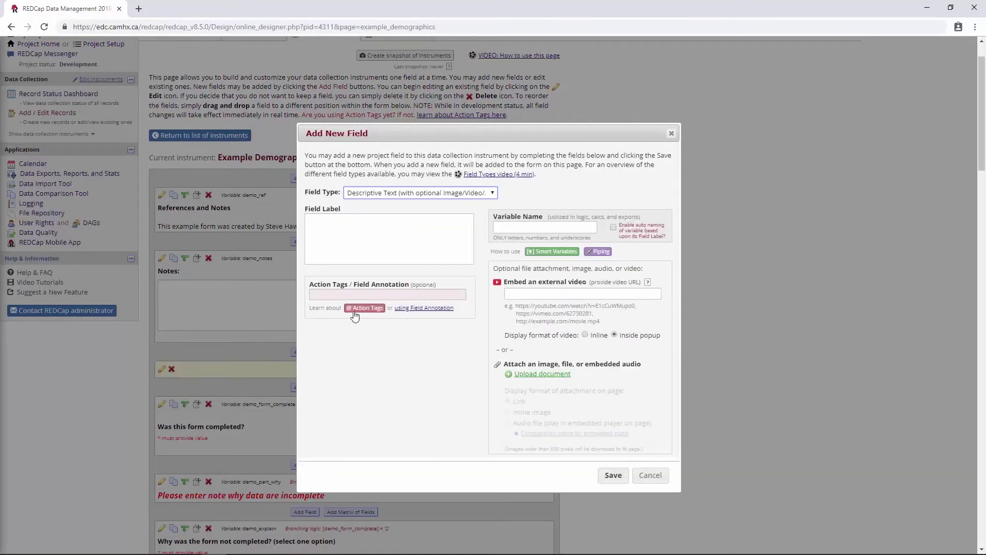
Read the piping help on where piping can be used and how to pipe from checkbox fields, and close it
{"action": "left_click", "coordinate": [492, 248]}
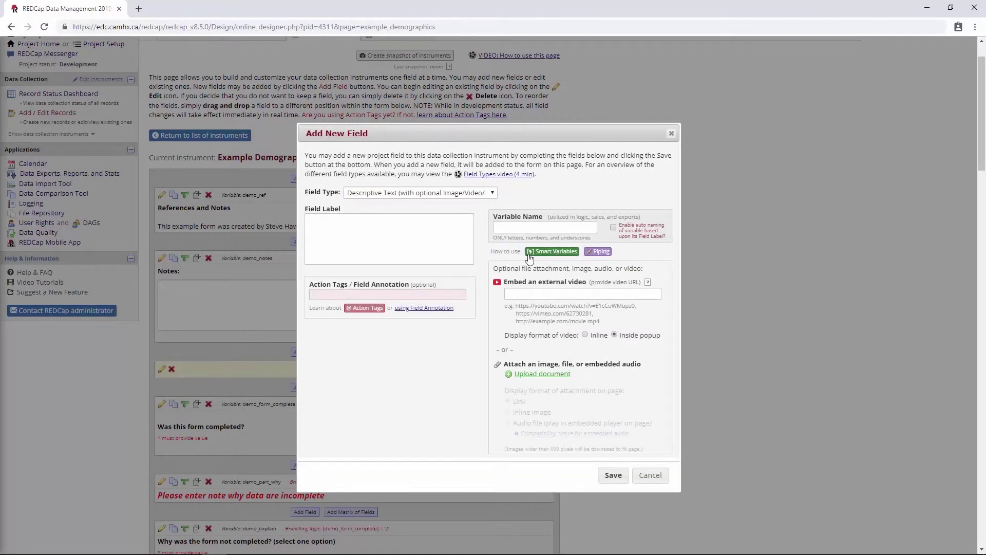
{"action": "left_click", "coordinate": [592, 254]}
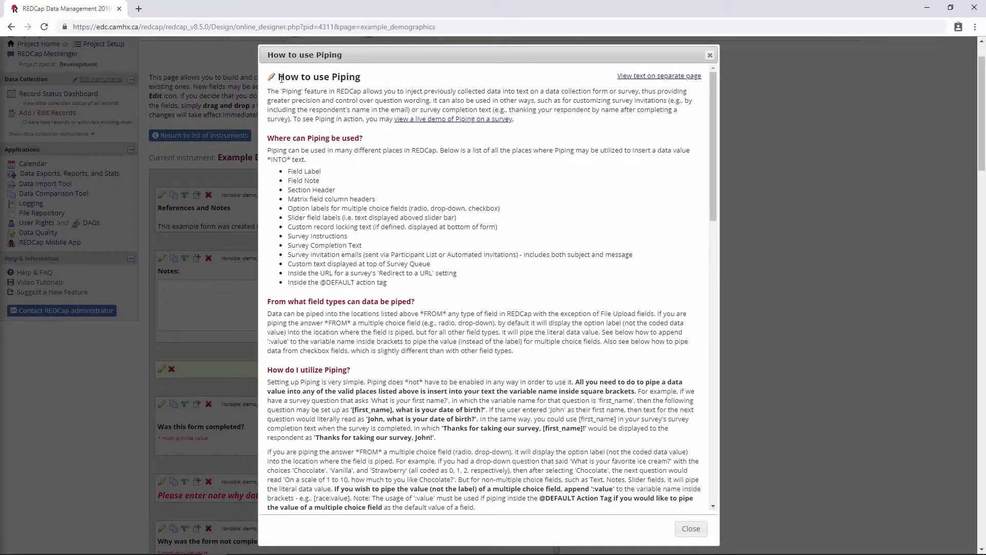
{"action": "scroll", "coordinate": [285, 117], "scroll_direction": "down", "scroll_amount": 4}
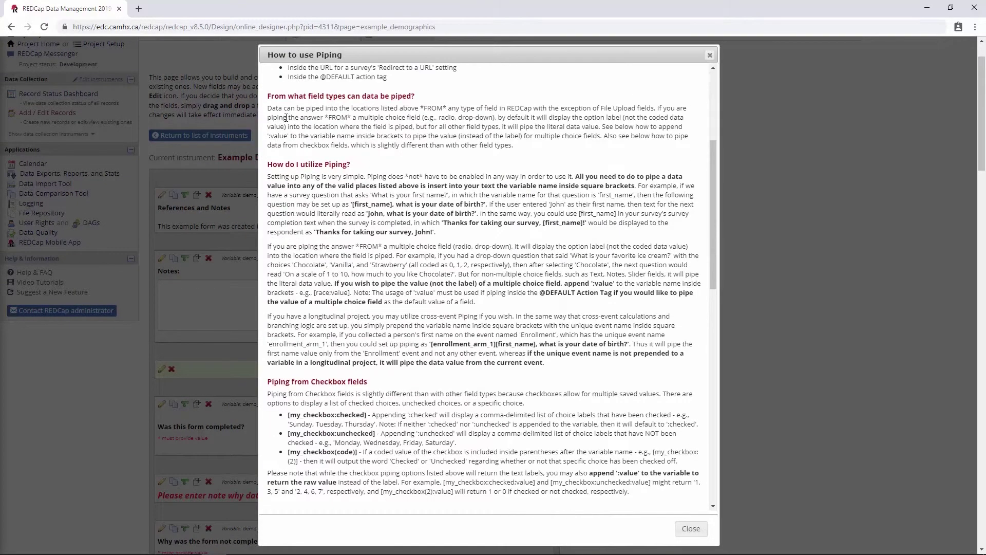
{"action": "scroll", "coordinate": [291, 117], "scroll_direction": "down", "scroll_amount": 3}
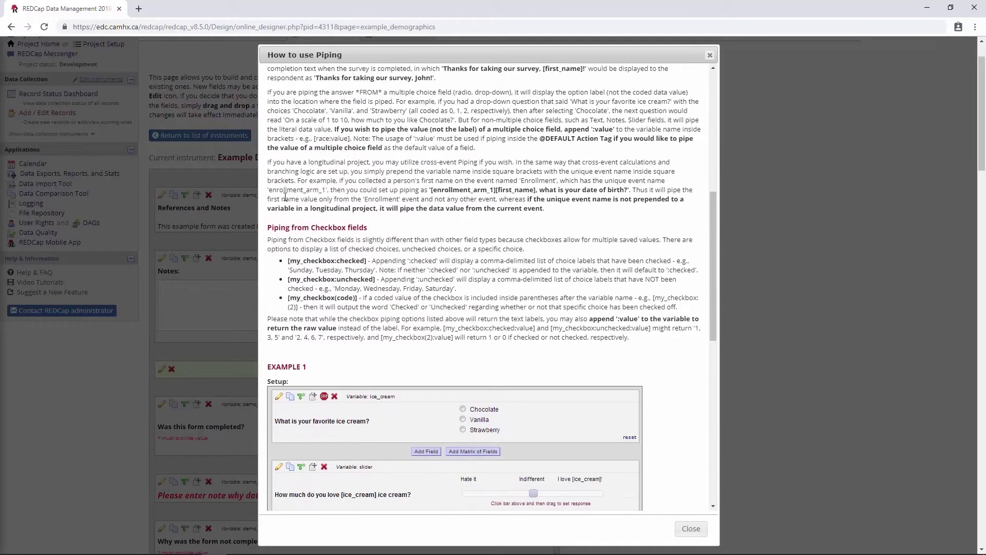
{"action": "left_click_drag", "start_coordinate": [270, 230], "coordinate": [418, 230]}
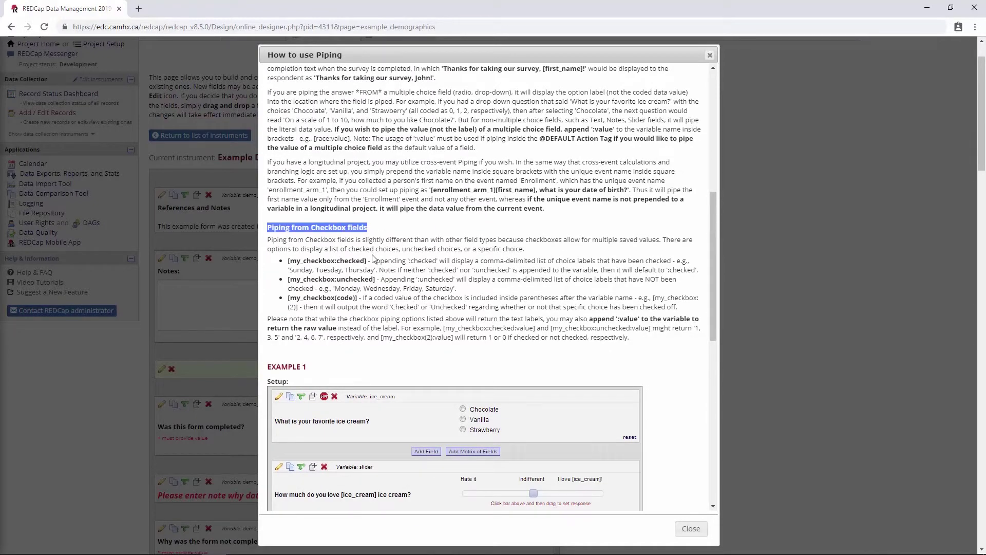
{"action": "scroll", "coordinate": [381, 251], "scroll_direction": "down", "scroll_amount": 1}
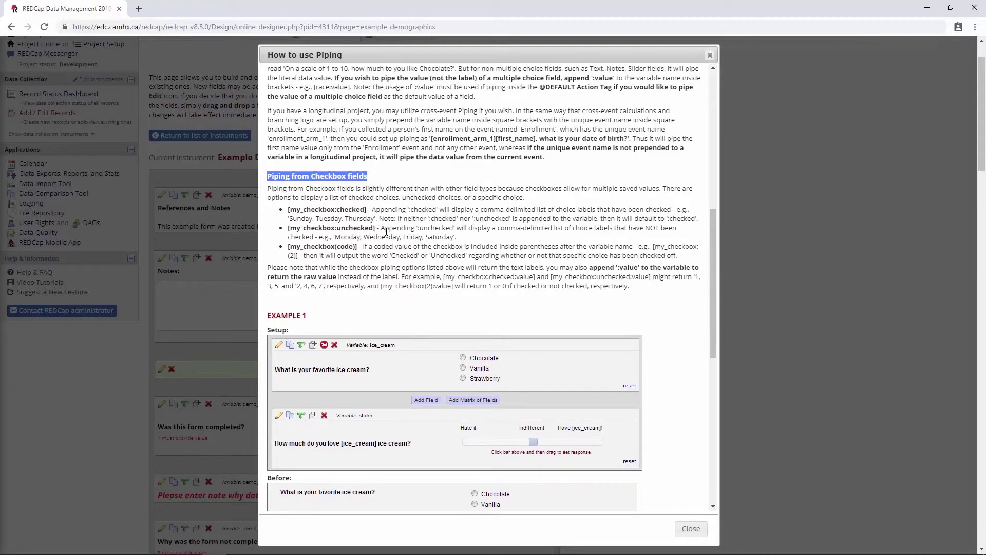
{"action": "left_click", "coordinate": [274, 220]}
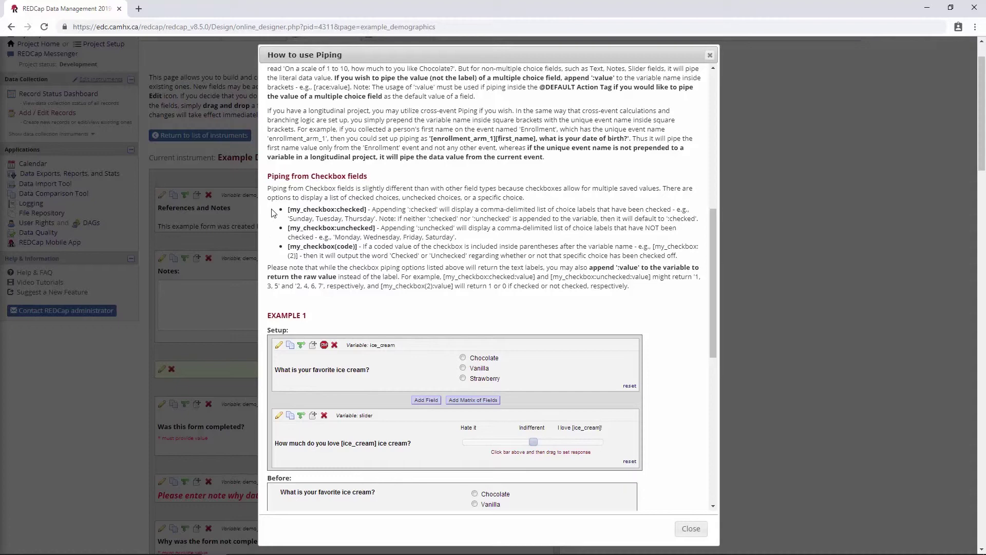
{"action": "left_click_drag", "start_coordinate": [279, 198], "coordinate": [450, 257]}
{"action": "left_click", "coordinate": [450, 269]}
{"action": "scroll", "coordinate": [438, 230], "scroll_direction": "up", "scroll_amount": 3}
{"action": "scroll", "coordinate": [414, 248], "scroll_direction": "up", "scroll_amount": 5}
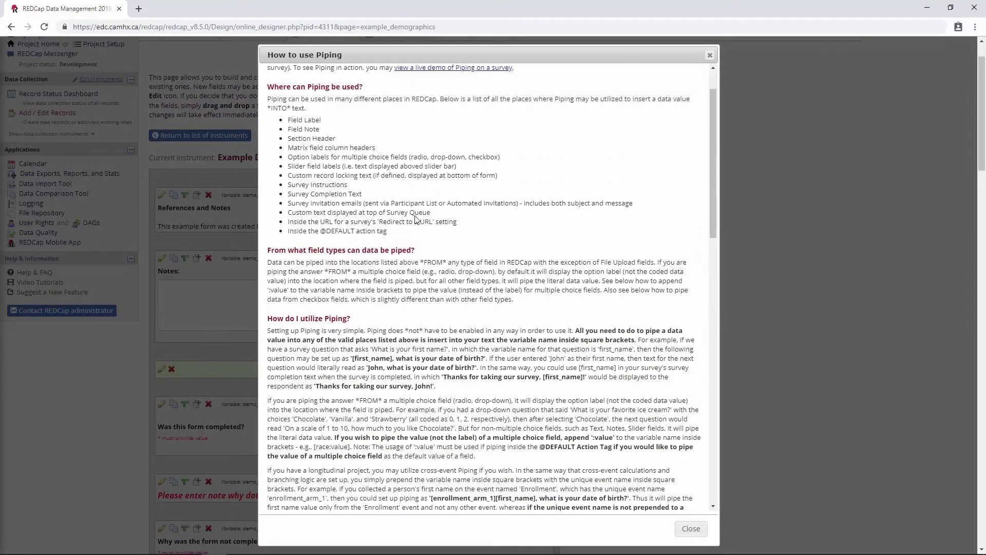
{"action": "left_click", "coordinate": [709, 55]}
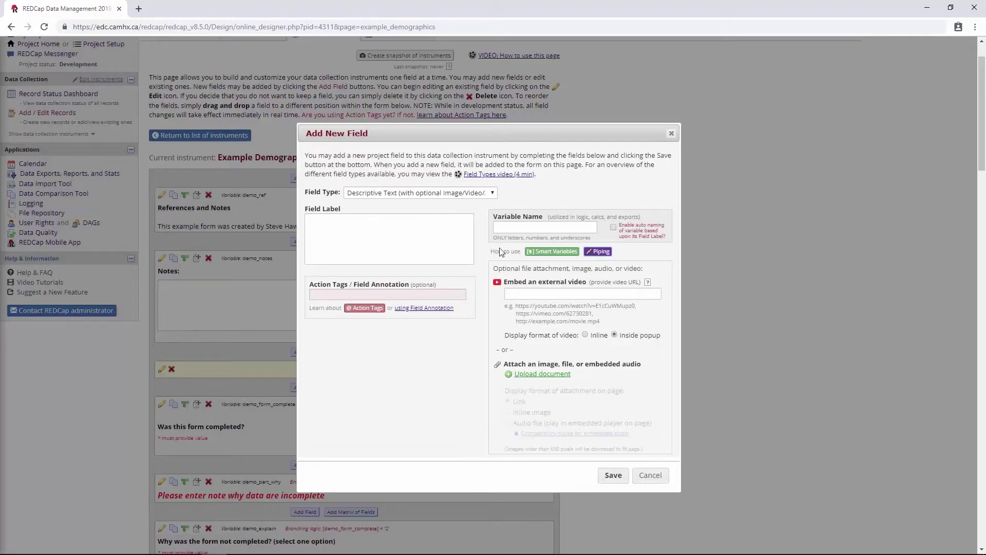
Open the Smart Variables help and read through its variable list down to the Repeating Instruments and Events section
{"action": "left_click", "coordinate": [535, 252]}
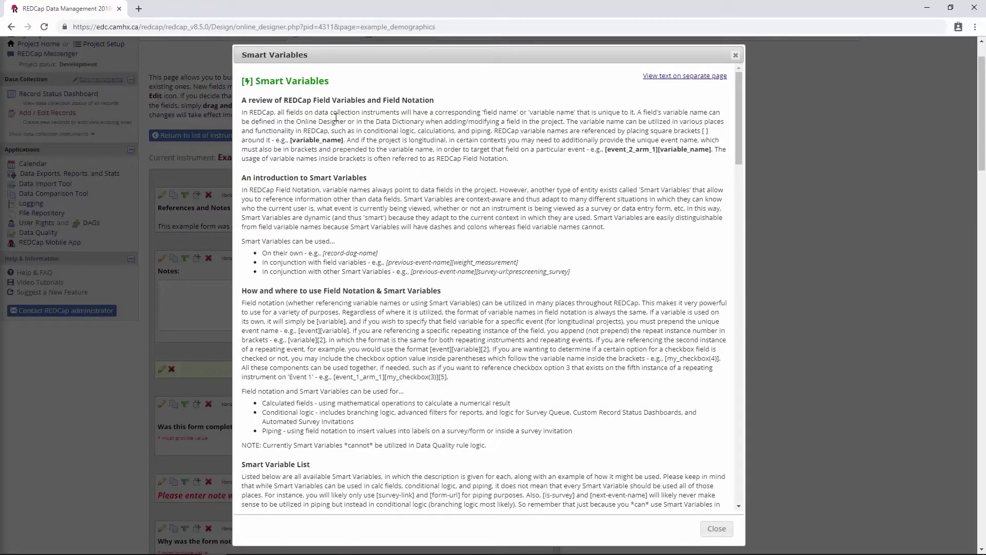
{"action": "scroll", "coordinate": [336, 117], "scroll_direction": "down", "scroll_amount": 4}
{"action": "scroll", "coordinate": [337, 148], "scroll_direction": "down", "scroll_amount": 3}
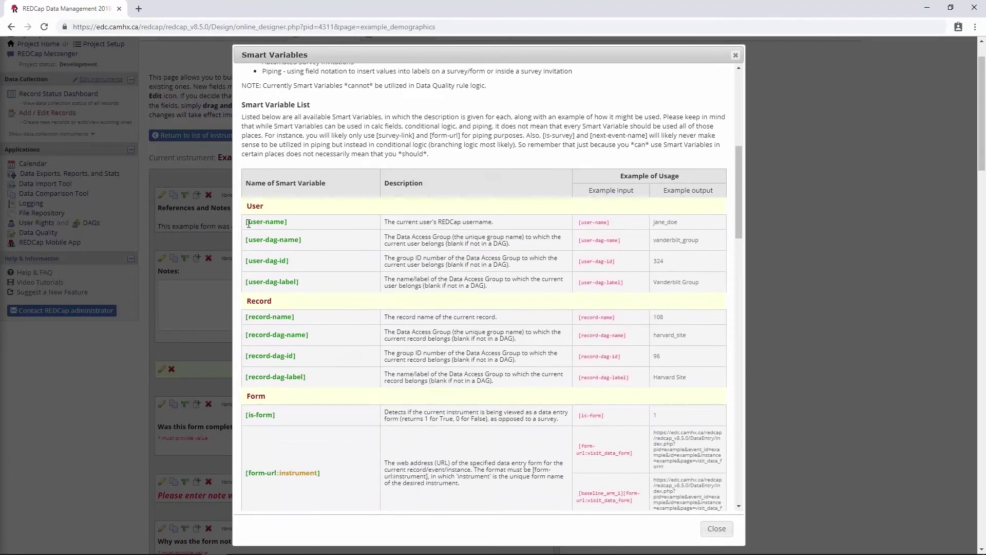
{"action": "scroll", "coordinate": [254, 224], "scroll_direction": "down", "scroll_amount": 5}
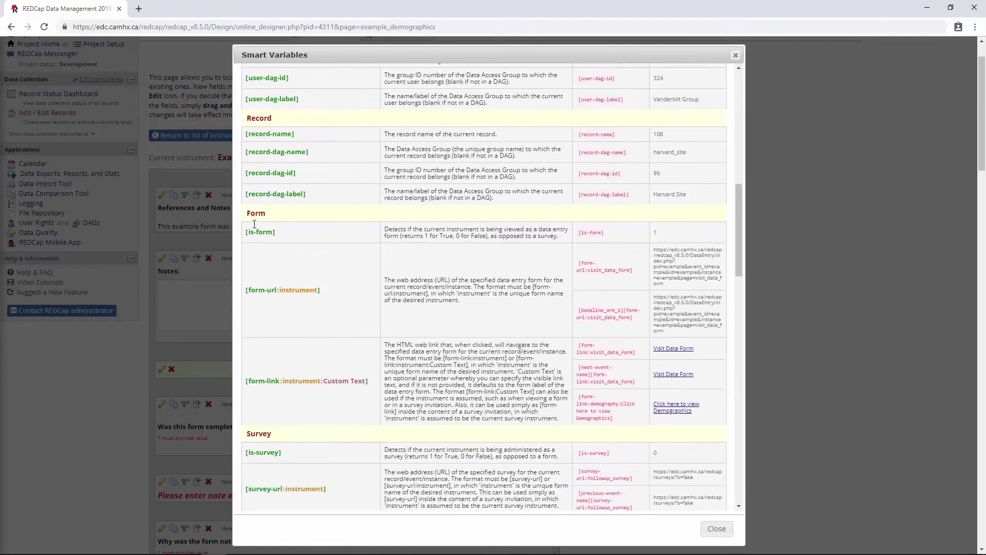
{"action": "scroll", "coordinate": [254, 228], "scroll_direction": "down", "scroll_amount": 10}
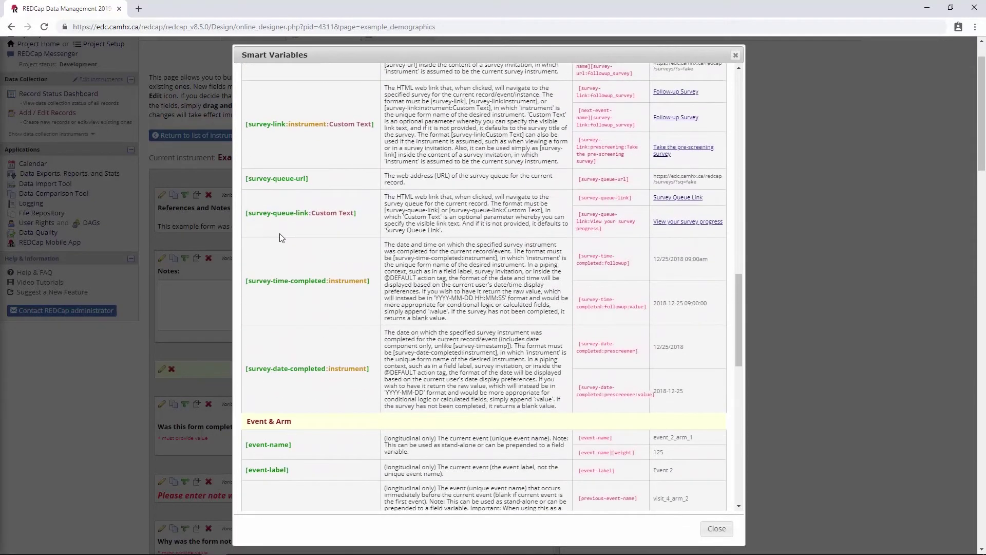
{"action": "scroll", "coordinate": [282, 238], "scroll_direction": "down", "scroll_amount": 1}
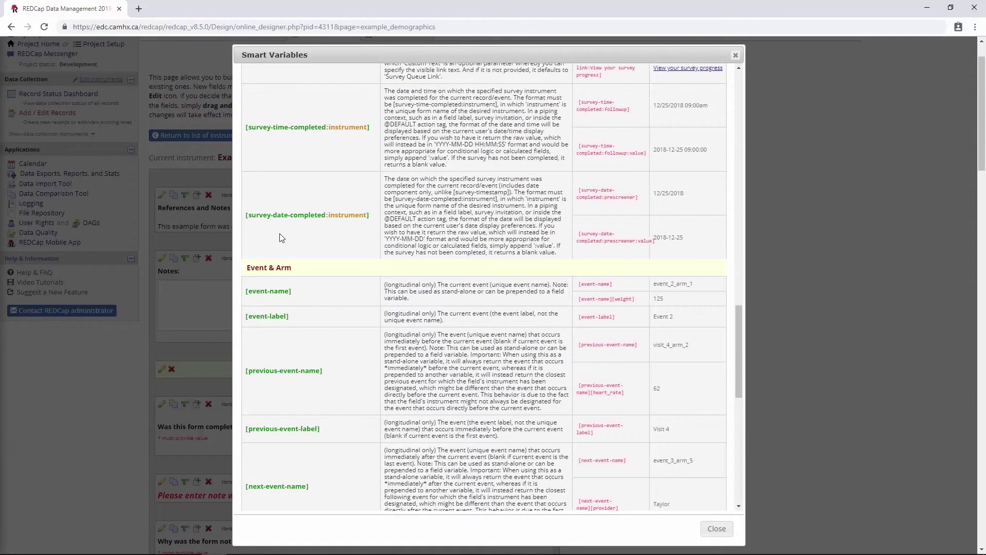
{"action": "scroll", "coordinate": [280, 236], "scroll_direction": "down", "scroll_amount": 2}
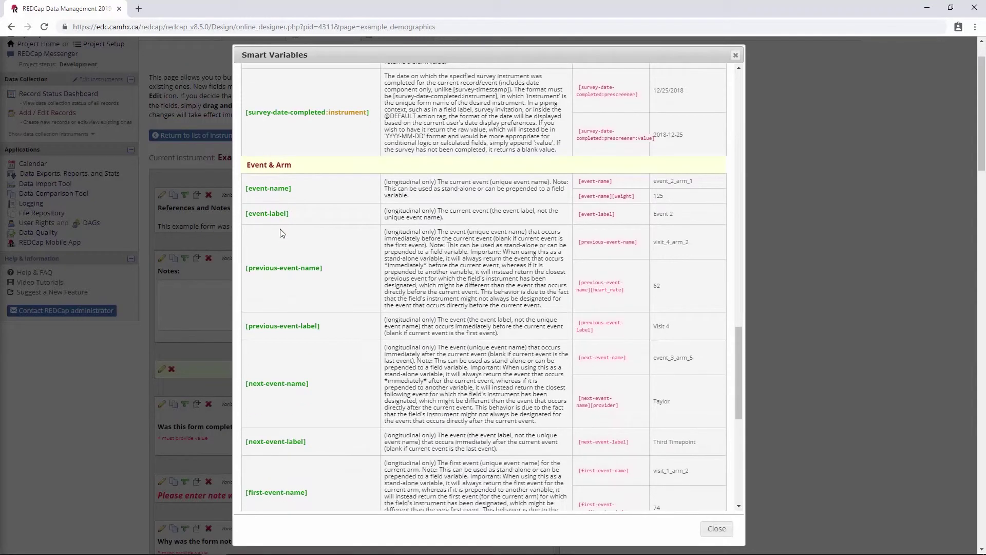
{"action": "scroll", "coordinate": [281, 231], "scroll_direction": "down", "scroll_amount": 5}
{"action": "scroll", "coordinate": [281, 224], "scroll_direction": "down", "scroll_amount": 3}
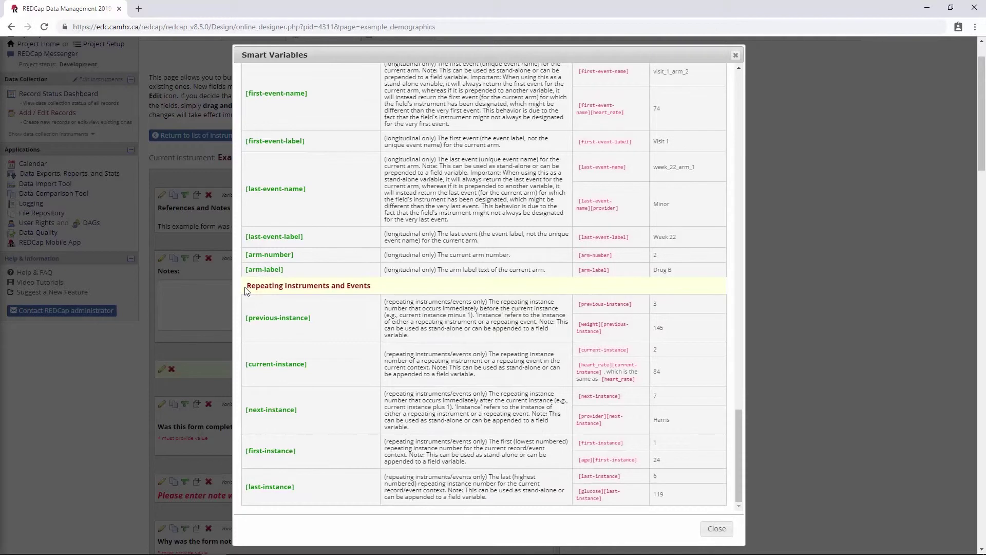
{"action": "left_click_drag", "start_coordinate": [246, 289], "coordinate": [380, 290]}
{"action": "left_click", "coordinate": [381, 290]}
{"action": "scroll", "coordinate": [381, 289], "scroll_direction": "down", "scroll_amount": 2}
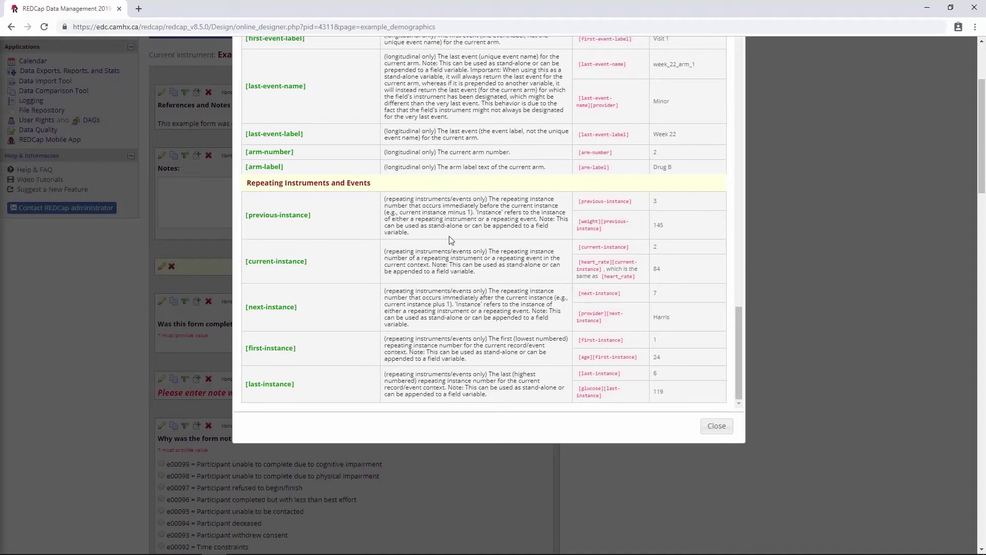
{"action": "left_click_drag", "start_coordinate": [247, 184], "coordinate": [377, 199]}
{"action": "left_click", "coordinate": [350, 225]}
Examine the Event & Arm smart variables, including [event-name] and [previous-event-name], and the [user-name] variable, and close the help
{"action": "scroll", "coordinate": [366, 312], "scroll_direction": "up", "scroll_amount": 15}
{"action": "scroll", "coordinate": [398, 325], "scroll_direction": "up", "scroll_amount": 2}
{"action": "scroll", "coordinate": [398, 325], "scroll_direction": "down", "scroll_amount": 2}
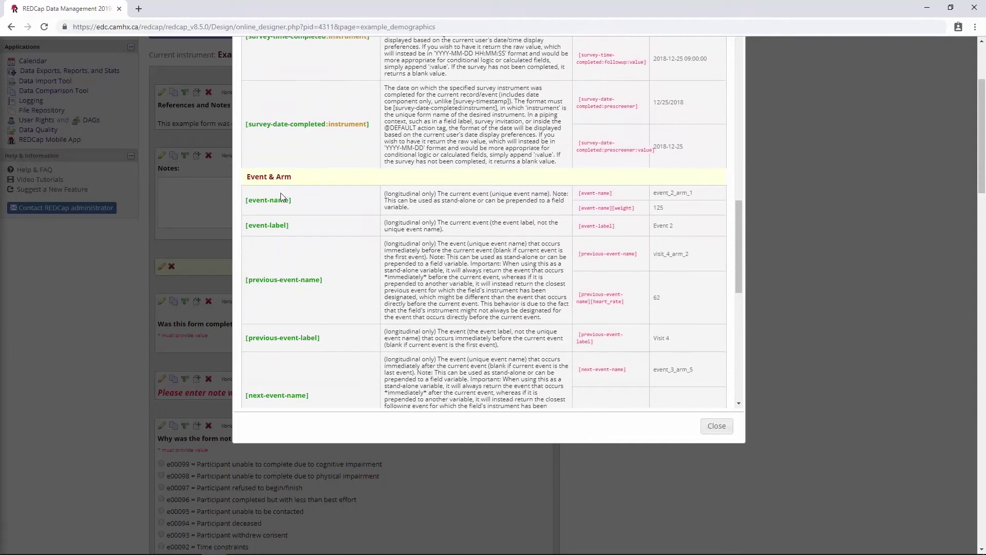
{"action": "triple_click", "coordinate": [255, 177]}
{"action": "left_click_drag", "start_coordinate": [246, 199], "coordinate": [299, 208]}
{"action": "left_click_drag", "start_coordinate": [249, 280], "coordinate": [322, 280]}
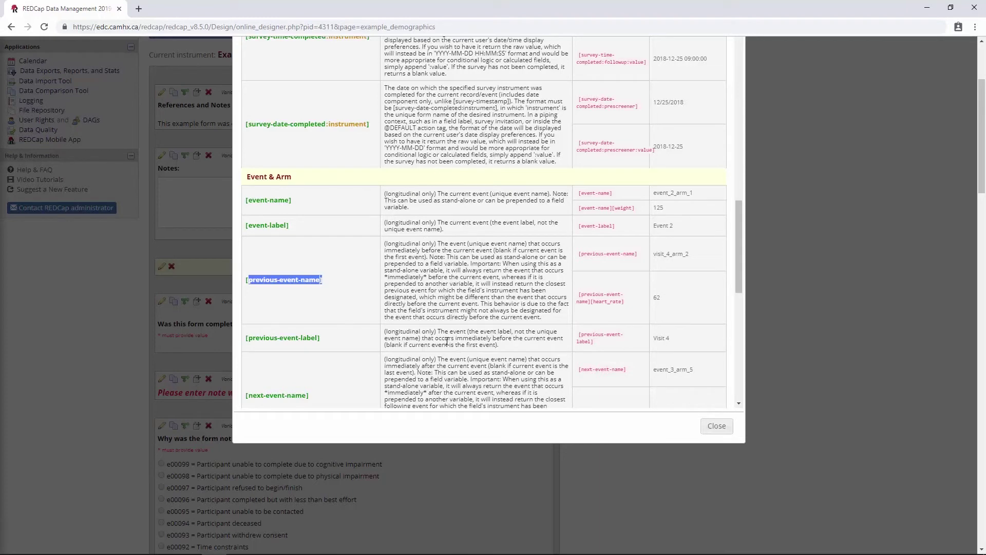
{"action": "scroll", "coordinate": [446, 341], "scroll_direction": "up", "scroll_amount": 10}
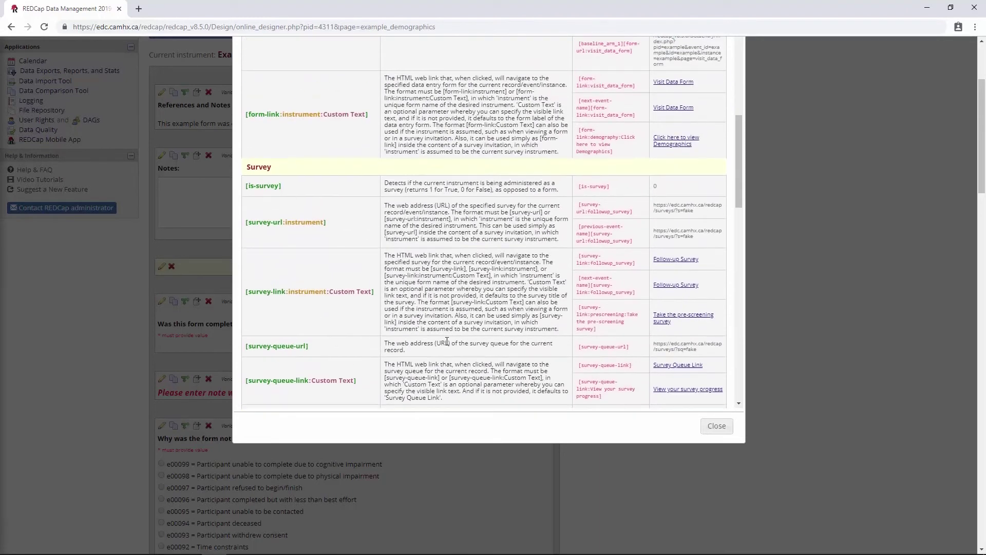
{"action": "scroll", "coordinate": [456, 346], "scroll_direction": "up", "scroll_amount": 6}
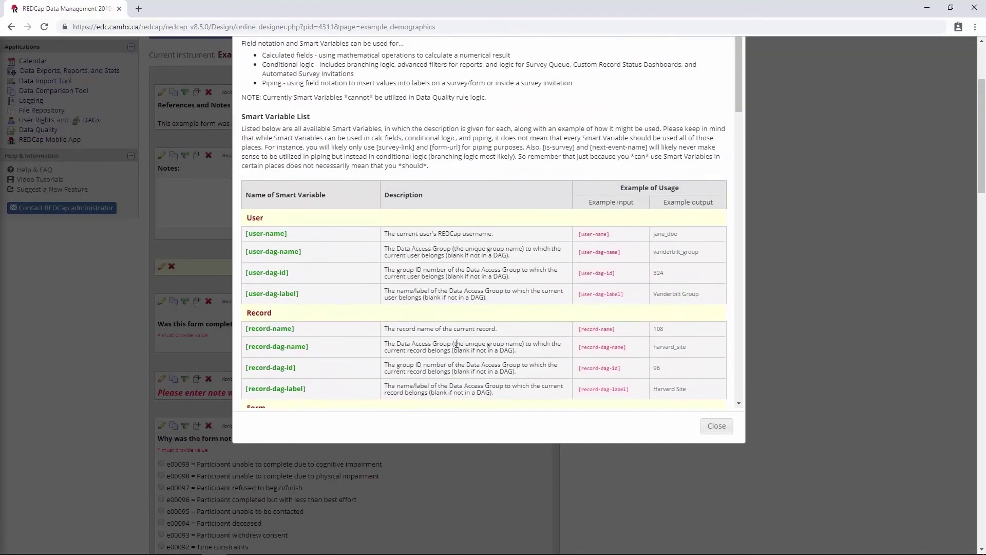
{"action": "left_click_drag", "start_coordinate": [245, 234], "coordinate": [292, 239]}
{"action": "left_click", "coordinate": [706, 429]}
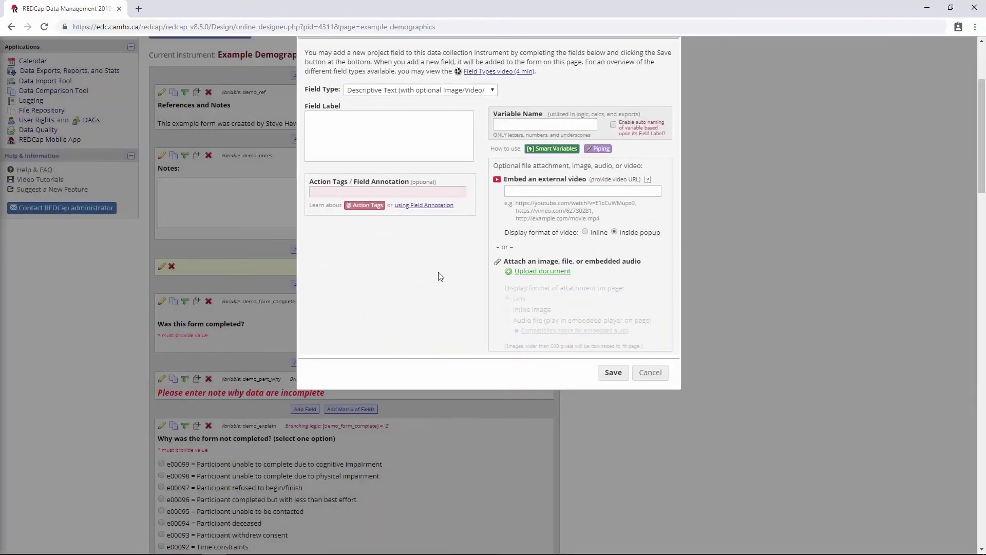
Label the new descriptive field "Hello [user-name]", name its variable demo_hello, and save it
{"action": "scroll", "coordinate": [434, 269], "scroll_direction": "up", "scroll_amount": 3}
{"action": "left_click", "coordinate": [381, 273]}
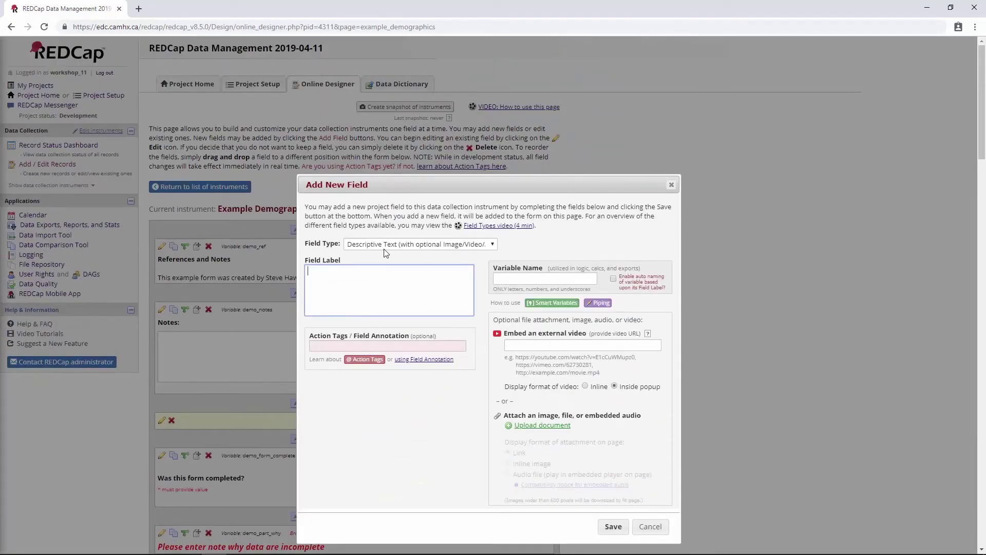
{"action": "type", "text": "Hello [user-name"}
{"action": "left_click", "coordinate": [339, 272]}
{"action": "key", "text": "Tab"}
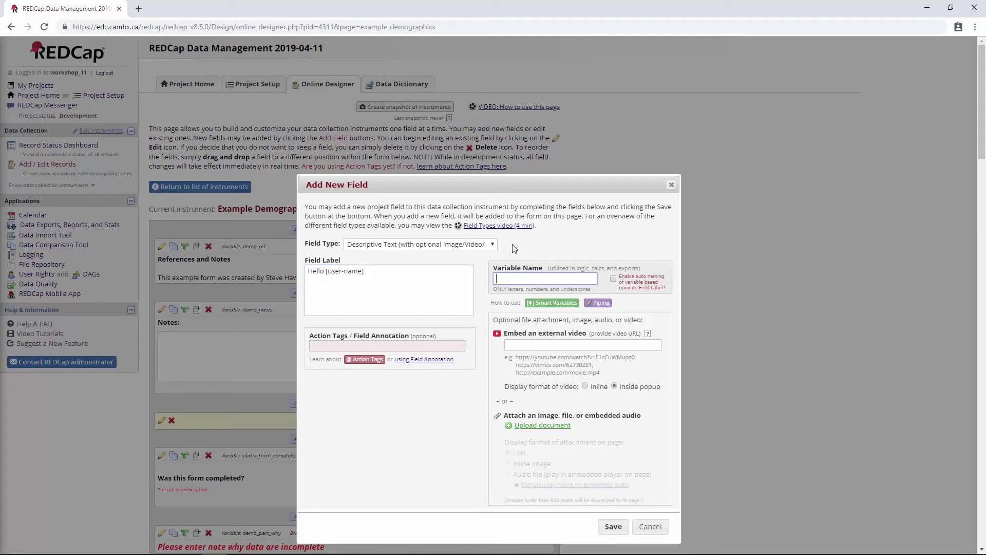
{"action": "type", "text": "demo_hello"}
{"action": "scroll", "coordinate": [452, 408], "scroll_direction": "down", "scroll_amount": 1}
{"action": "left_click", "coordinate": [611, 477]}
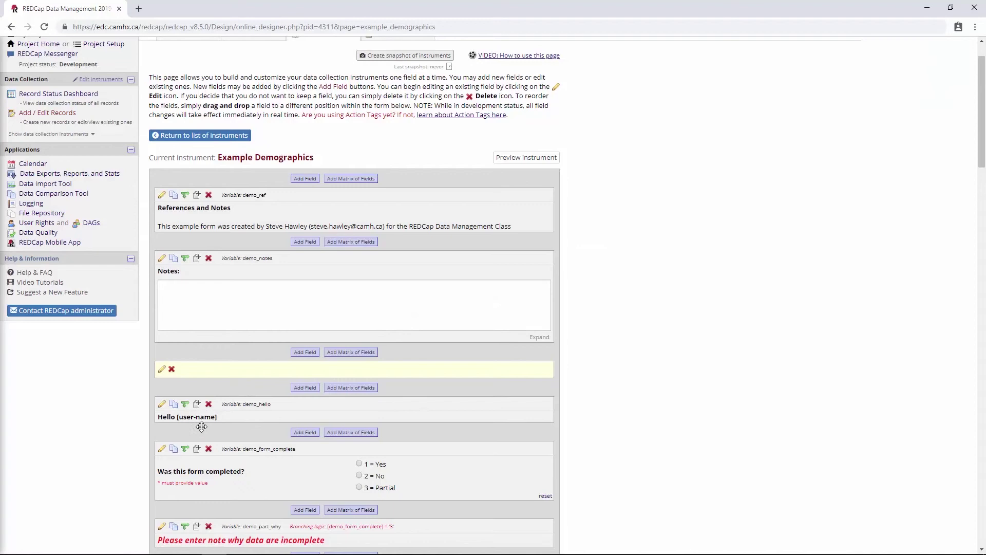
Open record 1's Example Demographics form and examine the user name piped into the Hello line
{"action": "left_click", "coordinate": [52, 98]}
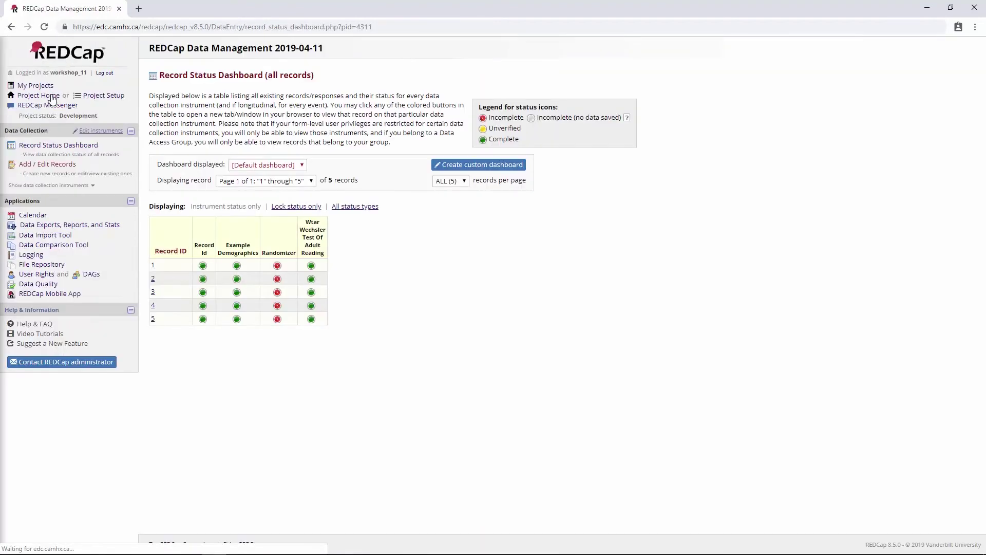
{"action": "left_click", "coordinate": [236, 266]}
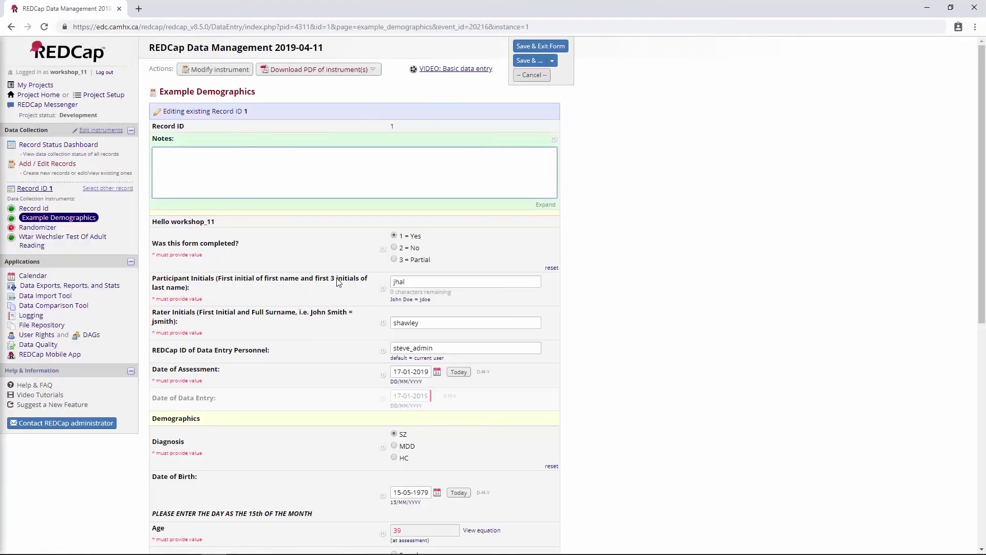
{"action": "scroll", "coordinate": [338, 280], "scroll_direction": "down", "scroll_amount": 1}
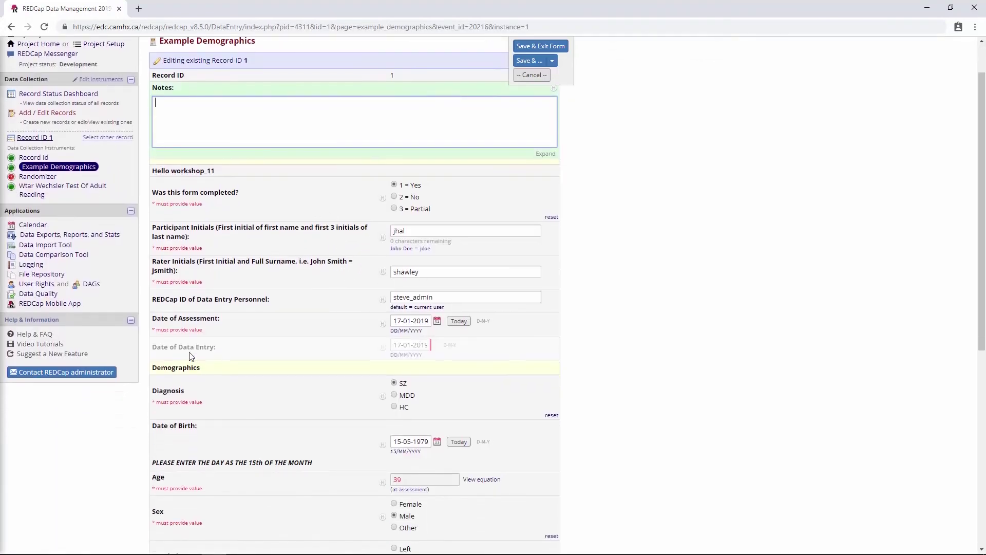
{"action": "left_click_drag", "start_coordinate": [154, 169], "coordinate": [218, 176]}
{"action": "left_click", "coordinate": [179, 171]}
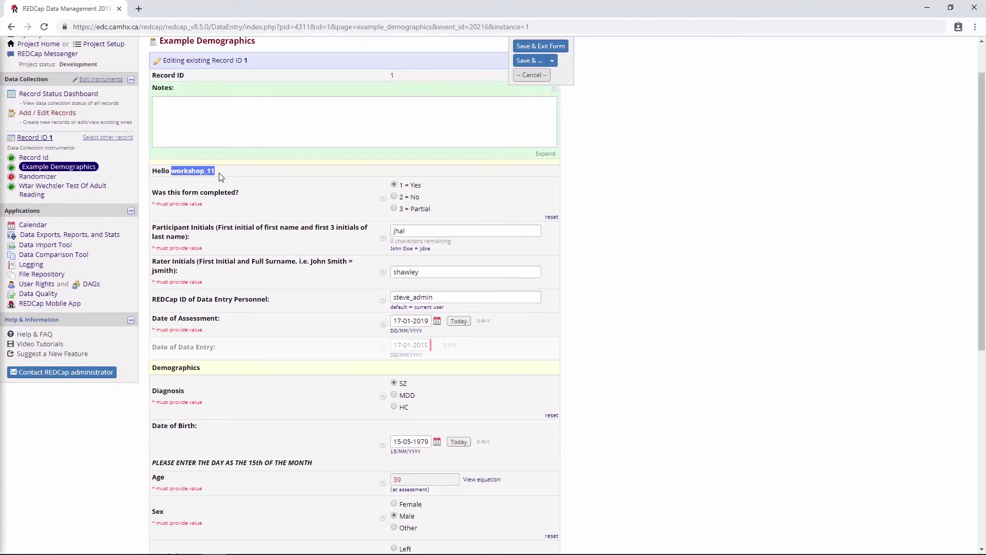
{"action": "left_click", "coordinate": [218, 177]}
{"action": "left_click_drag", "start_coordinate": [152, 172], "coordinate": [223, 175]}
{"action": "left_click", "coordinate": [227, 218]}
{"action": "double_click", "coordinate": [187, 171]}
{"action": "scroll", "coordinate": [229, 211], "scroll_direction": "up", "scroll_amount": 1}
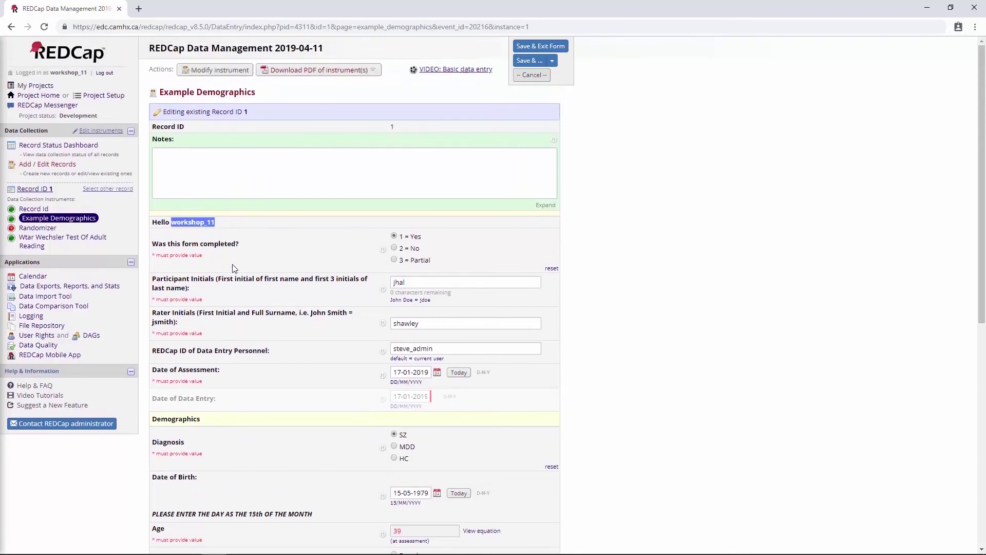